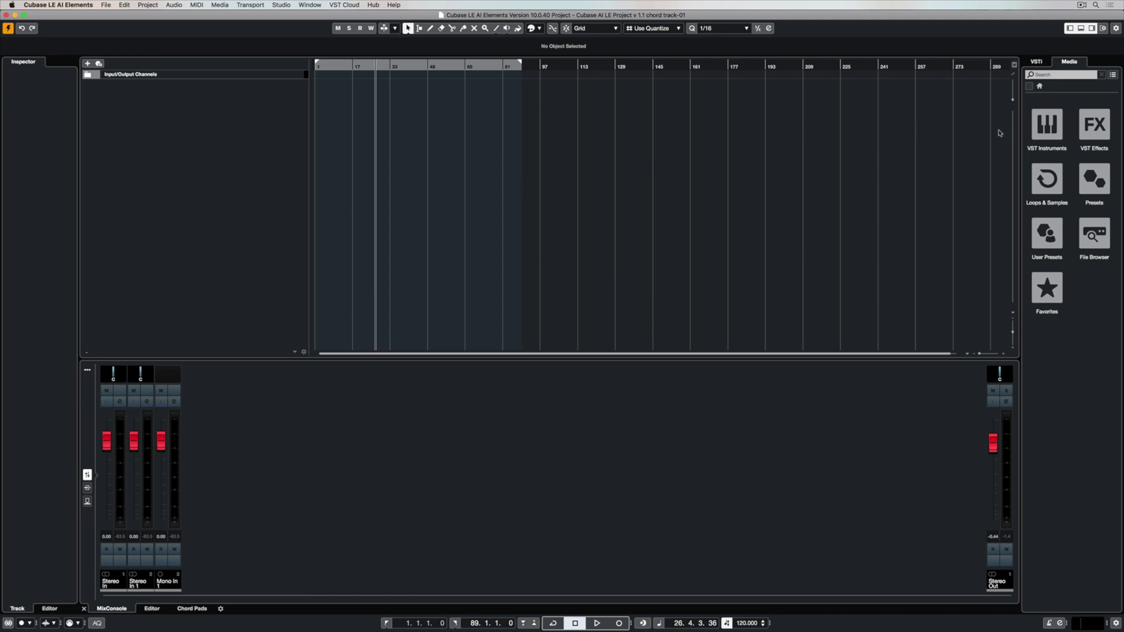
# Create a Colorfast instrument track from the Groove Agent SE Laser Beams presets.
pyautogui.click(1044, 130)
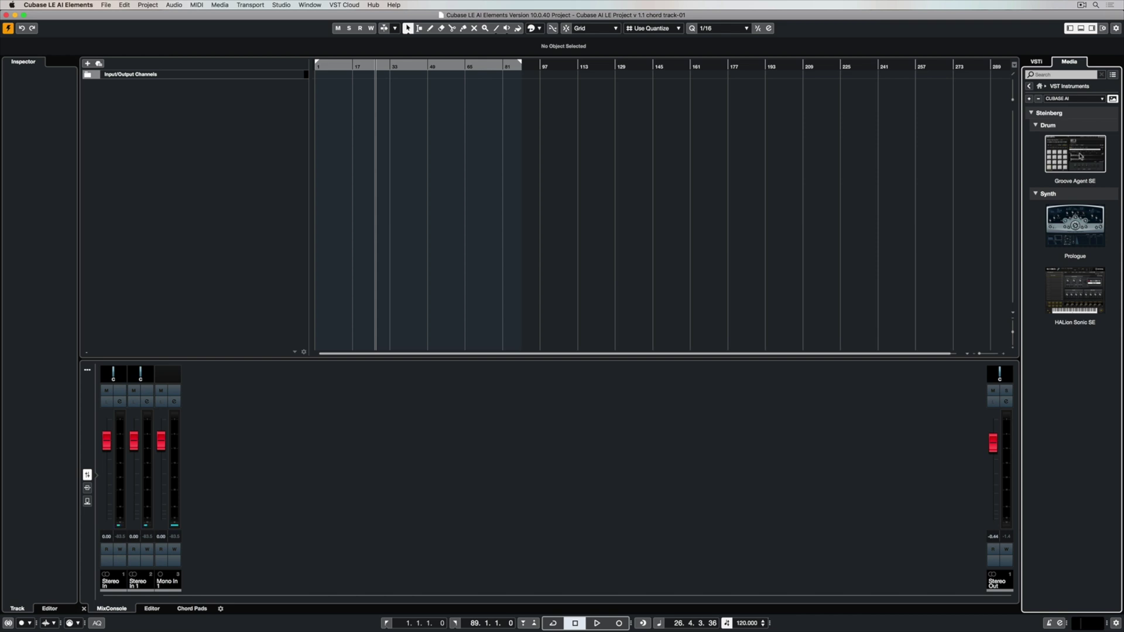
pyautogui.click(1081, 156)
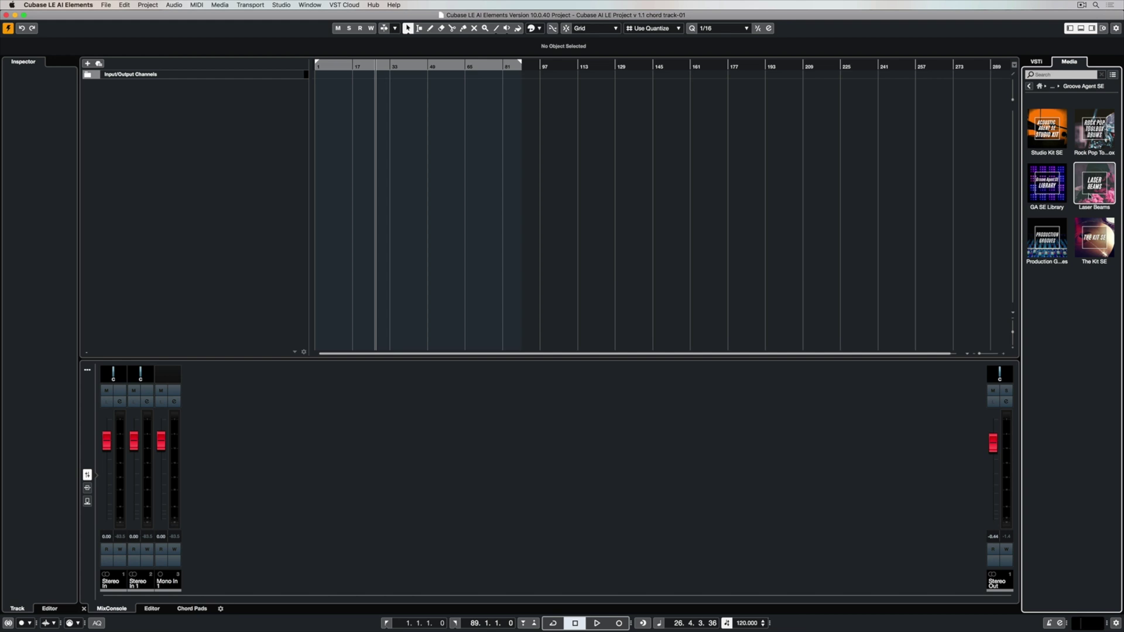
pyautogui.click(1090, 196)
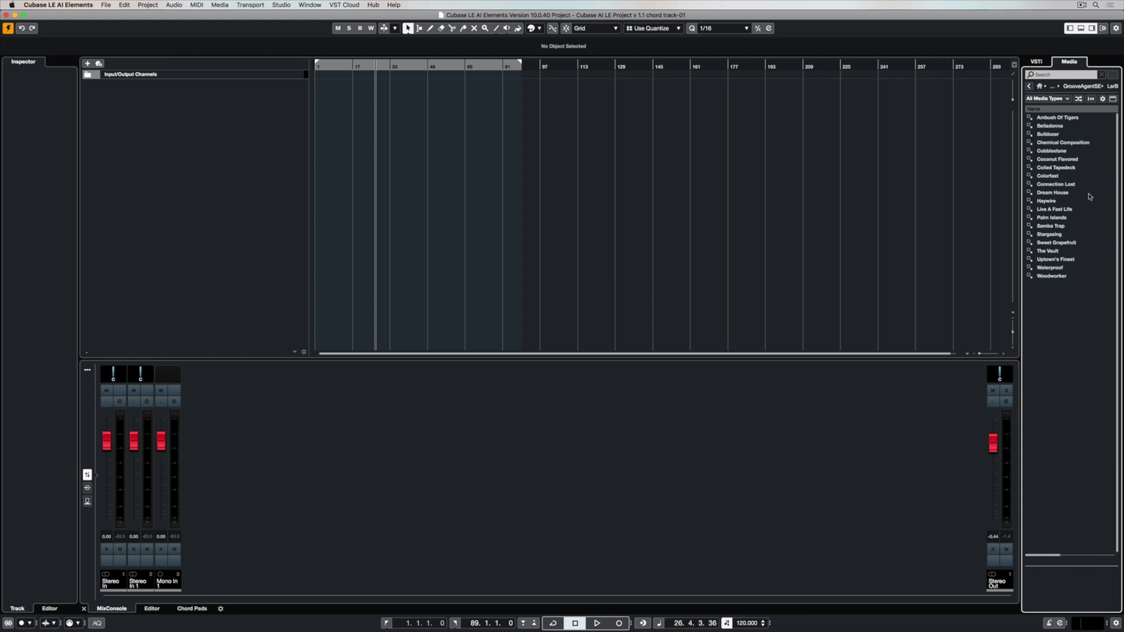
pyautogui.click(1056, 176)
pyautogui.press('Up')
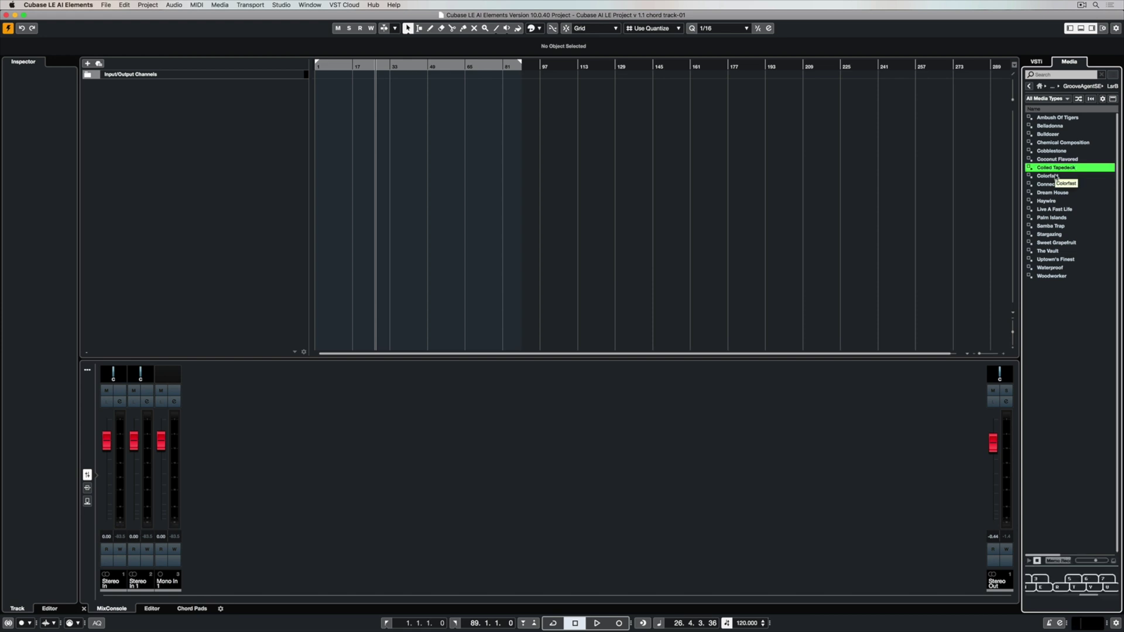
pyautogui.click(1056, 176)
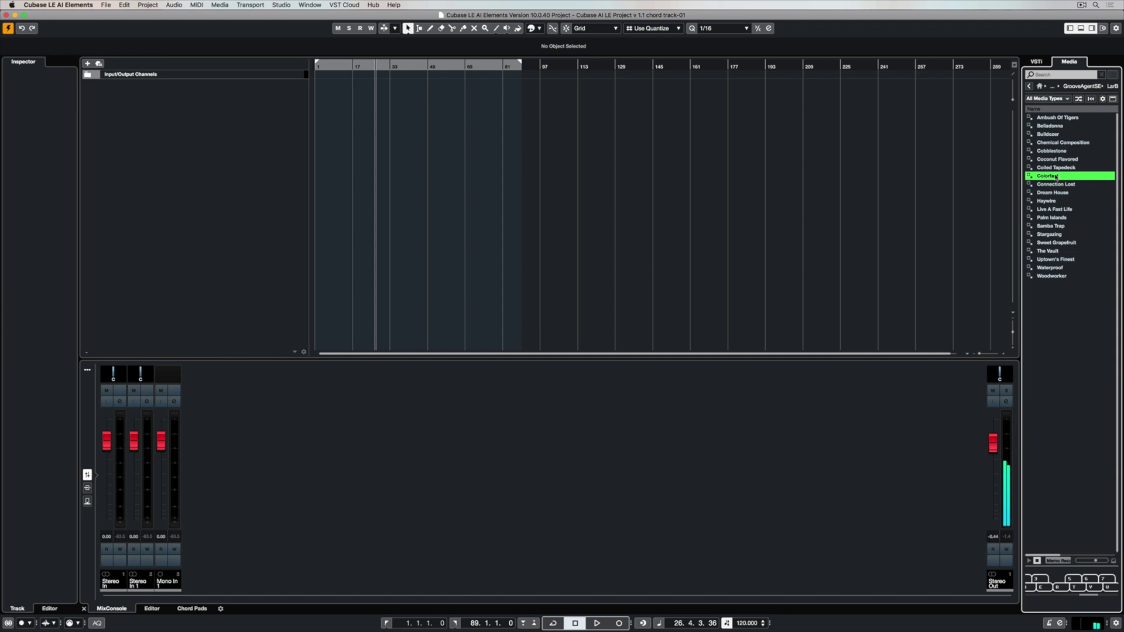
pyautogui.moveTo(1040, 177); pyautogui.dragTo(195, 85)
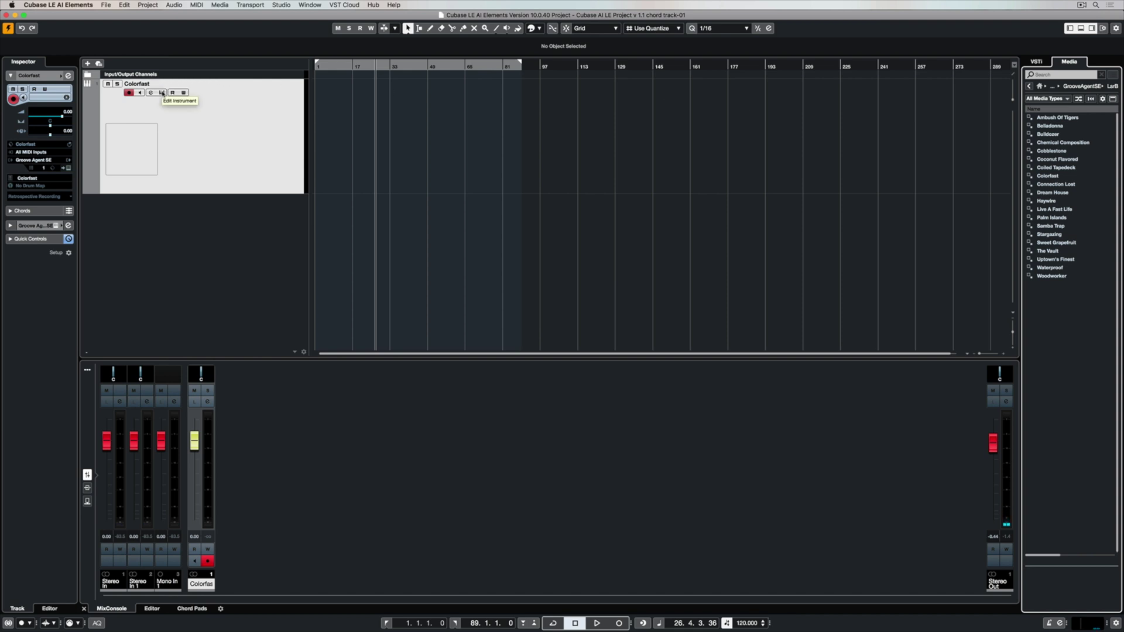
# Open Groove Agent SE on the Colorfast track and audition the Kick 1 and Kick 2 pads.
pyautogui.click(162, 93)
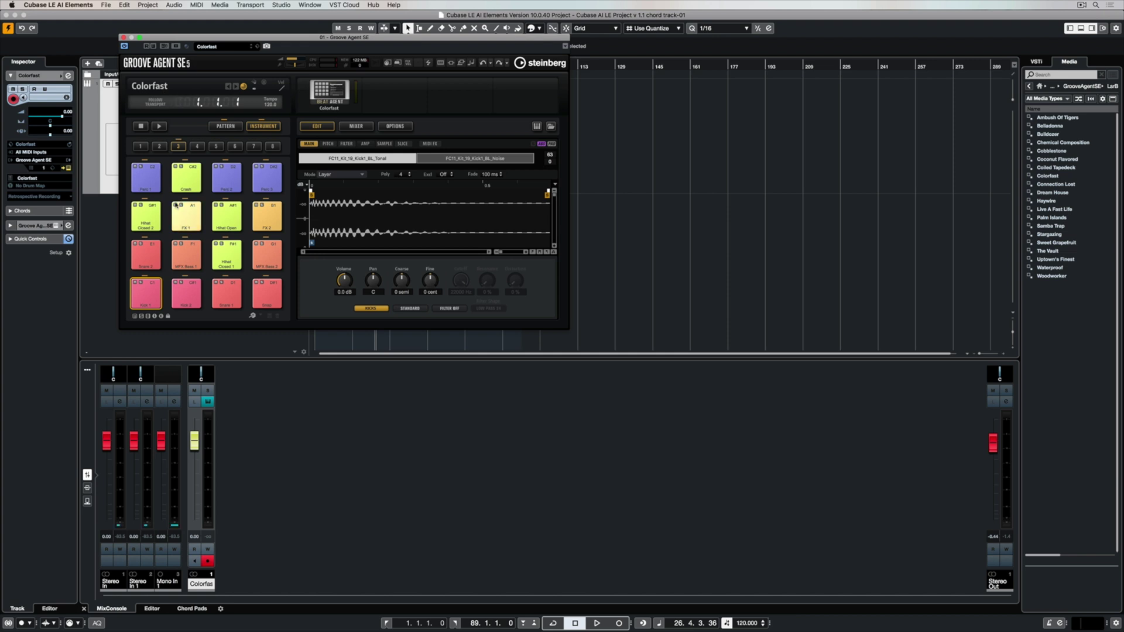
pyautogui.click(141, 296)
pyautogui.click(186, 294)
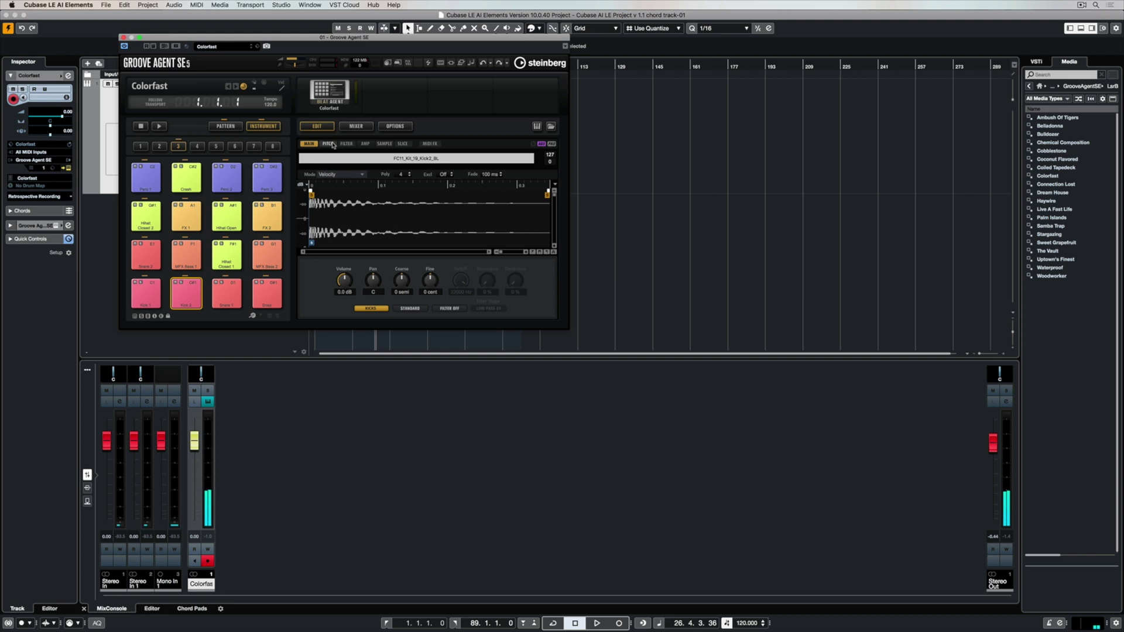
pyautogui.scroll(-4, 333, 145)
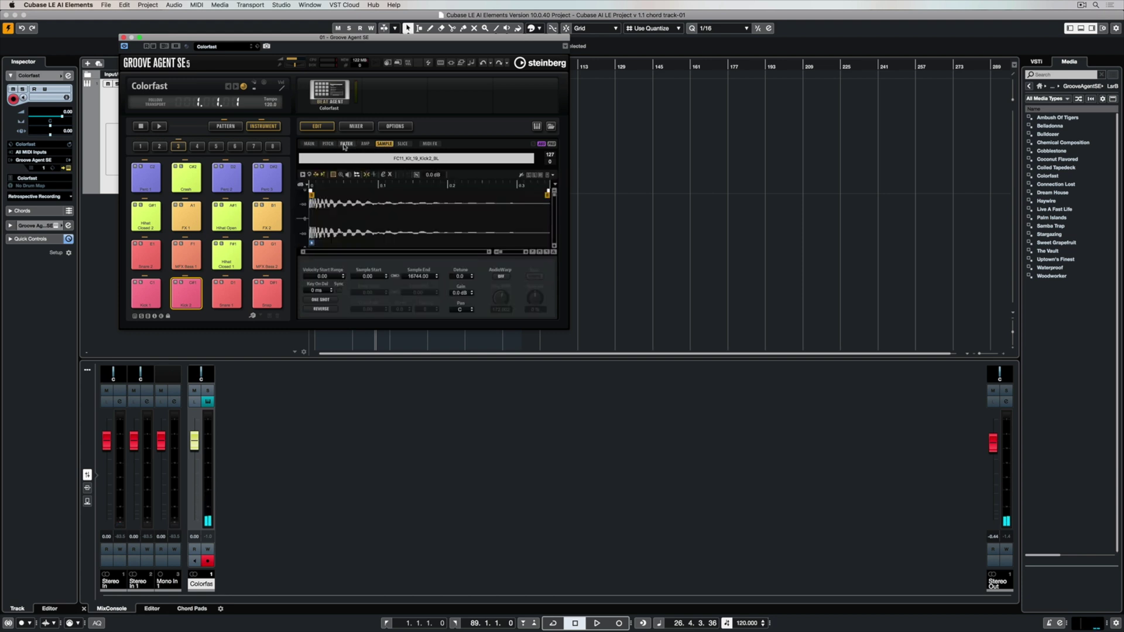
pyautogui.scroll(4, 334, 145)
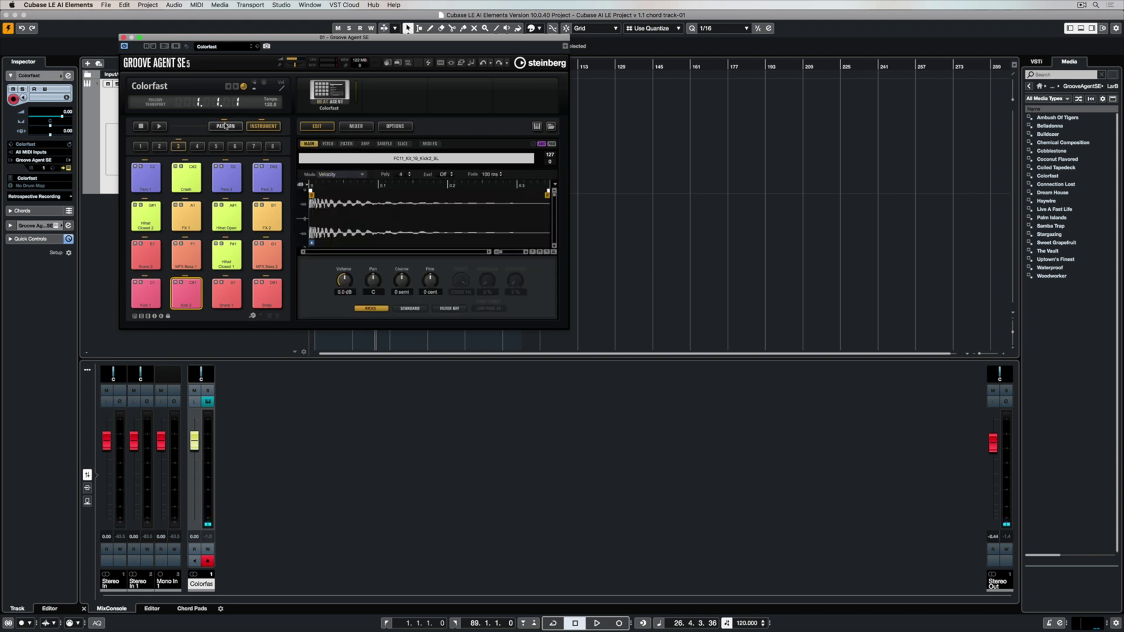
# In Pattern mode, preview Grooves 4, 5, 3 and 1, ending on Groove 4.
pyautogui.click(225, 126)
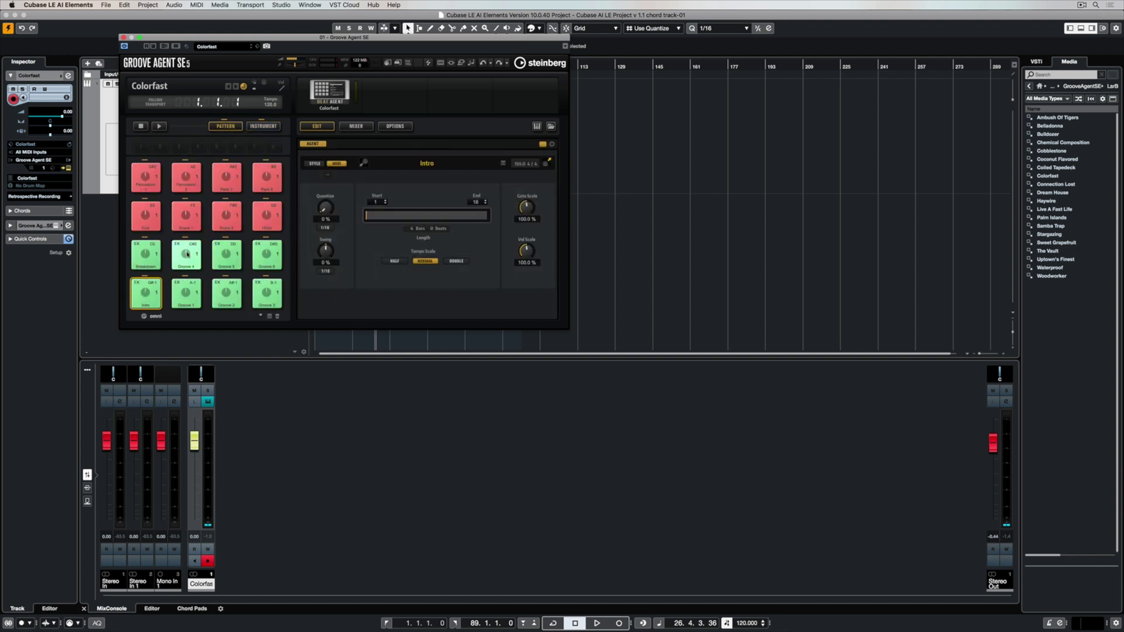
pyautogui.click(185, 254)
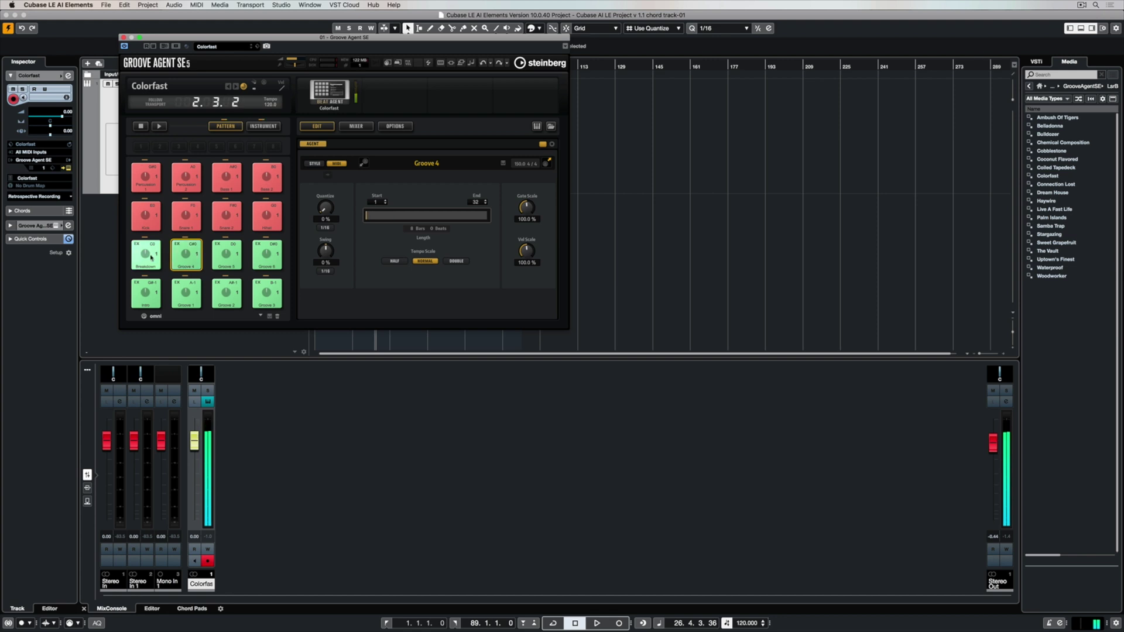
pyautogui.click(225, 257)
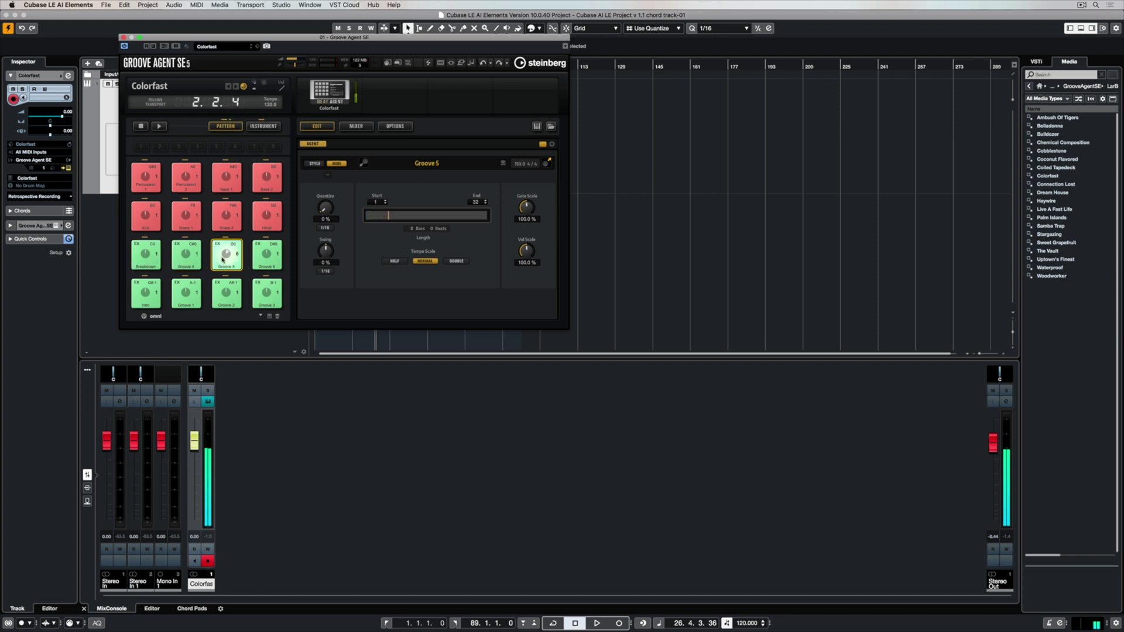
pyautogui.click(229, 295)
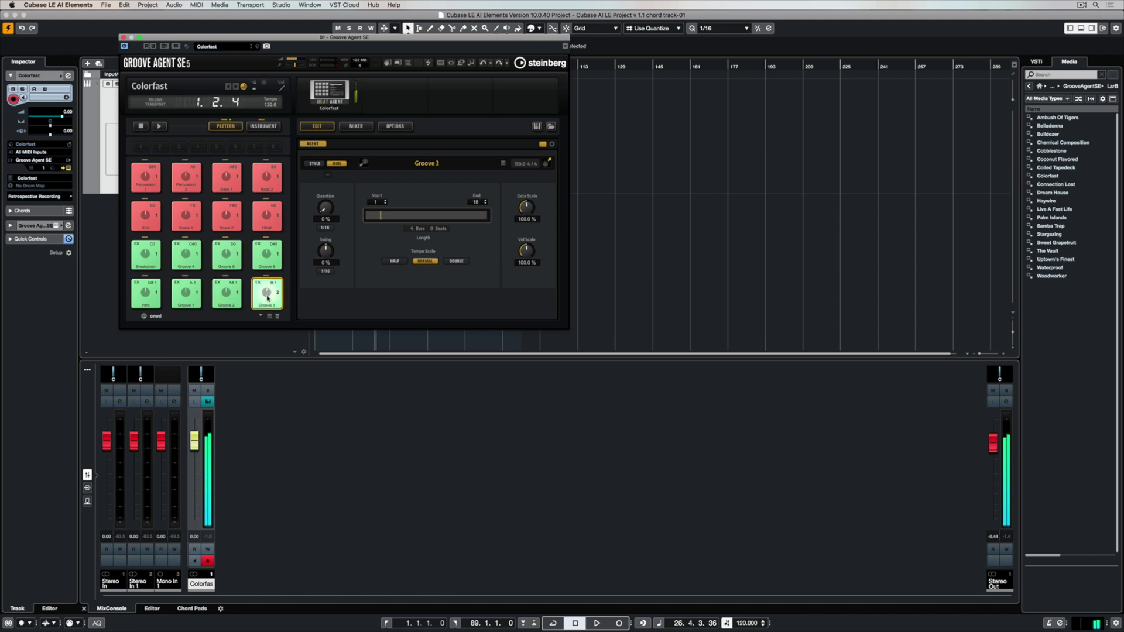
pyautogui.click(184, 296)
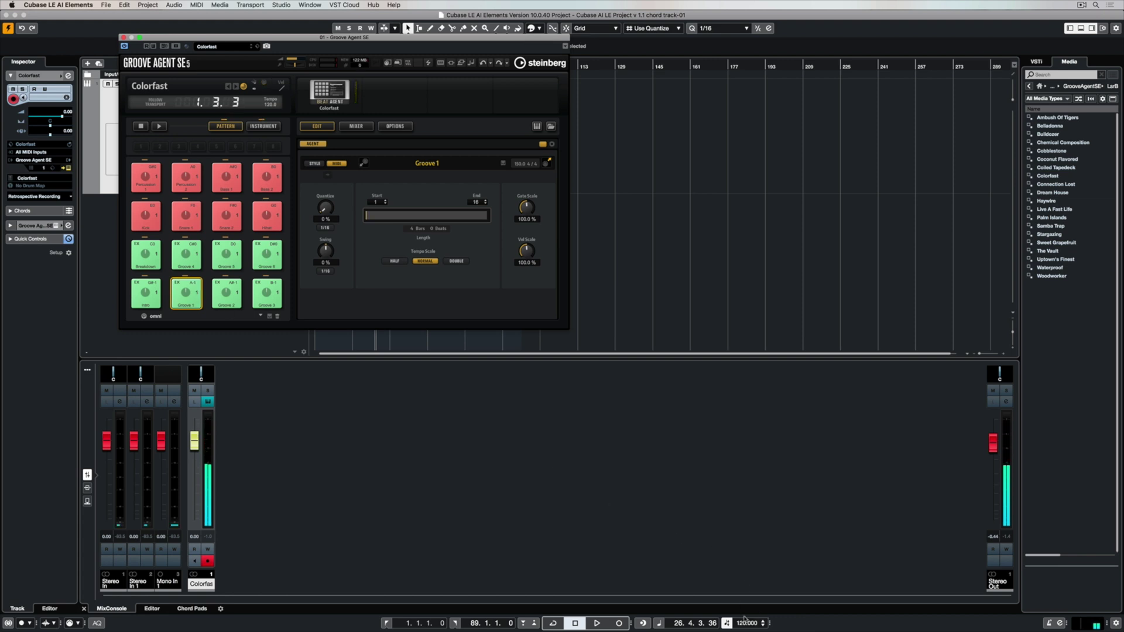
pyautogui.click(225, 256)
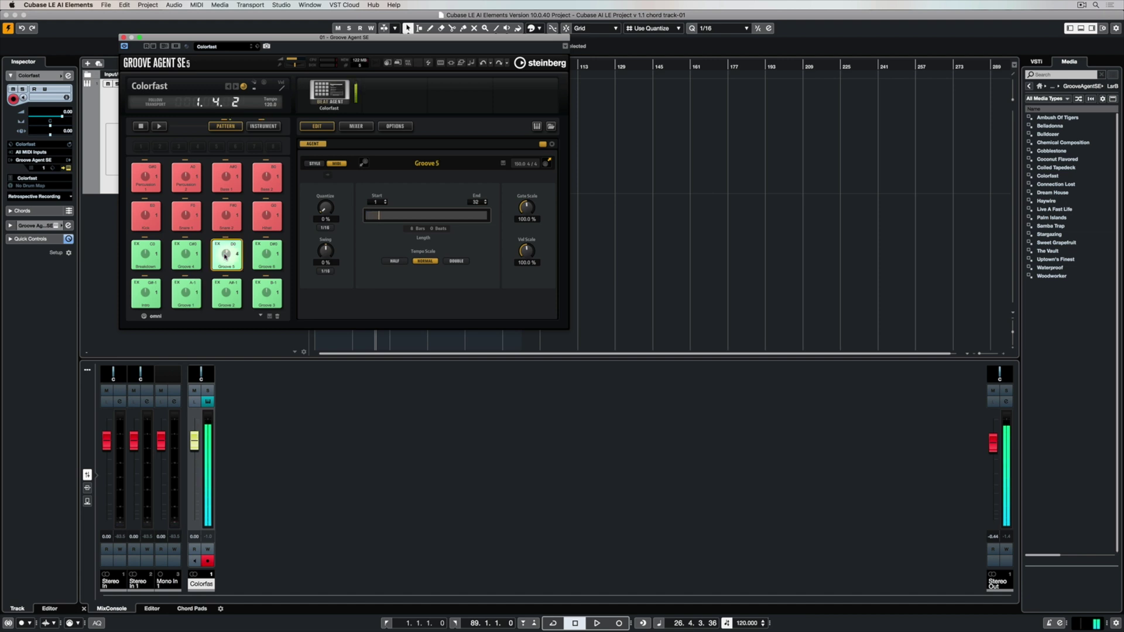
pyautogui.click(186, 254)
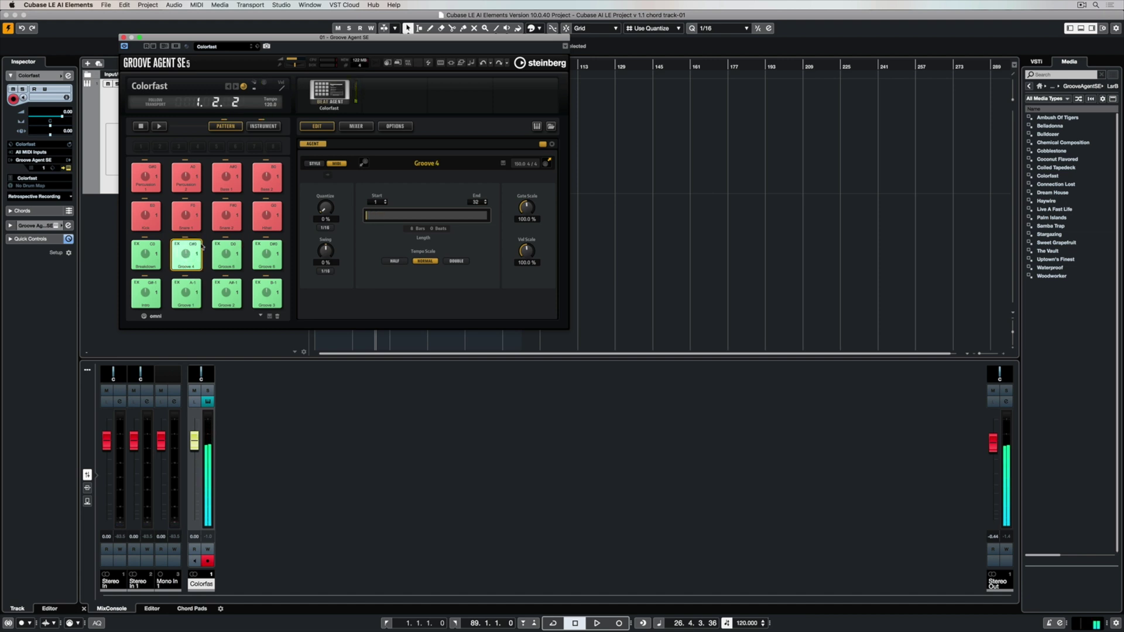
# Drag the Groove 4 pattern onto the Colorfast track at the project start.
pyautogui.moveTo(239, 39); pyautogui.dragTo(781, 61)
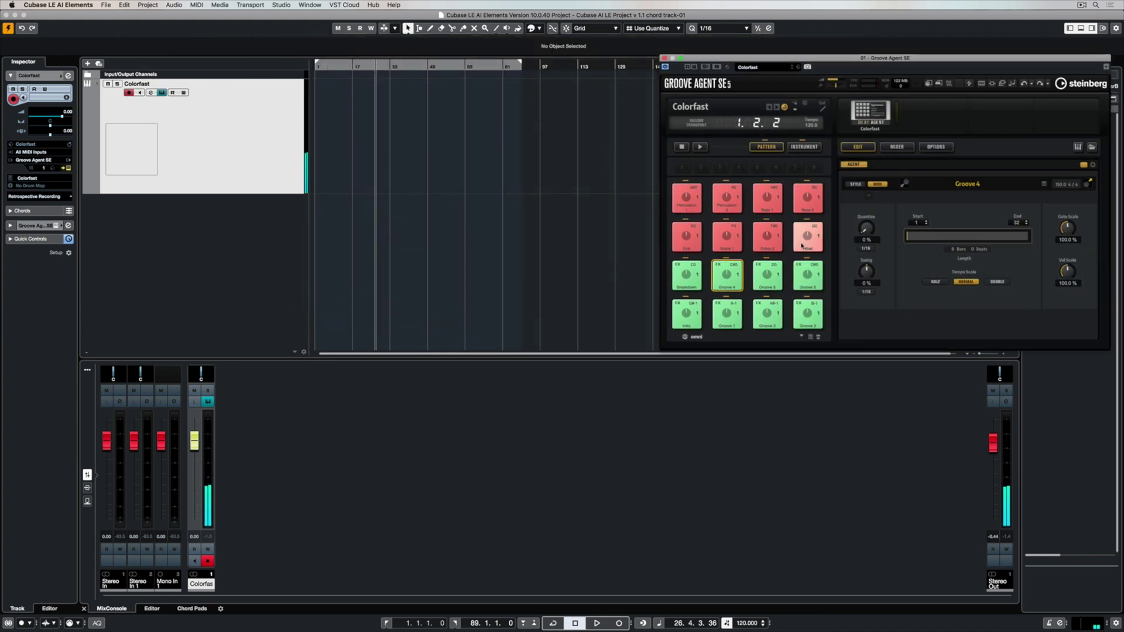
pyautogui.click(814, 281)
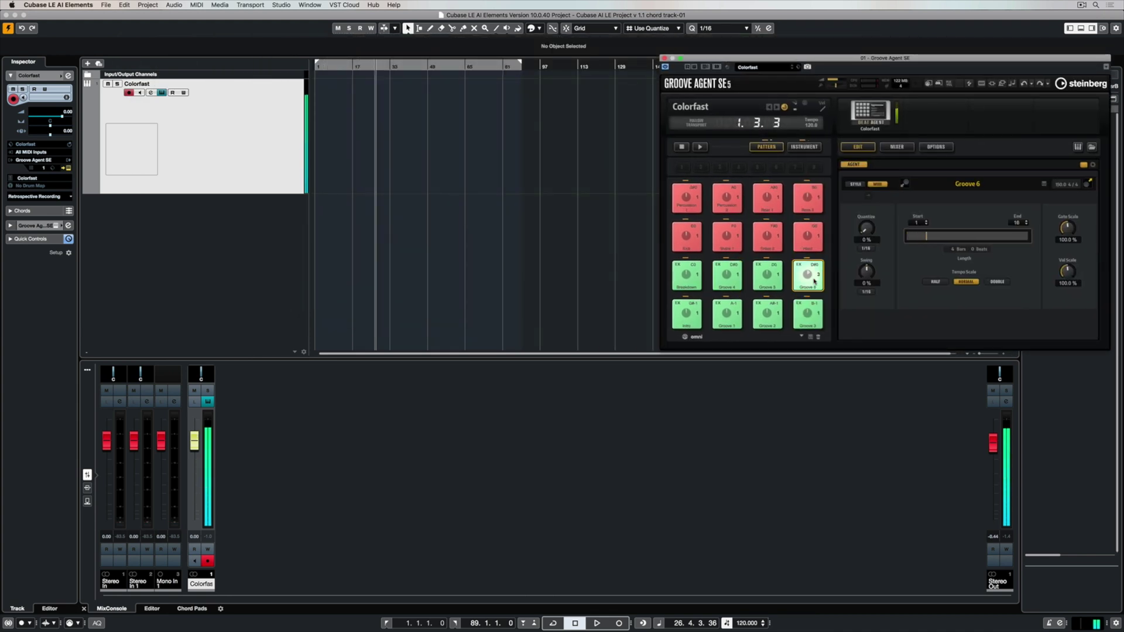
pyautogui.click(726, 276)
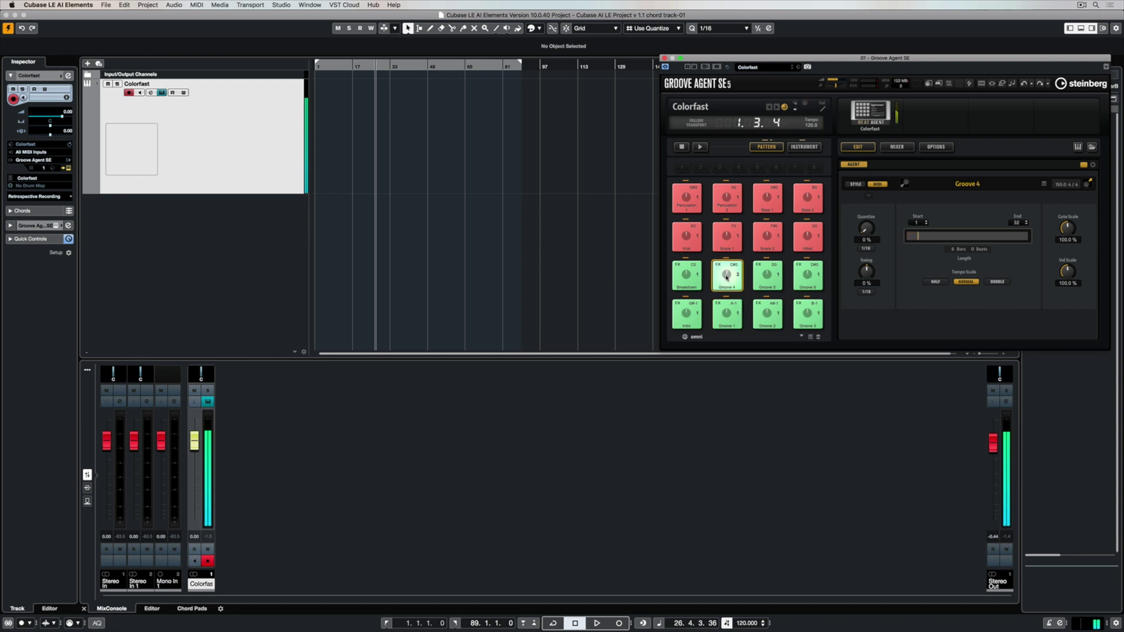
pyautogui.moveTo(727, 277); pyautogui.dragTo(314, 136)
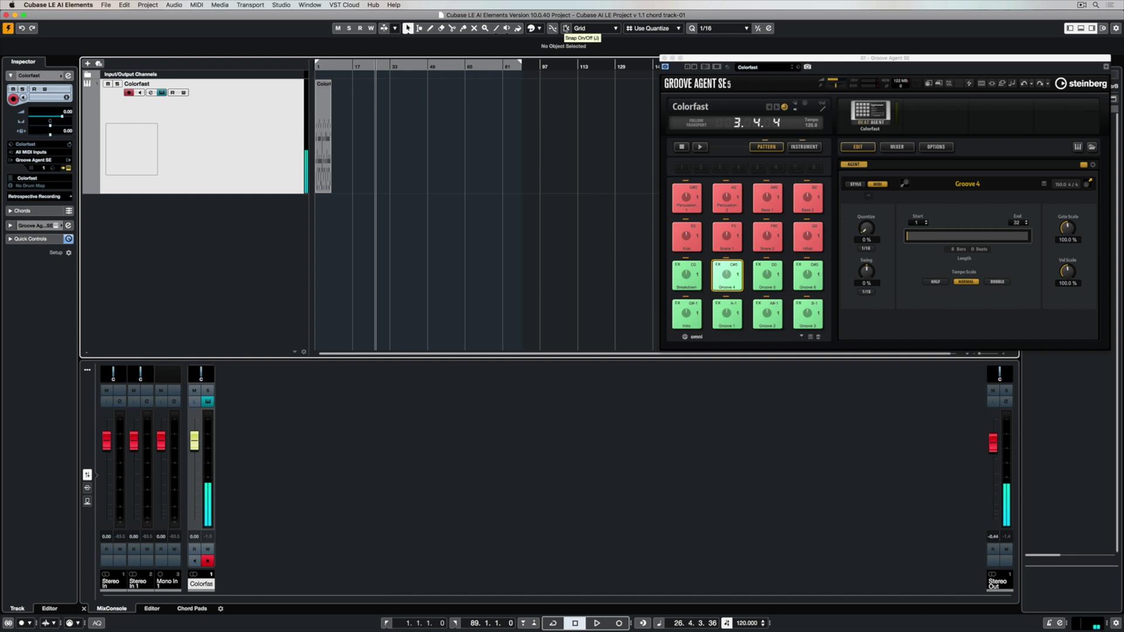
# Turn on Snap with the Adapt to Zoom snap type.
pyautogui.click(566, 28)
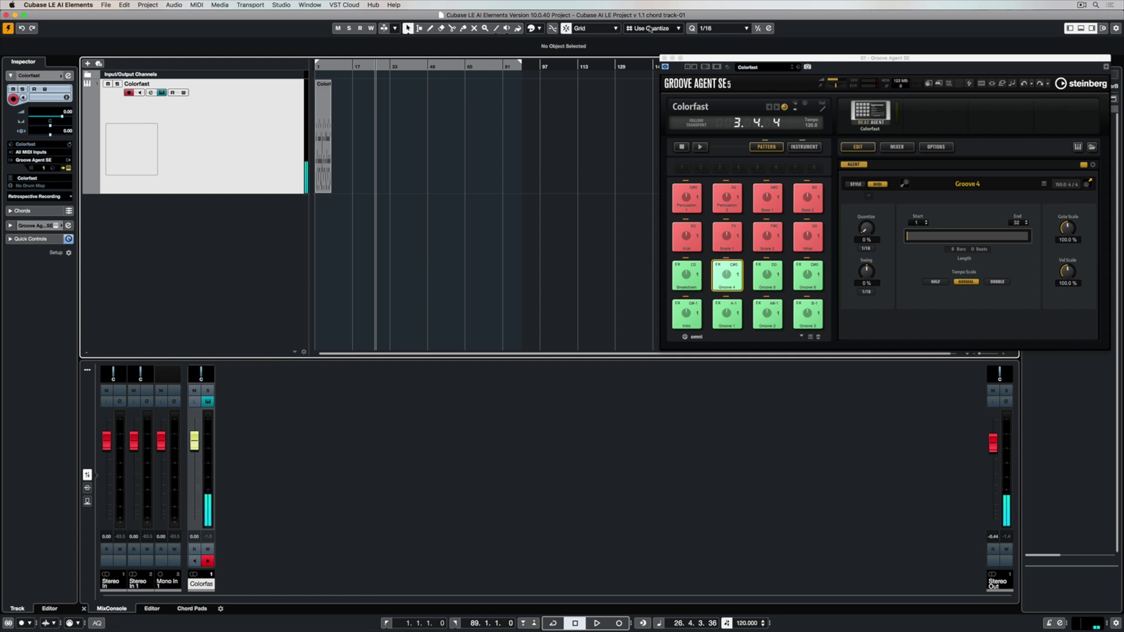
pyautogui.click(650, 29)
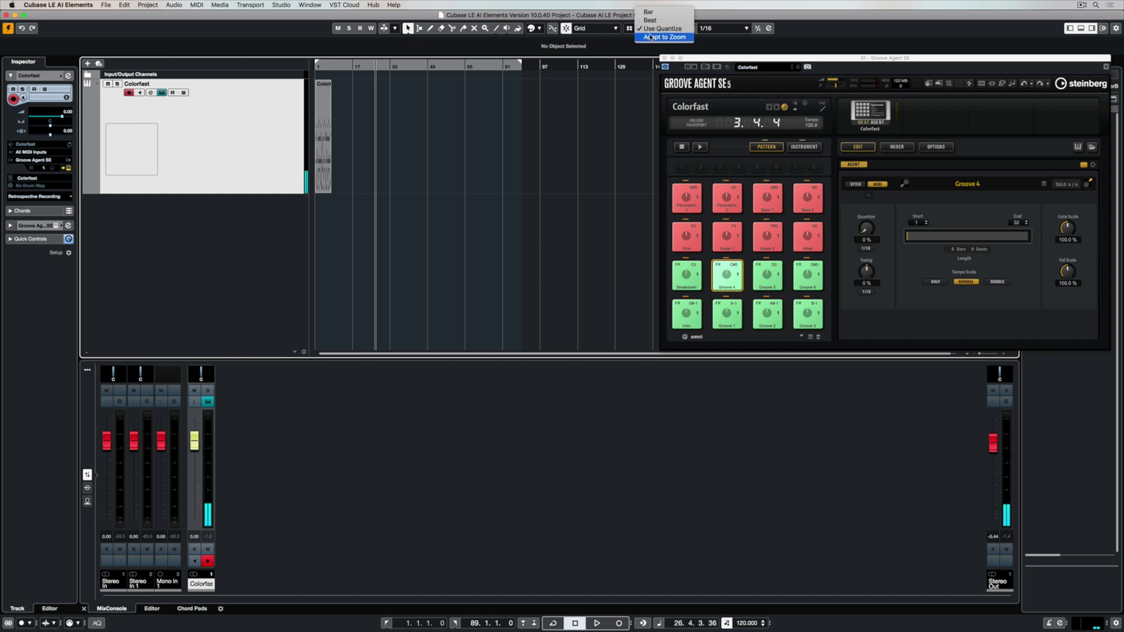
pyautogui.click(650, 37)
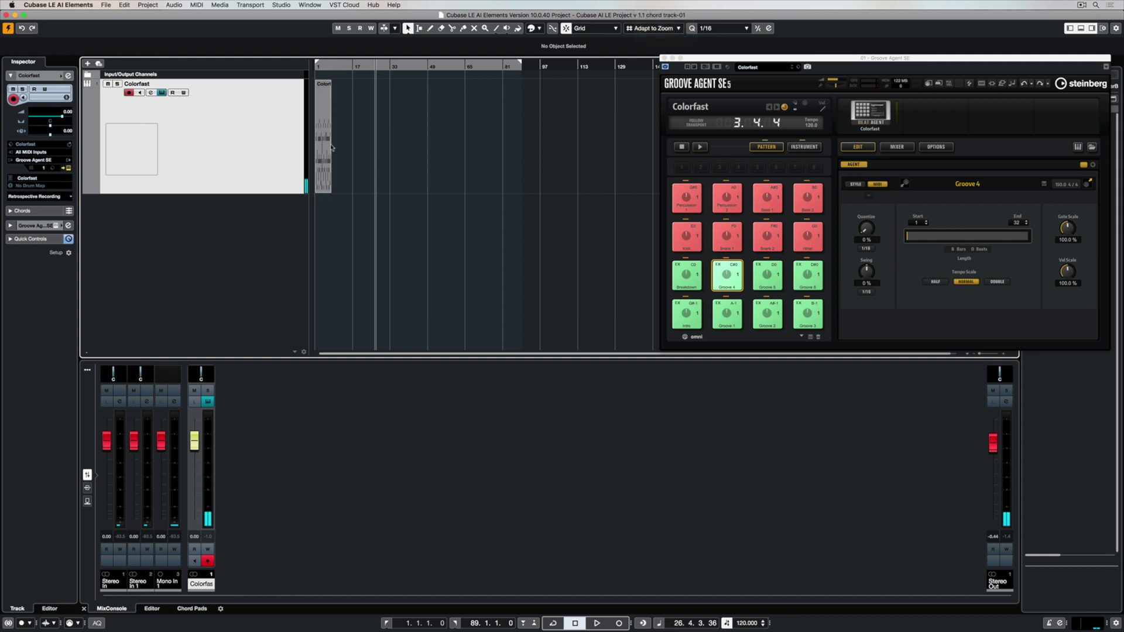
# Return the Colorfast part to bar 1 and repeat it three times, zooming with H and G.
pyautogui.moveTo(320, 142); pyautogui.dragTo(345, 142)
pyautogui.press('h')
pyautogui.press('h')
pyautogui.press('h')
pyautogui.press('h')
pyautogui.press('h')
pyautogui.press('h')
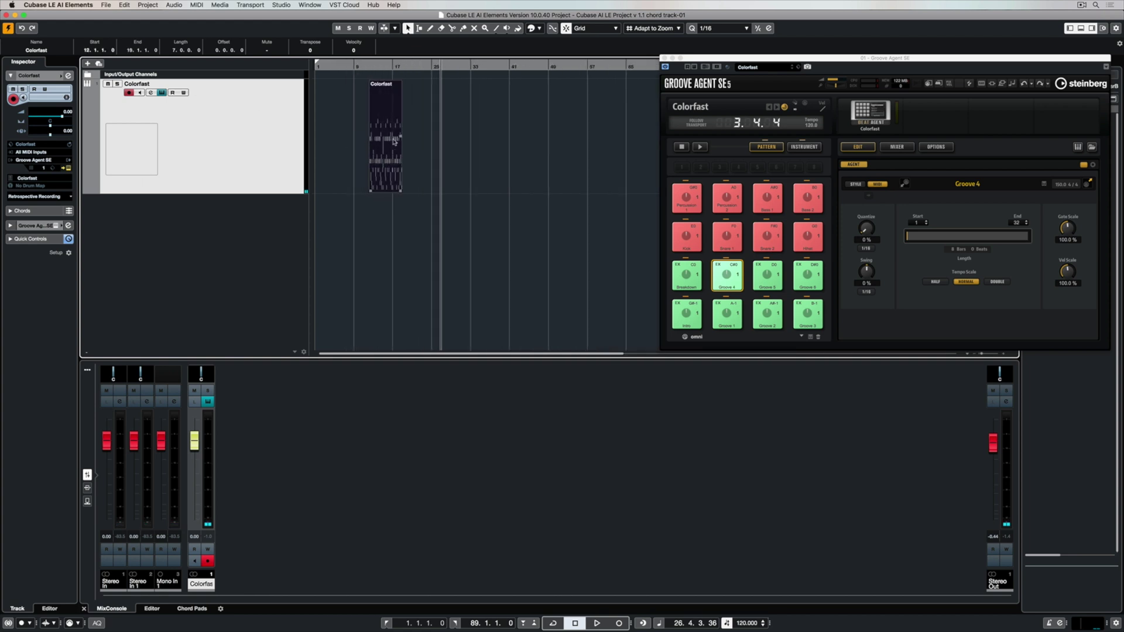
pyautogui.press('h')
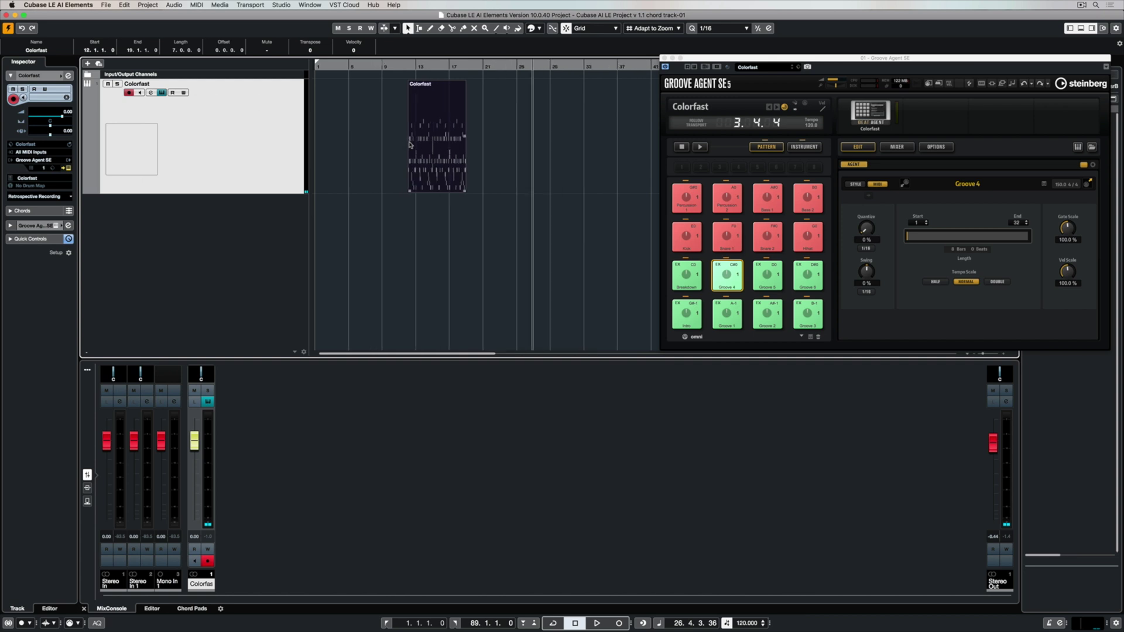
pyautogui.press('h')
pyautogui.press('h')
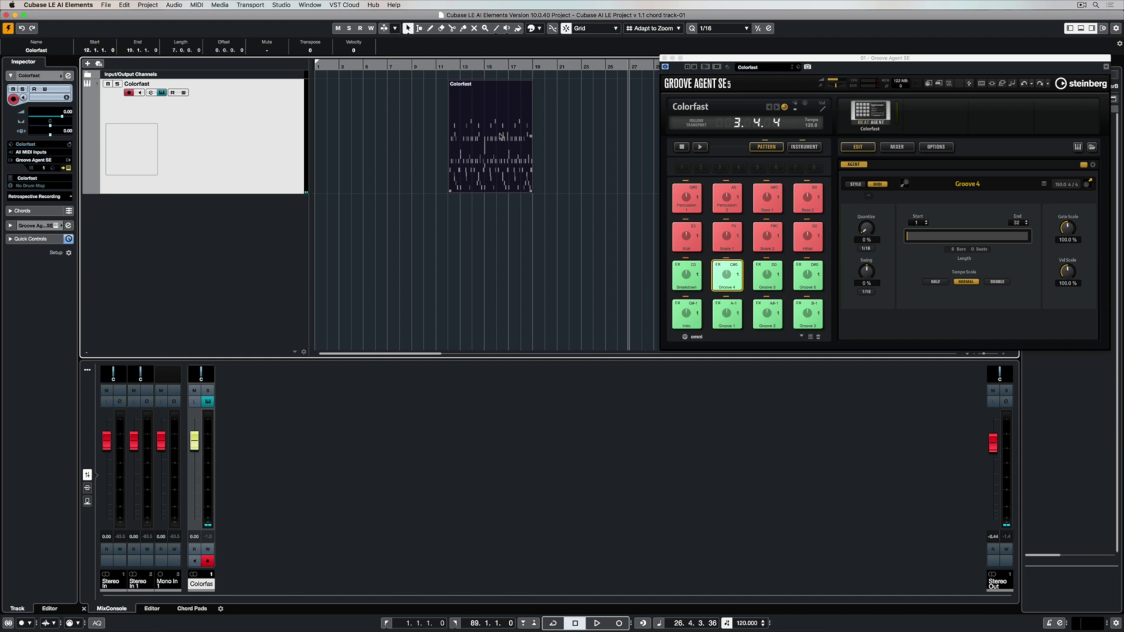
pyautogui.moveTo(487, 138); pyautogui.dragTo(364, 128)
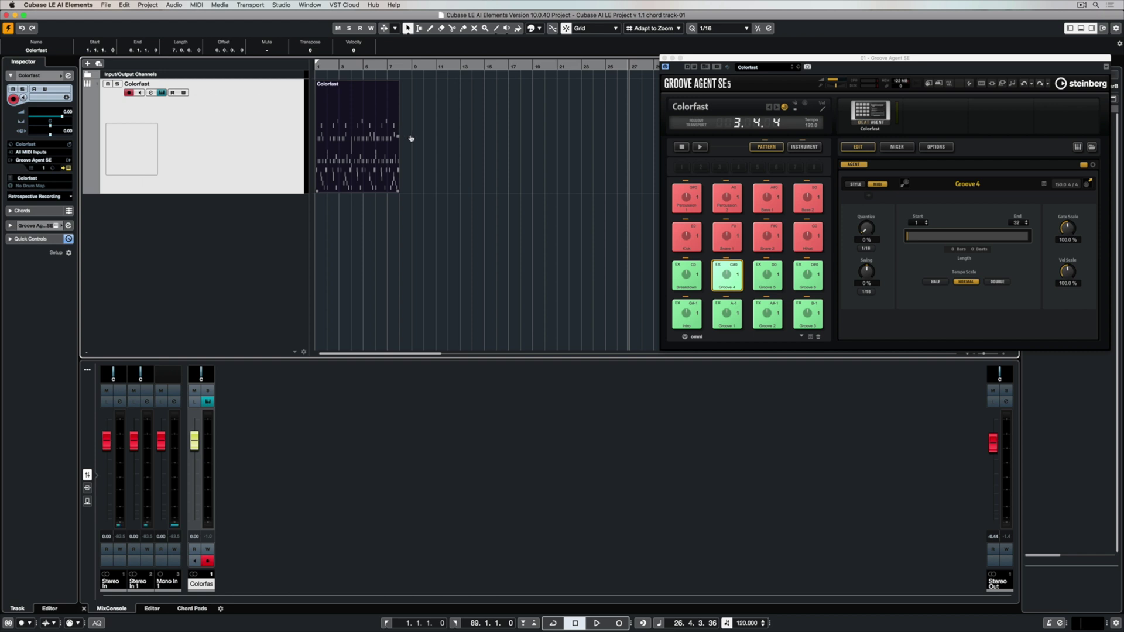
pyautogui.moveTo(425, 138); pyautogui.dragTo(601, 138)
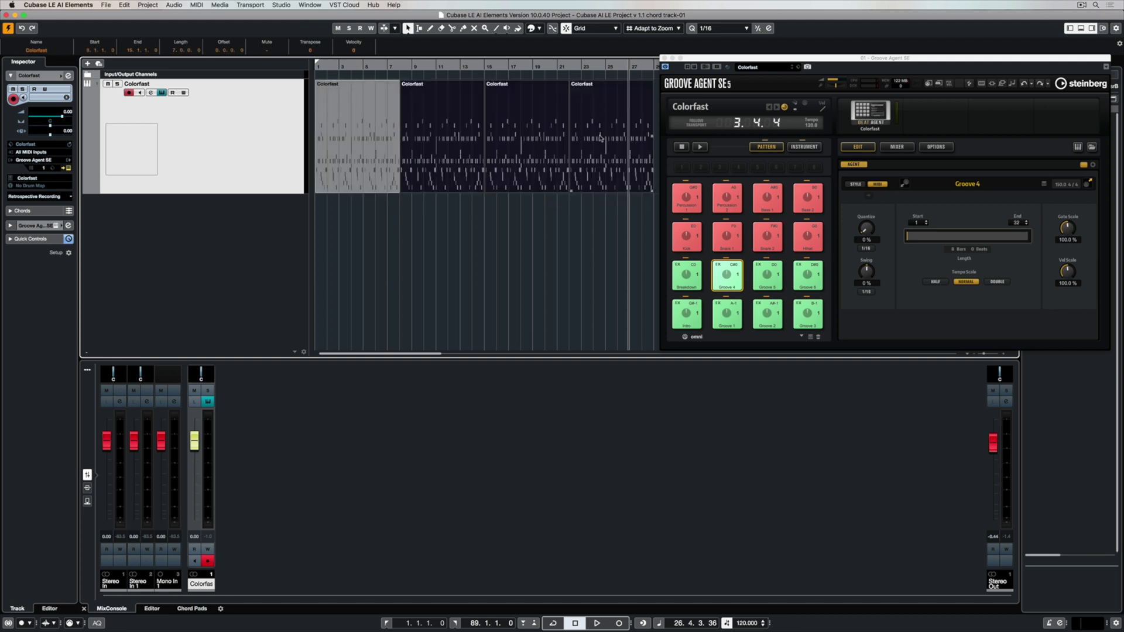
pyautogui.press('g')
pyautogui.press('g')
pyautogui.press('g')
pyautogui.press('g')
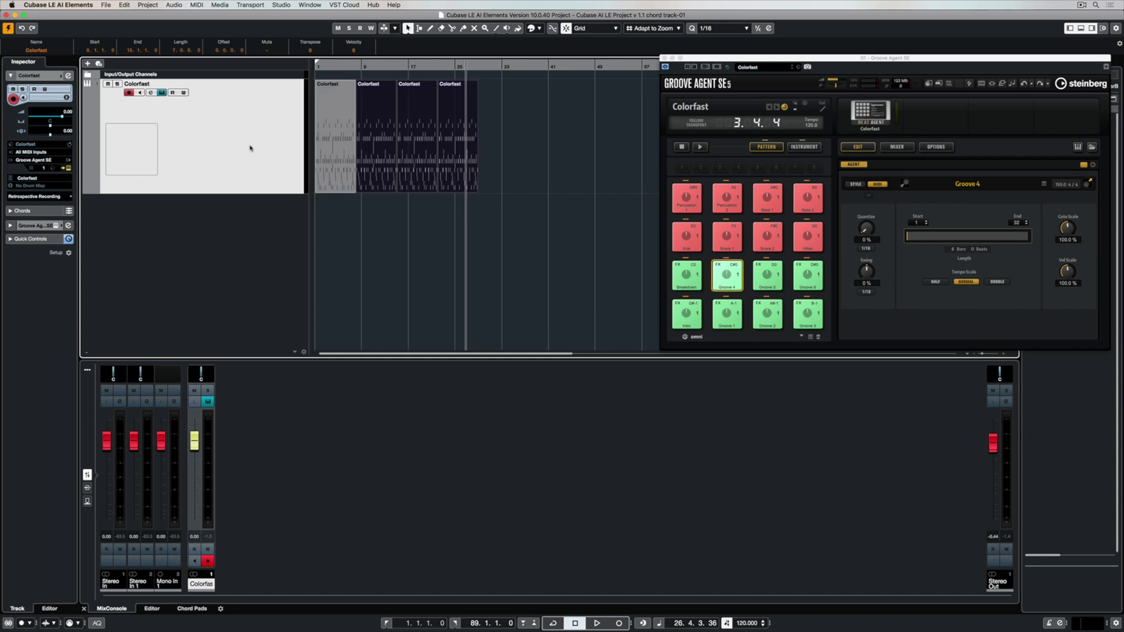
# Colour the Colorfast track red and play it from the project start.
pyautogui.click(62, 76)
pyautogui.click(69, 100)
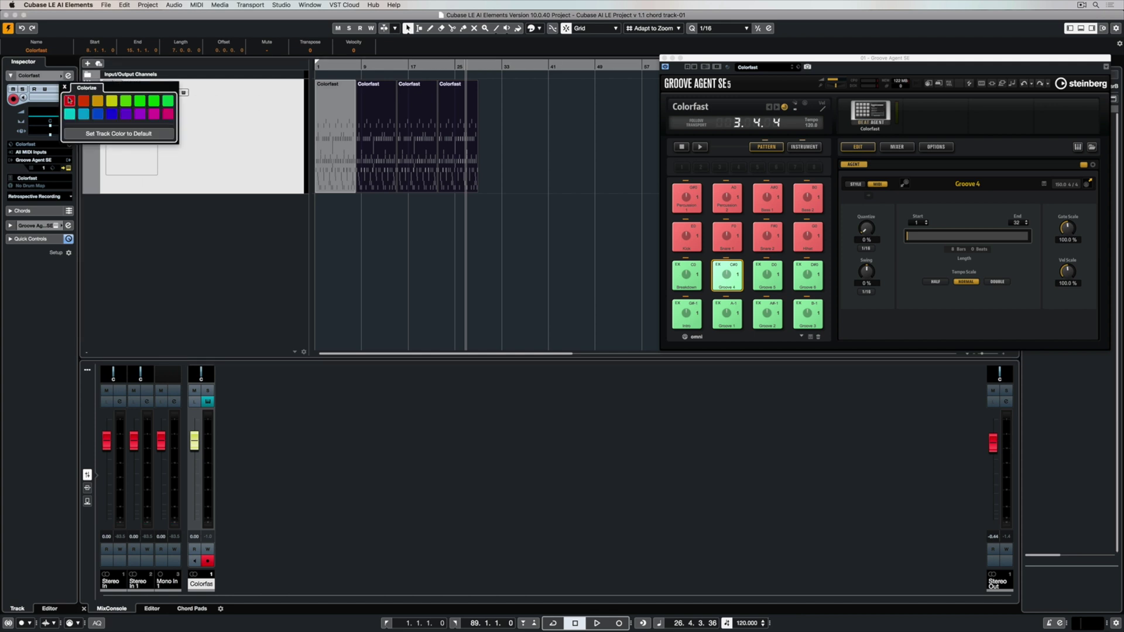
pyautogui.click(426, 209)
pyautogui.press('Home')
pyautogui.press('space')
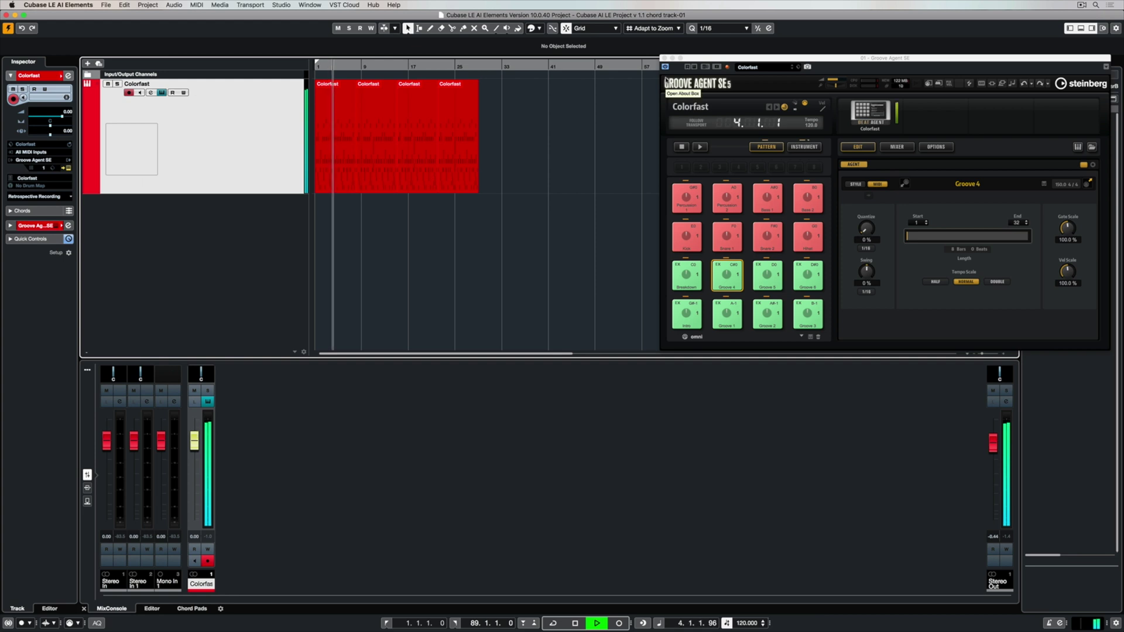
# Close Groove Agent and open the first part in the Key Editor, selecting the F1 note.
pyautogui.click(662, 58)
pyautogui.doubleClick(325, 155)
pyautogui.press('space')
pyautogui.click(385, 500)
pyautogui.click(386, 500)
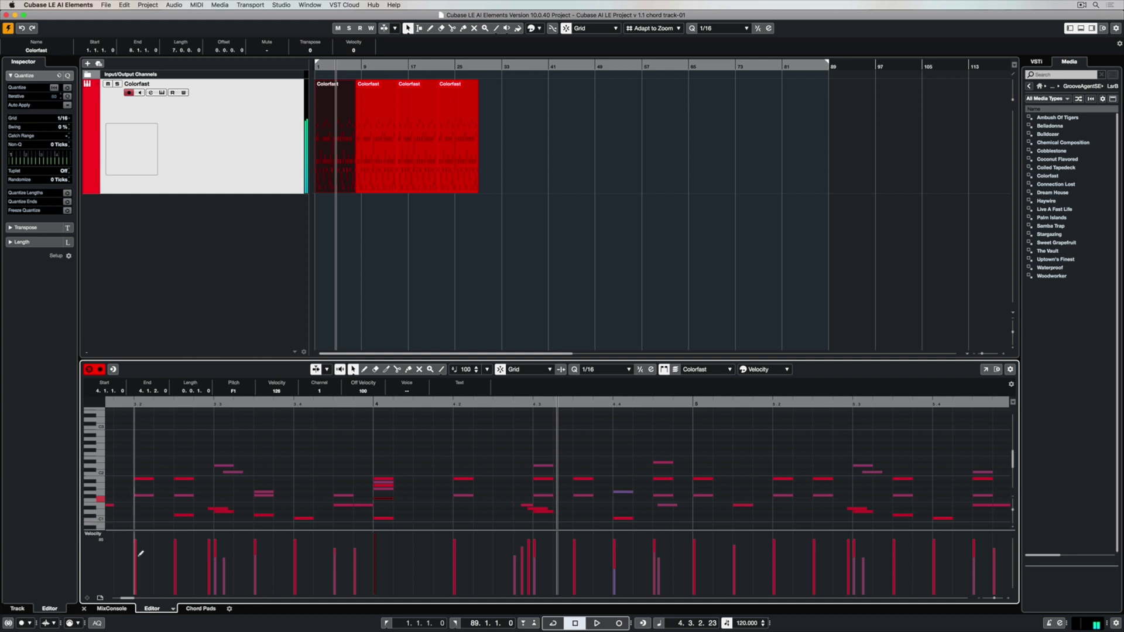
# Switch the part from the Key Editor to the Drum Editor.
pyautogui.click(173, 610)
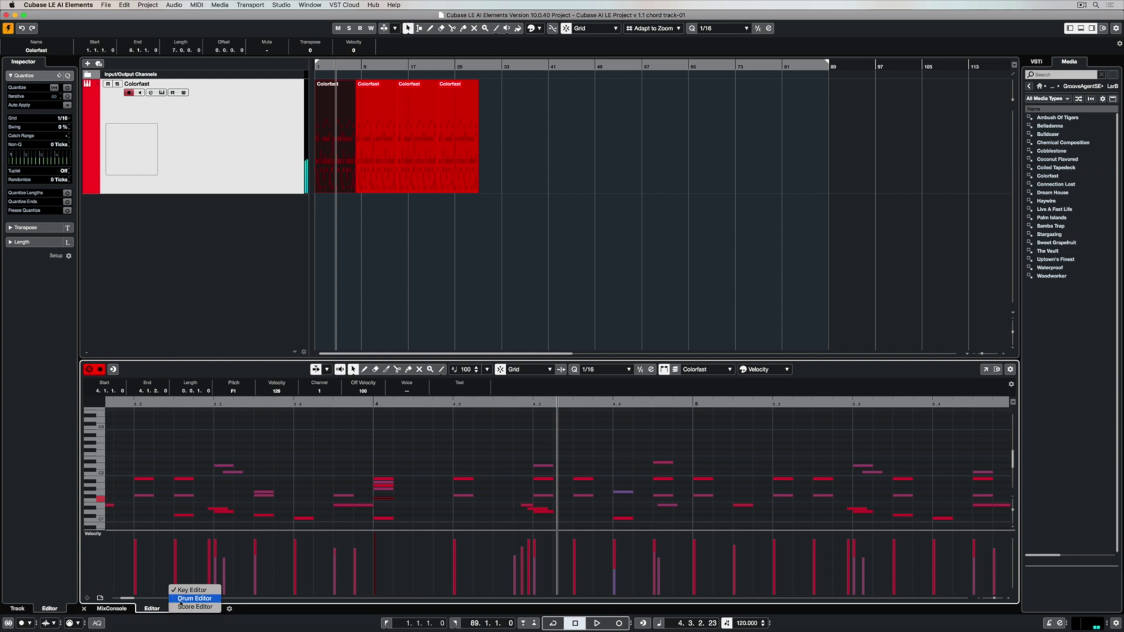
pyautogui.click(180, 599)
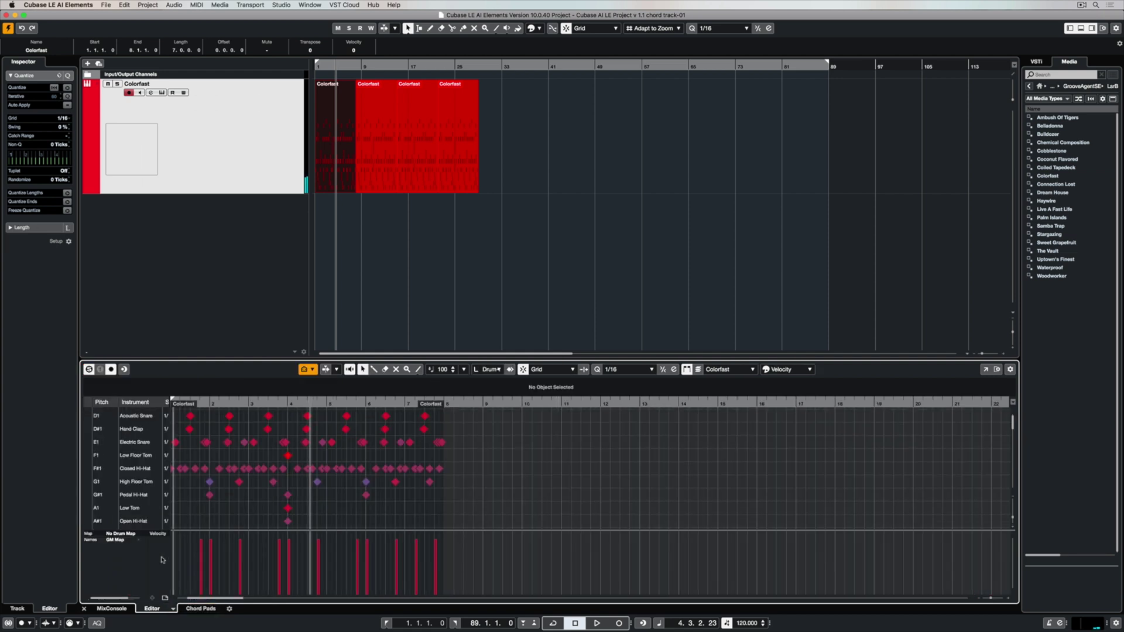
pyautogui.scroll(2, 132, 475)
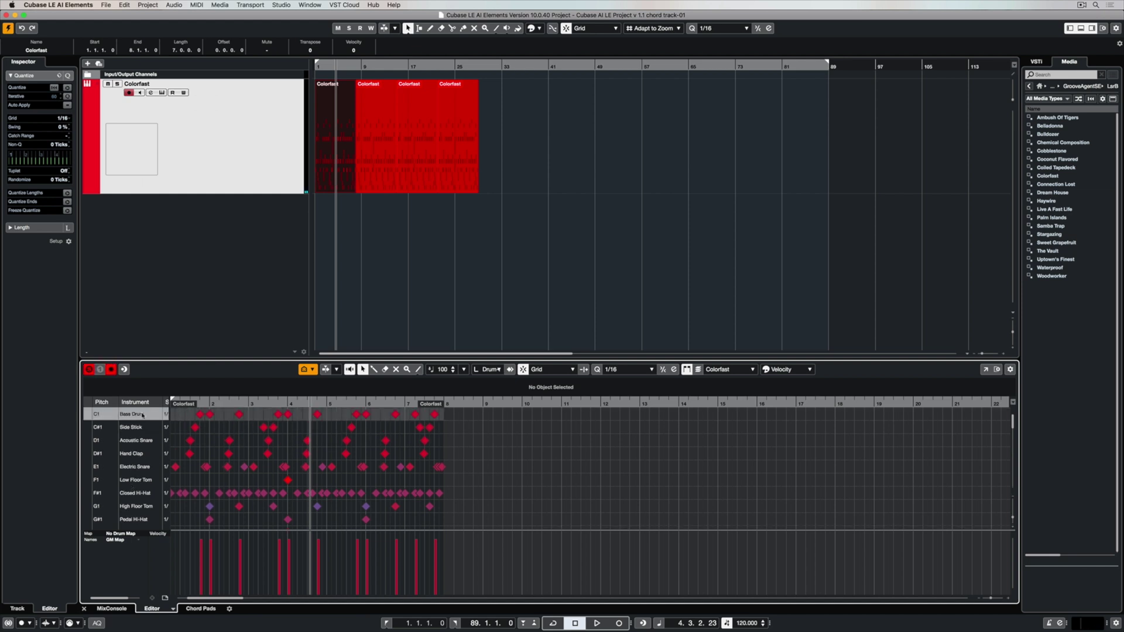
pyautogui.doubleClick(142, 414)
pyautogui.click(193, 415)
# Test the Drumstick tool on Bass Drum, High Floor Tom and Open Hi-Hat lanes, undoing the runs.
pyautogui.rightClick(187, 415)
pyautogui.click(198, 414)
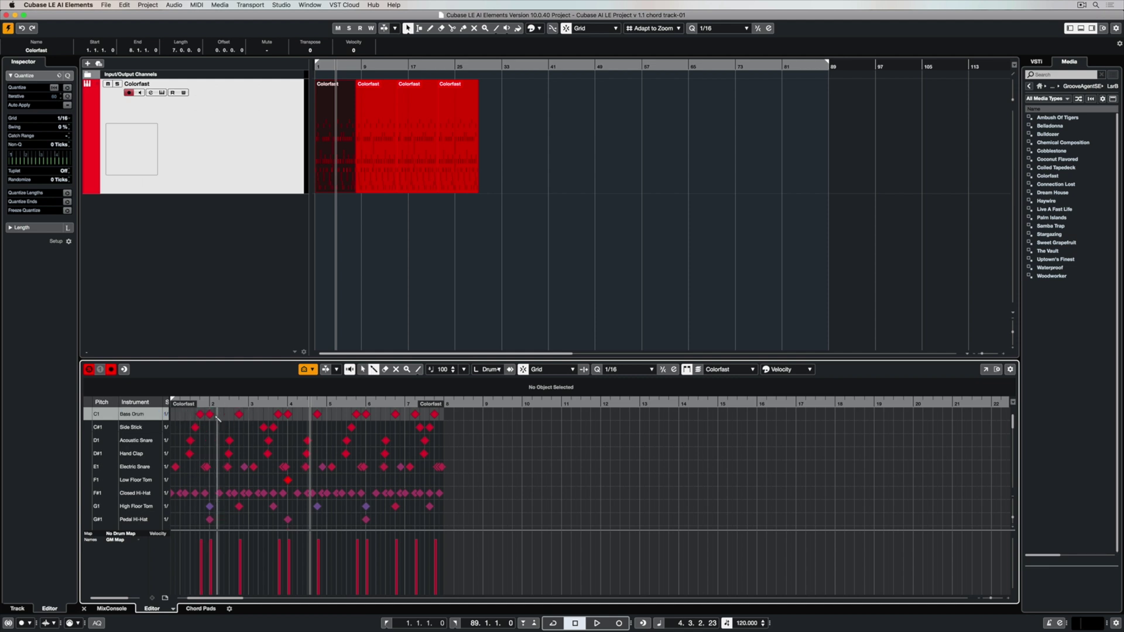
pyautogui.click(210, 415)
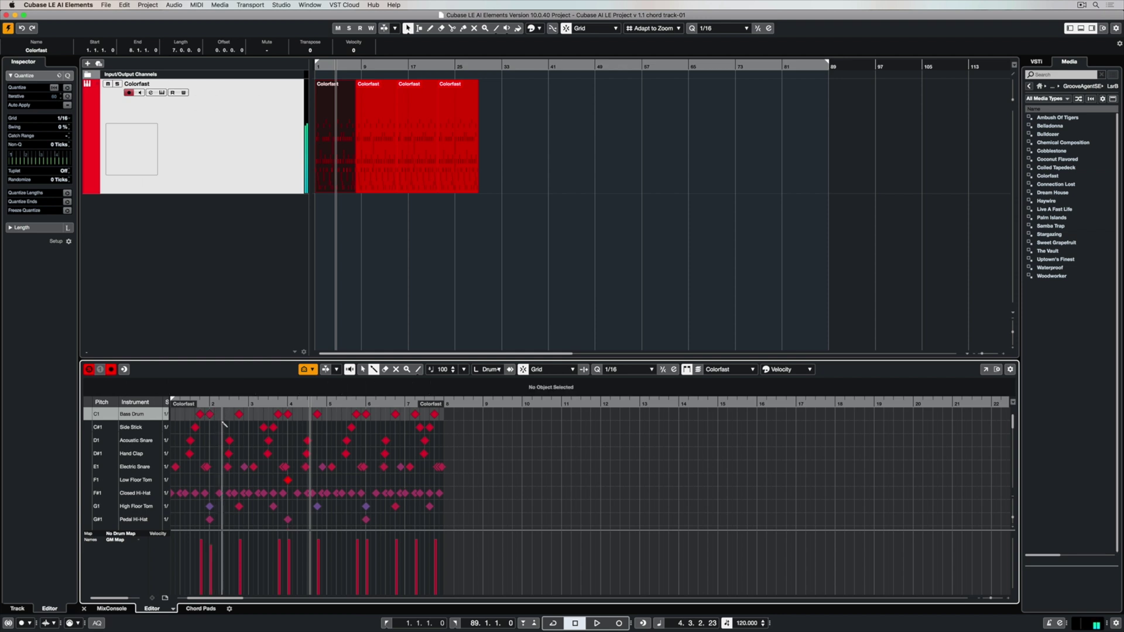
pyautogui.moveTo(286, 507); pyautogui.dragTo(303, 506)
pyautogui.press('super+z')
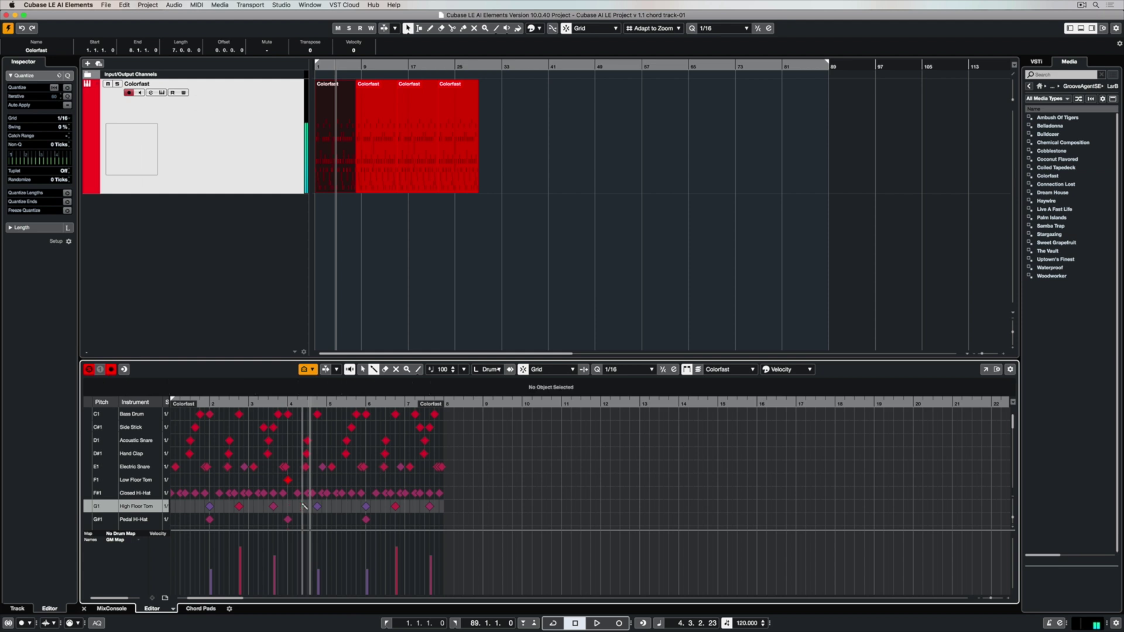
pyautogui.scroll(-4, 121, 477)
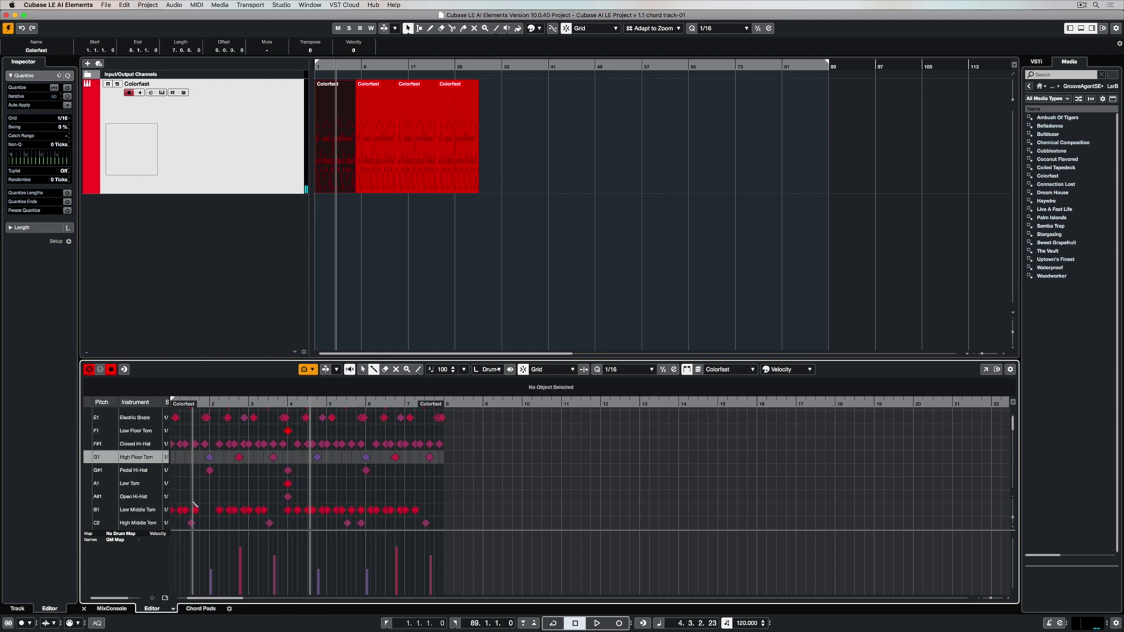
pyautogui.moveTo(194, 497); pyautogui.dragTo(247, 497)
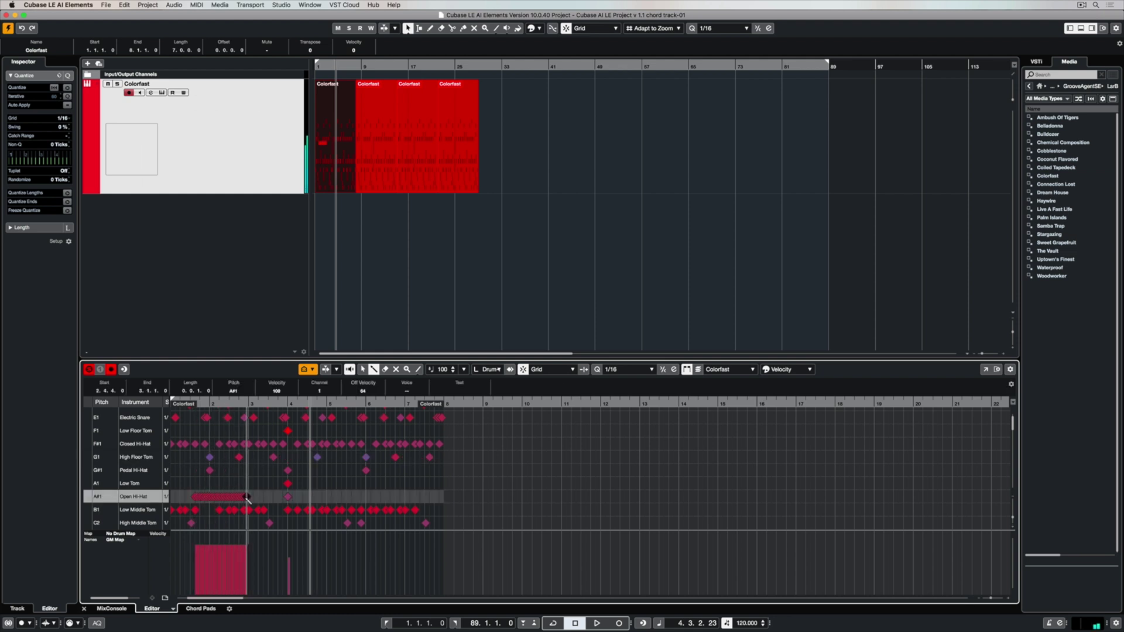
pyautogui.press('super+z')
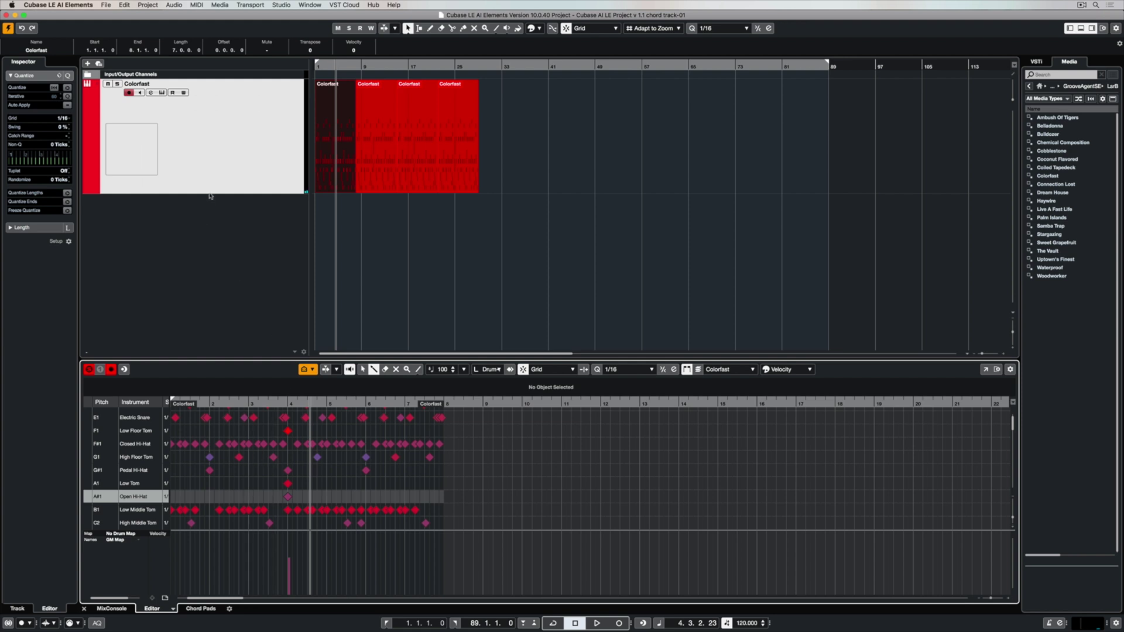
# Reopen Groove Agent SE and switch it to its Instrument pads page.
pyautogui.click(228, 178)
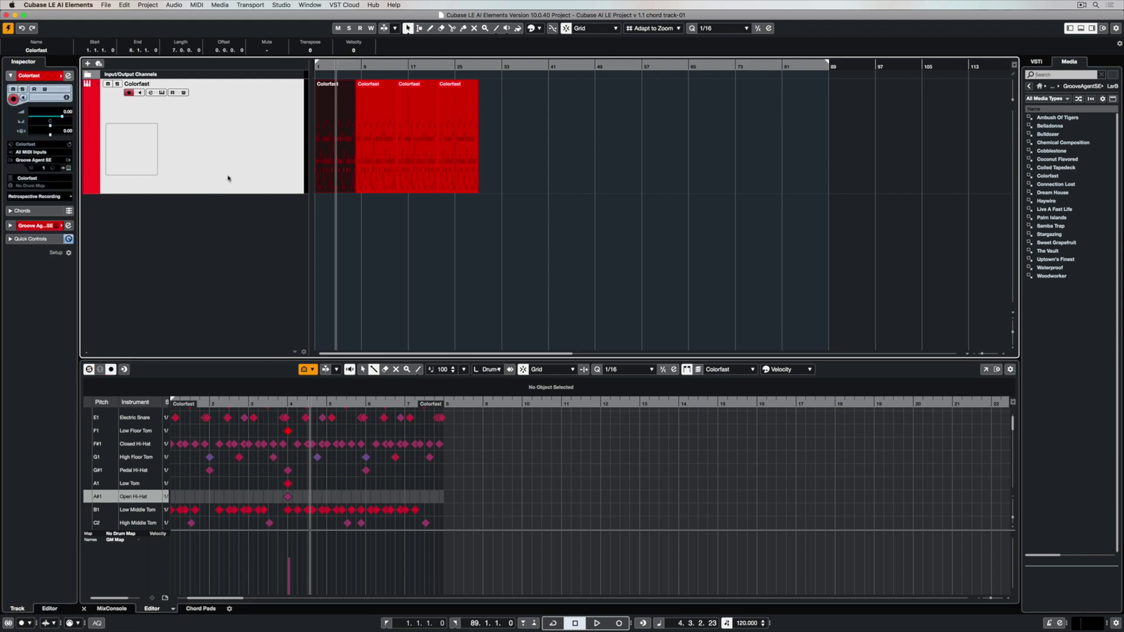
pyautogui.click(36, 186)
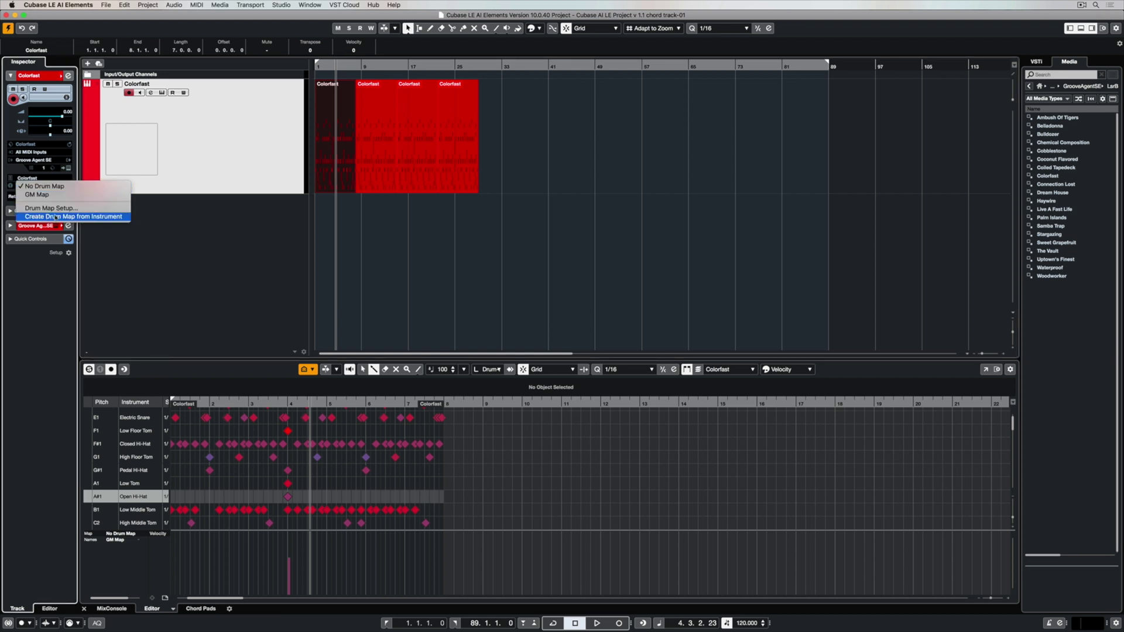
pyautogui.click(174, 122)
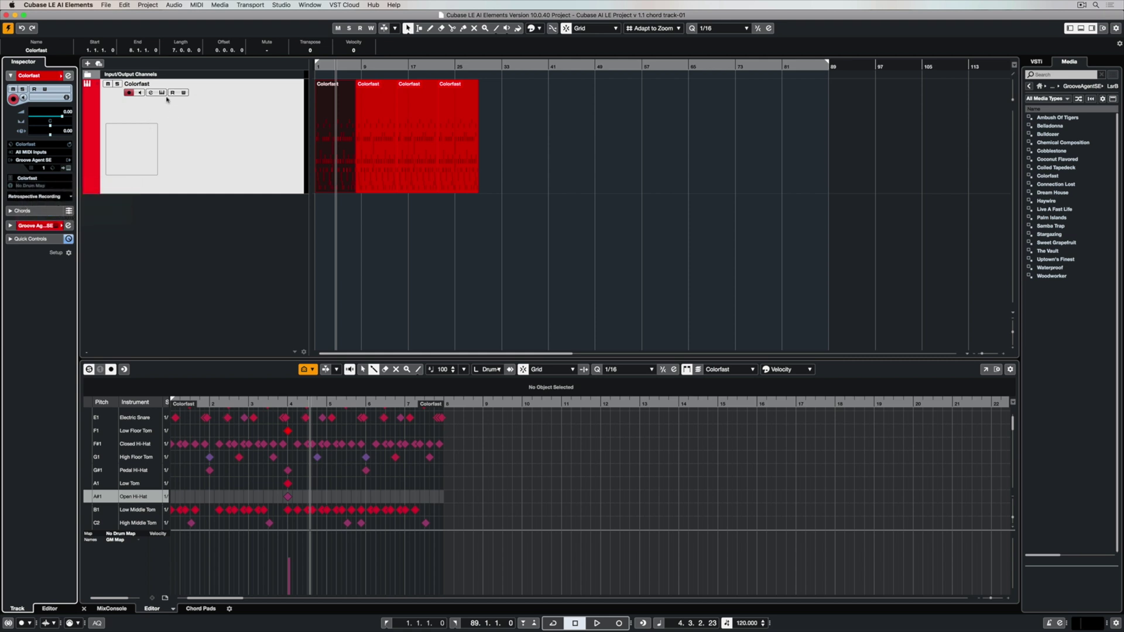
pyautogui.click(163, 93)
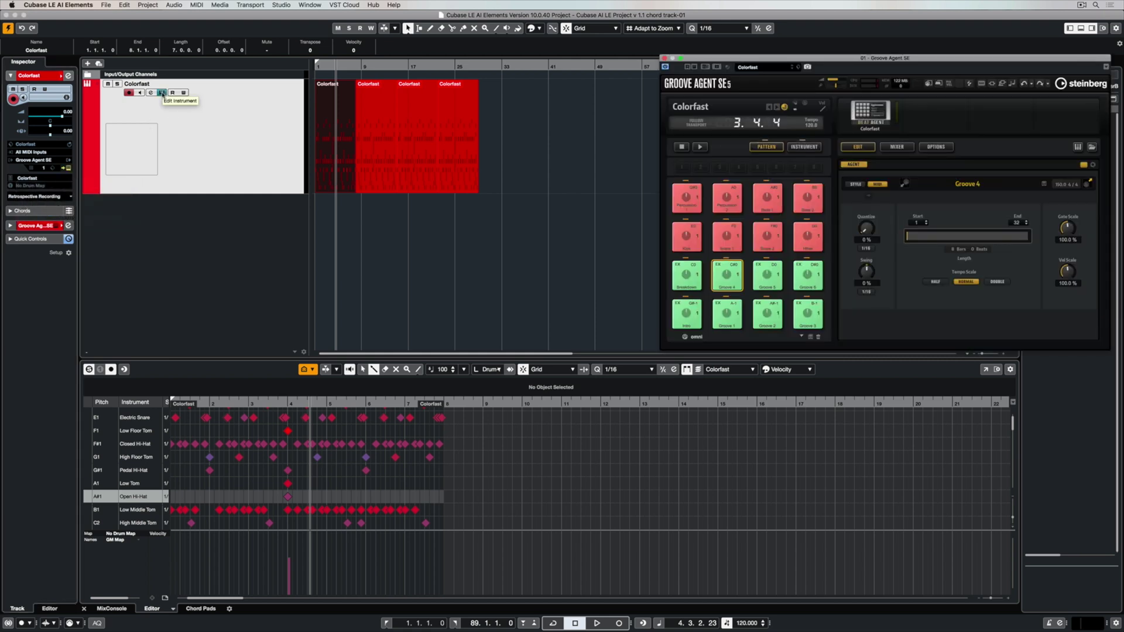
pyautogui.click(814, 147)
pyautogui.click(813, 147)
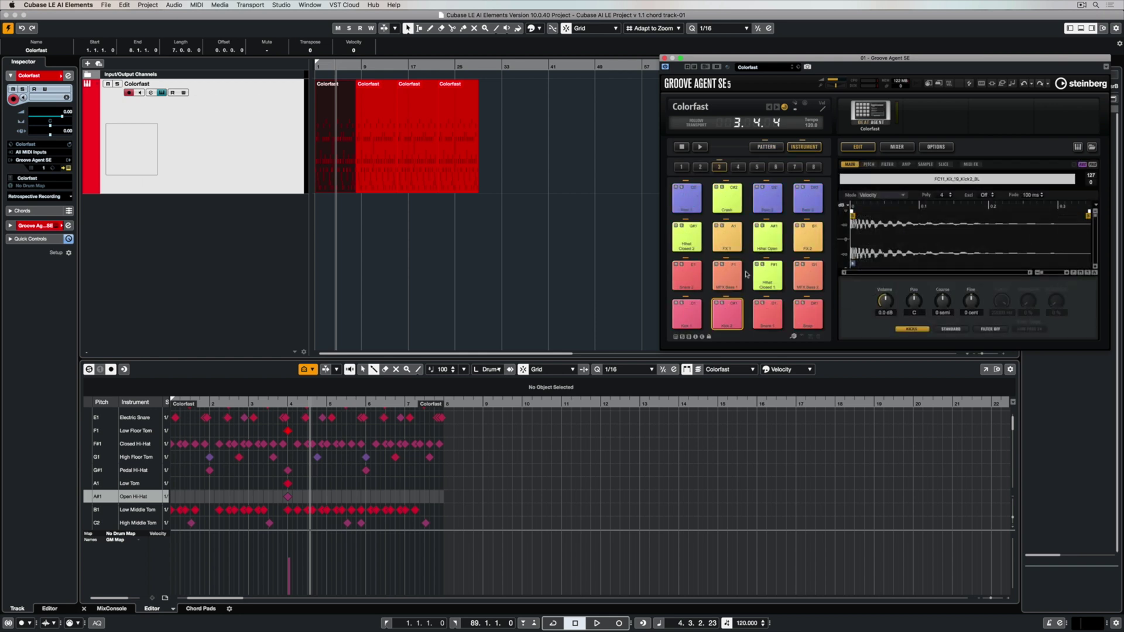
# Create the Colorfast - Groove Agent drum map from the instrument in the Inspector.
pyautogui.click(32, 185)
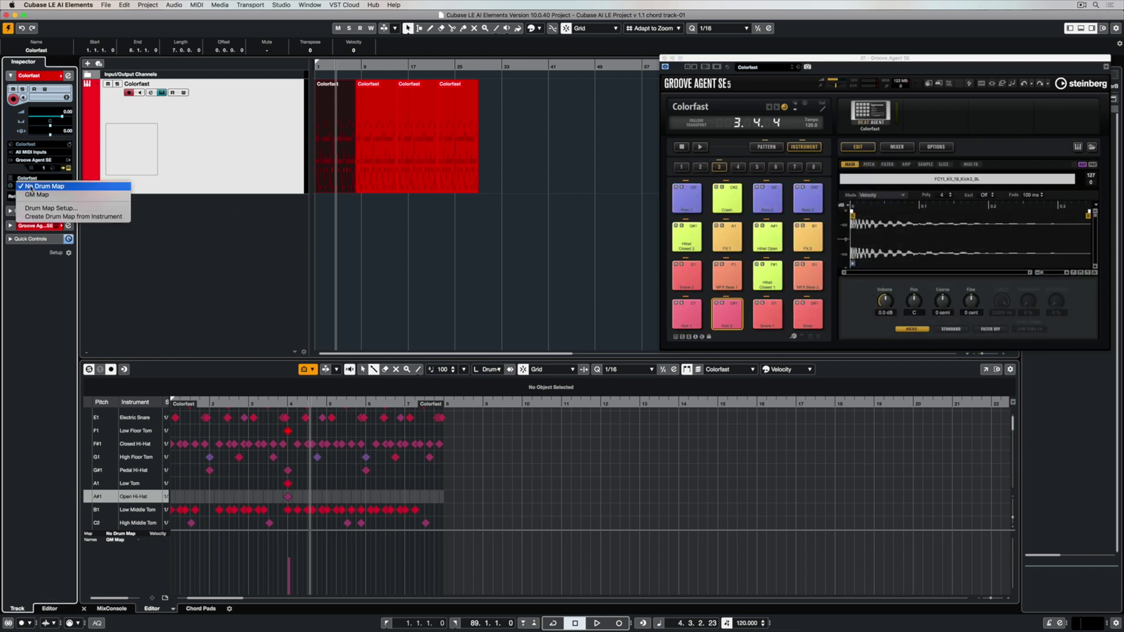
pyautogui.click(48, 217)
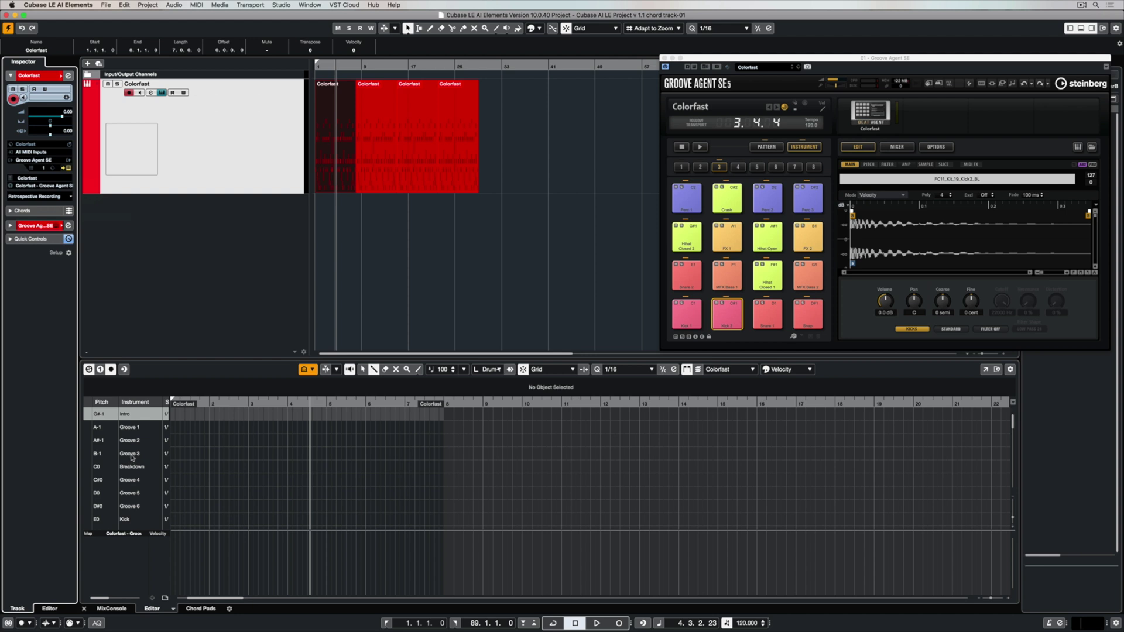
pyautogui.scroll(-5, 132, 458)
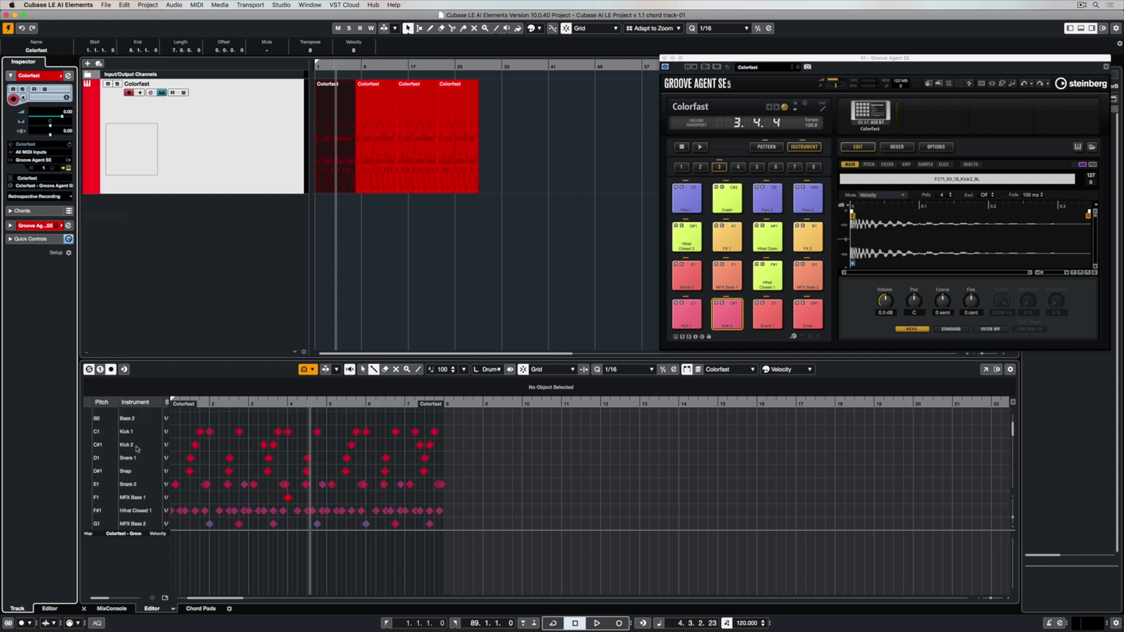
pyautogui.scroll(-2, 132, 453)
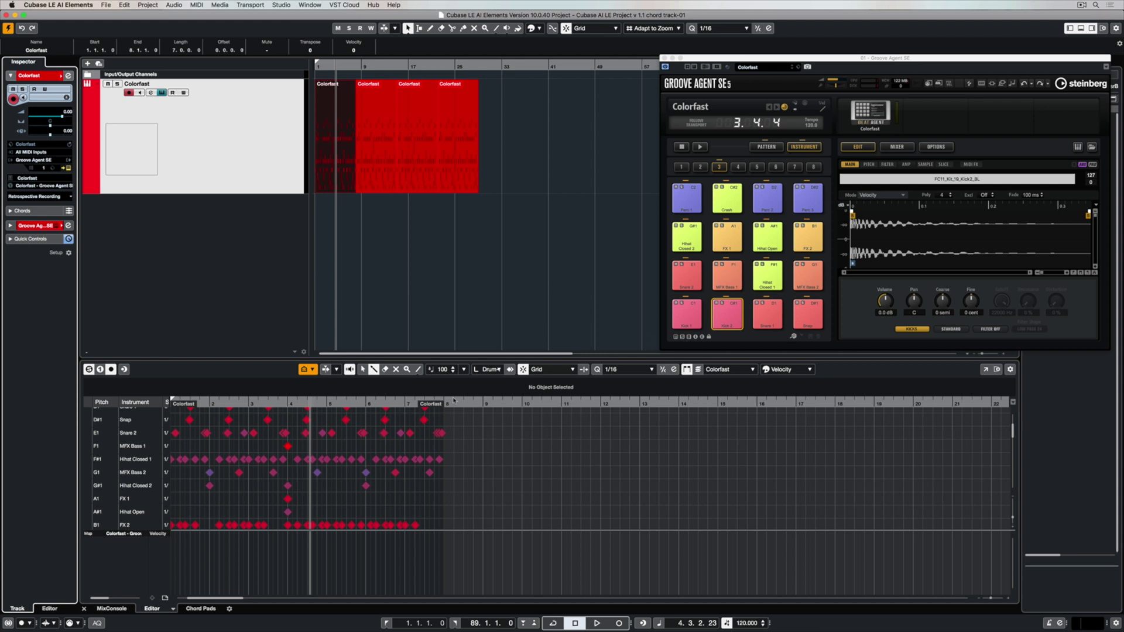
pyautogui.click(136, 454)
pyautogui.scroll(-2, 136, 454)
pyautogui.scroll(2, 168, 449)
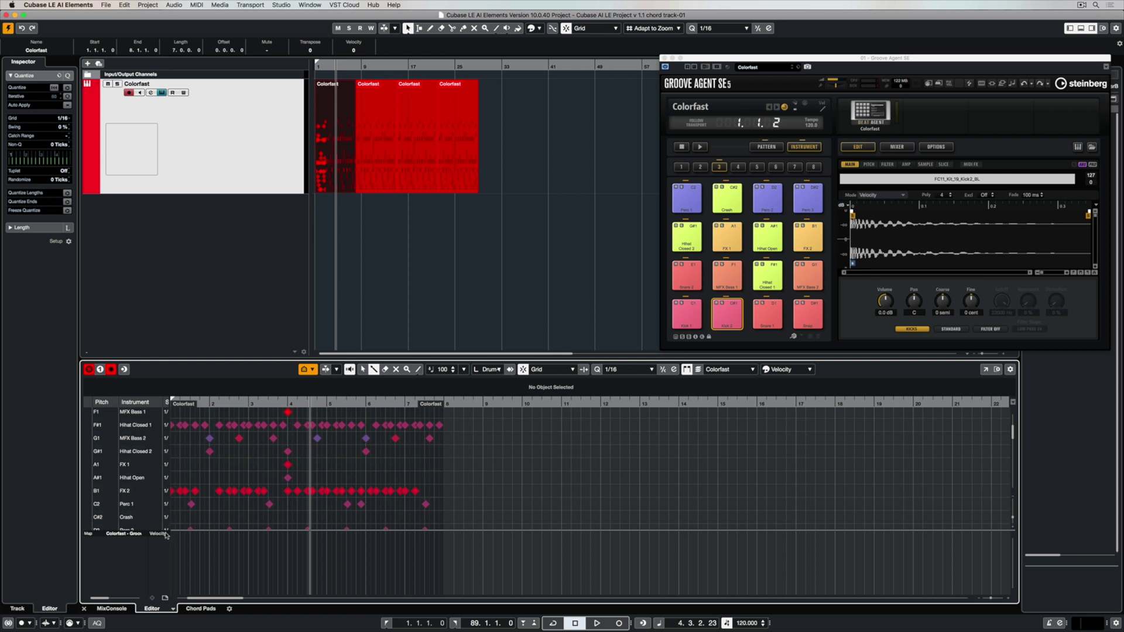
# Lower the FX 2 hit velocities from 90 to 70 using the selection tool.
pyautogui.scroll(-2, 221, 502)
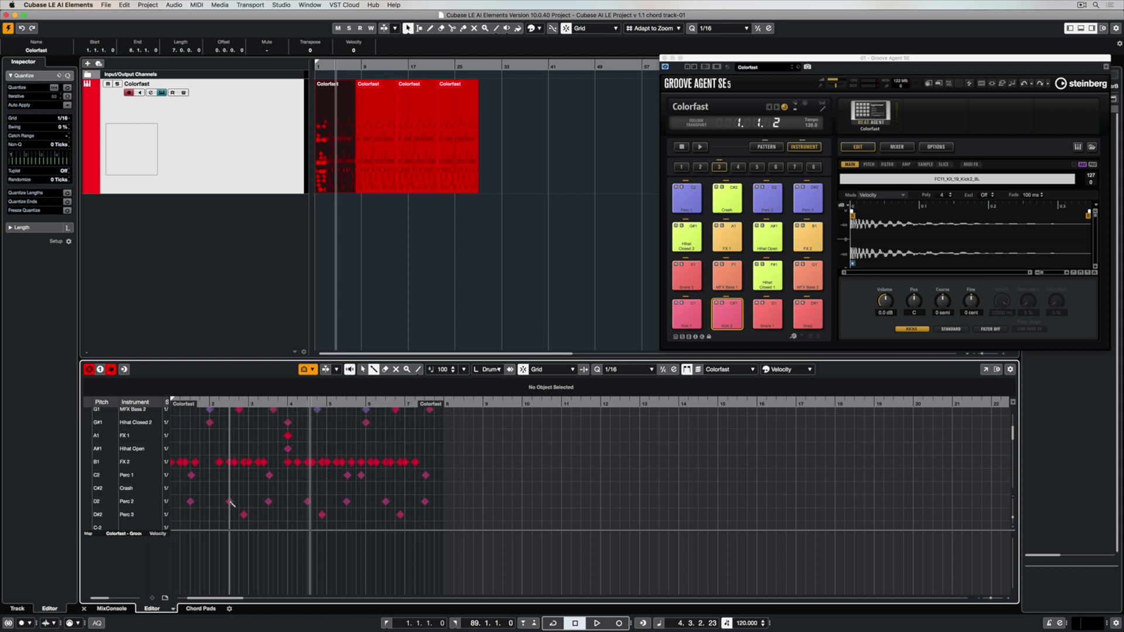
pyautogui.click(232, 502)
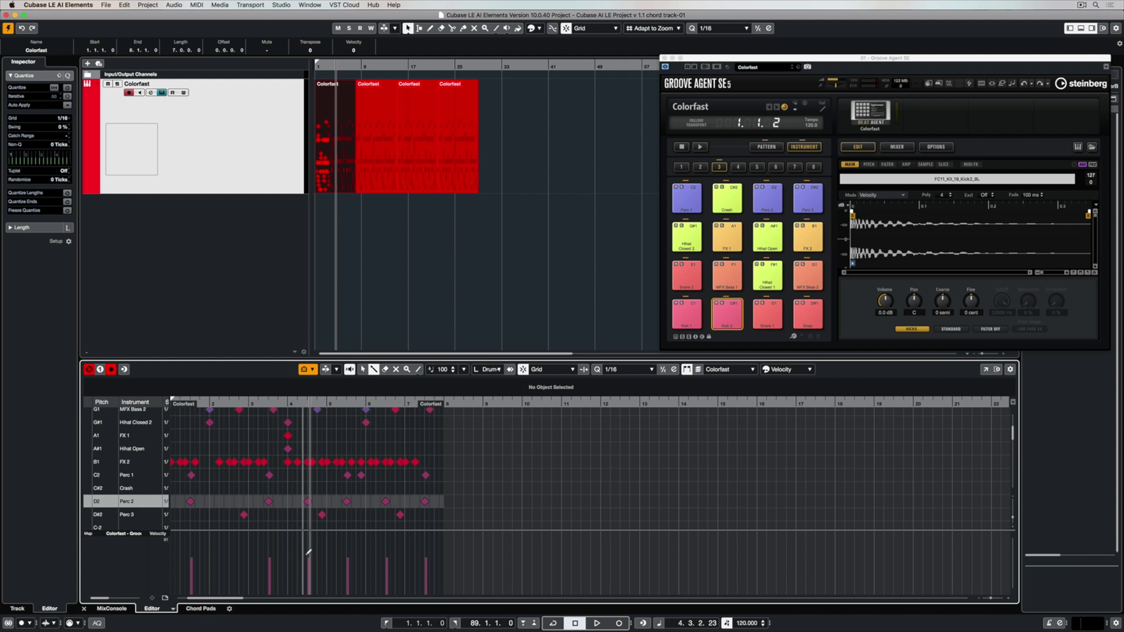
pyautogui.click(123, 462)
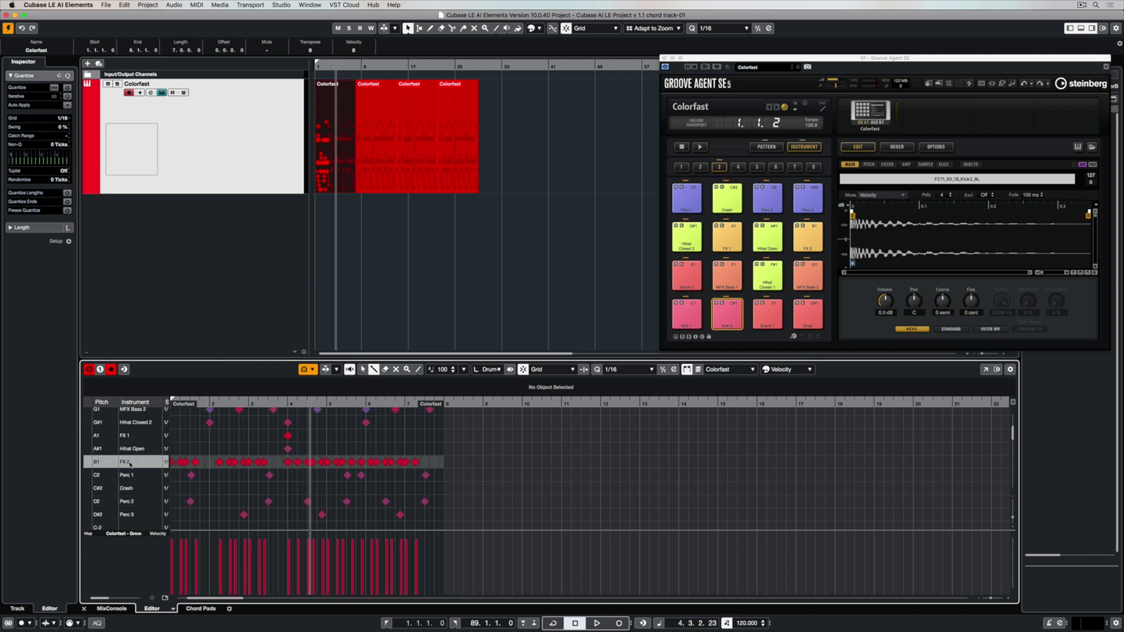
pyautogui.rightClick(244, 548)
pyautogui.click(244, 548)
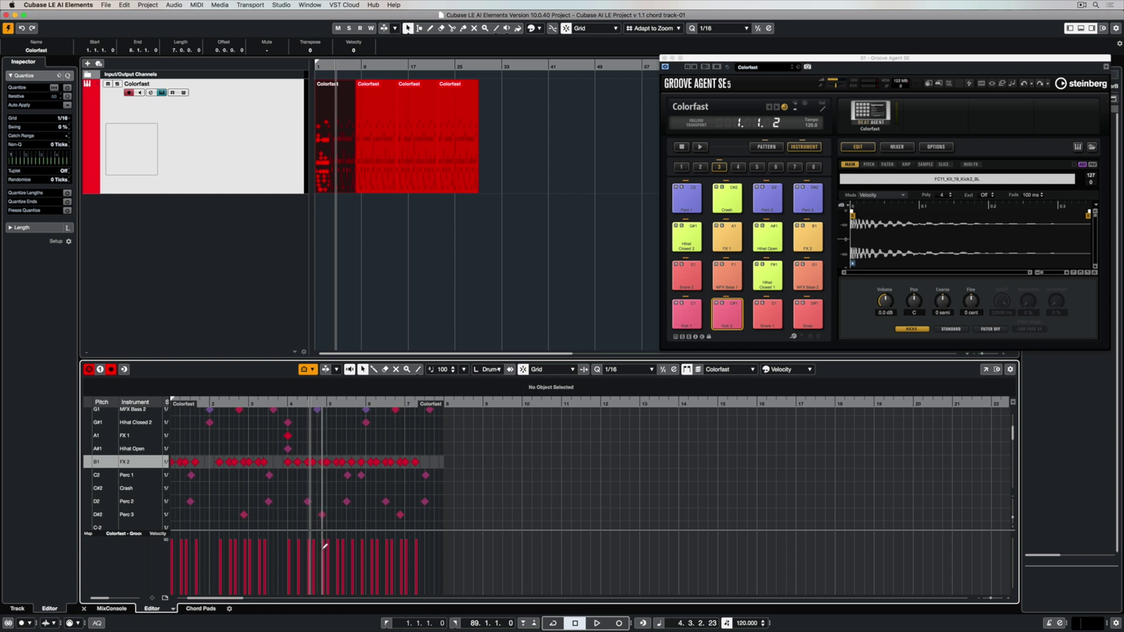
pyautogui.moveTo(326, 549); pyautogui.dragTo(288, 562)
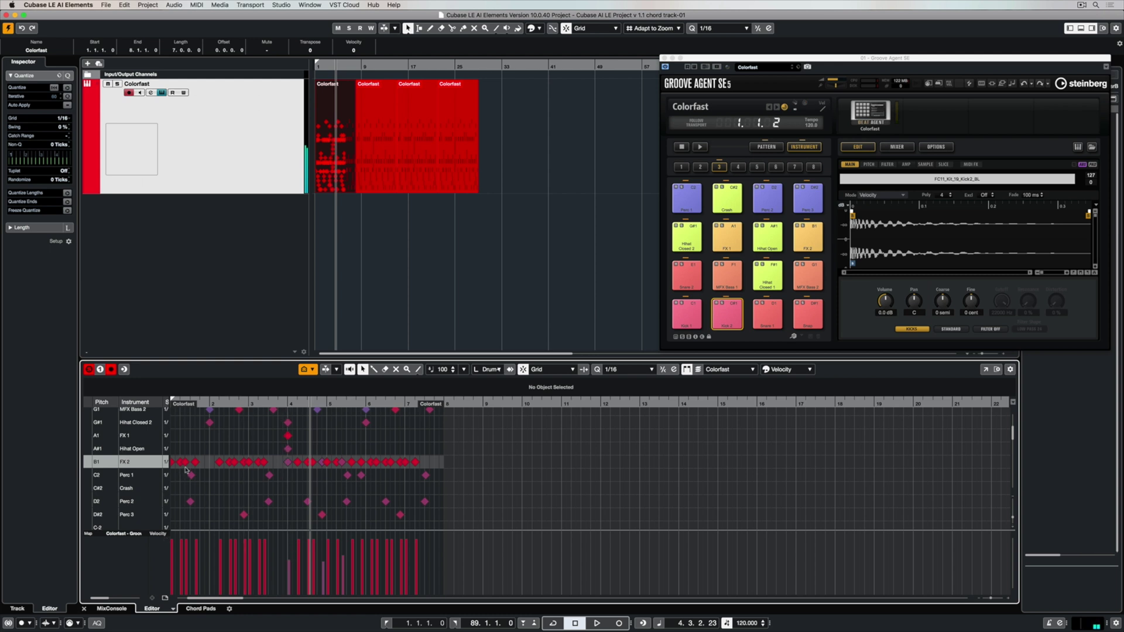
# Soften the Hihat Closed 1 hits, the first to velocity 44, then close Groove Agent SE.
pyautogui.scroll(-3, 185, 470)
pyautogui.scroll(5, 185, 470)
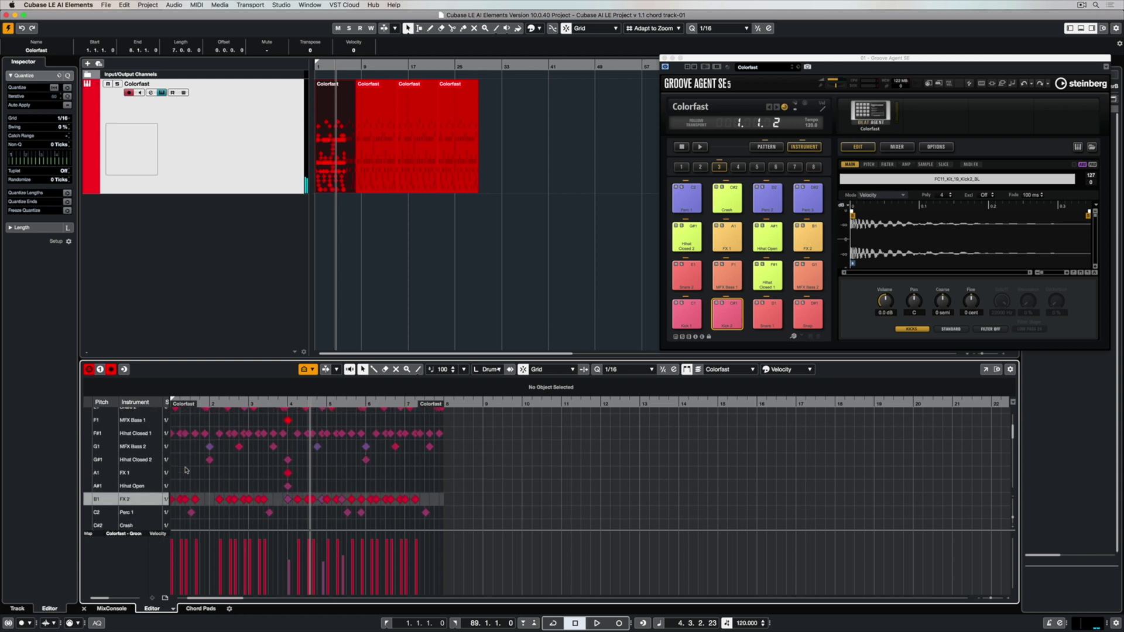
pyautogui.click(145, 434)
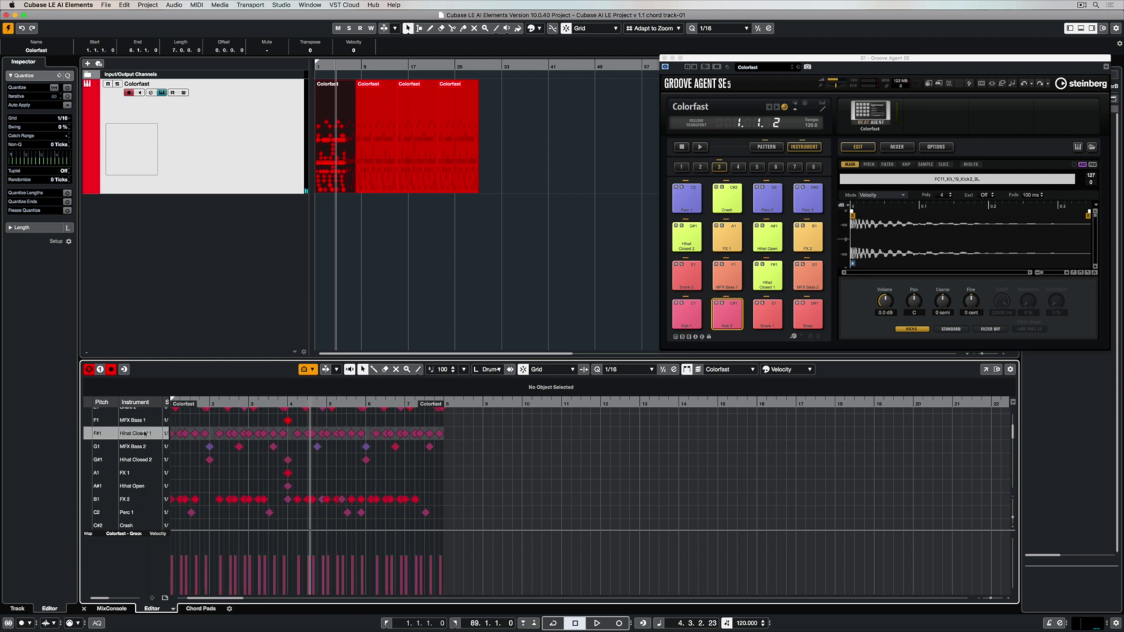
pyautogui.click(222, 568)
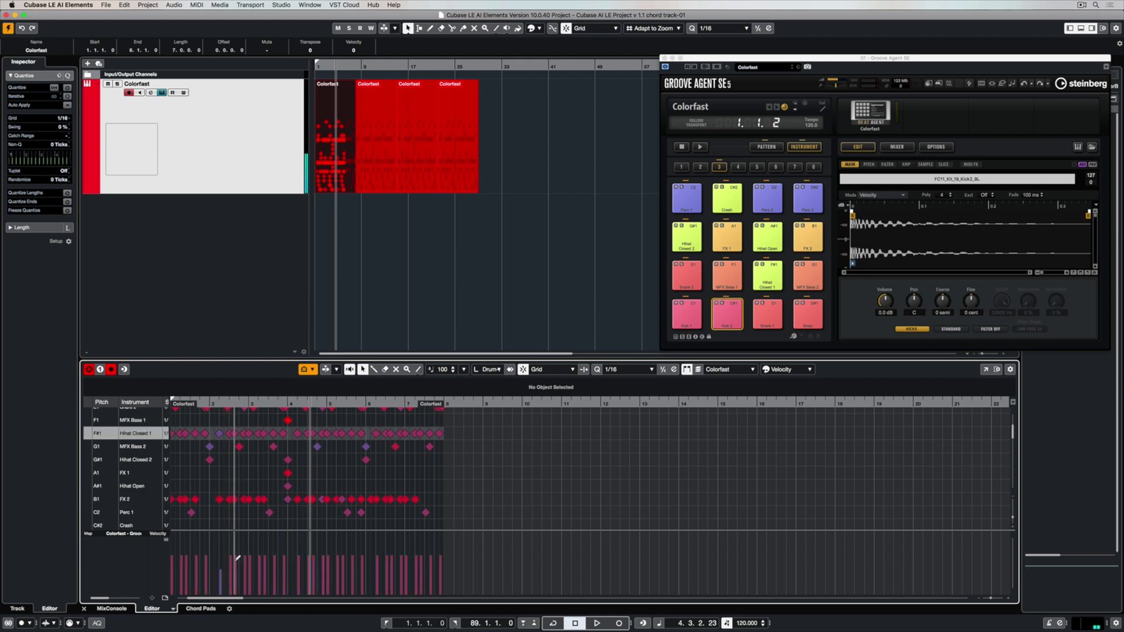
pyautogui.click(251, 571)
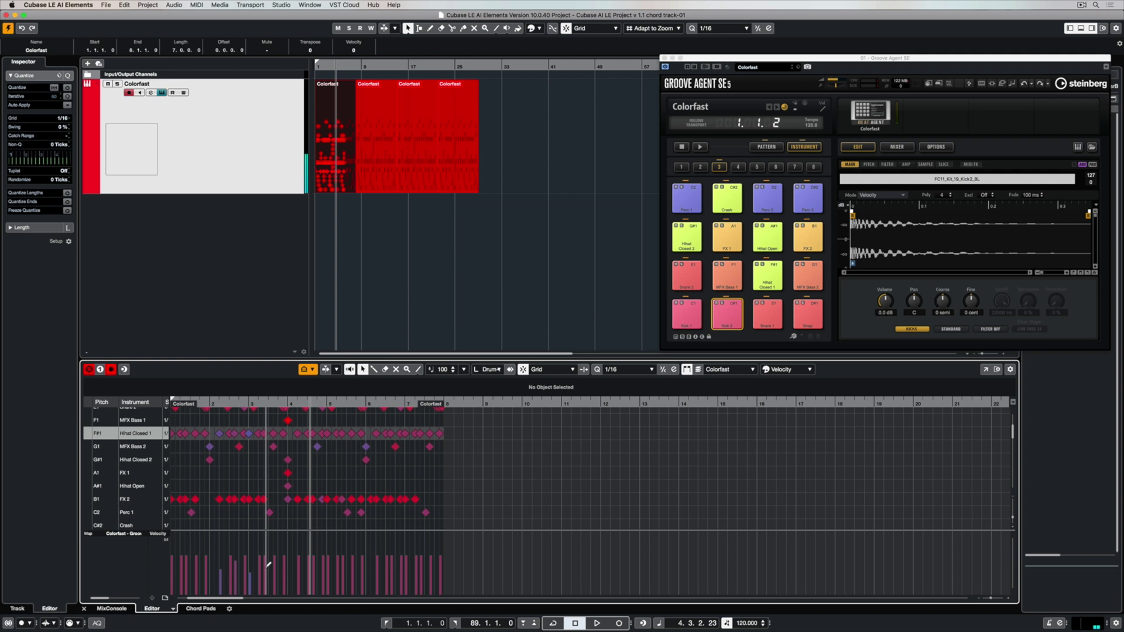
pyautogui.moveTo(328, 571); pyautogui.dragTo(322, 571)
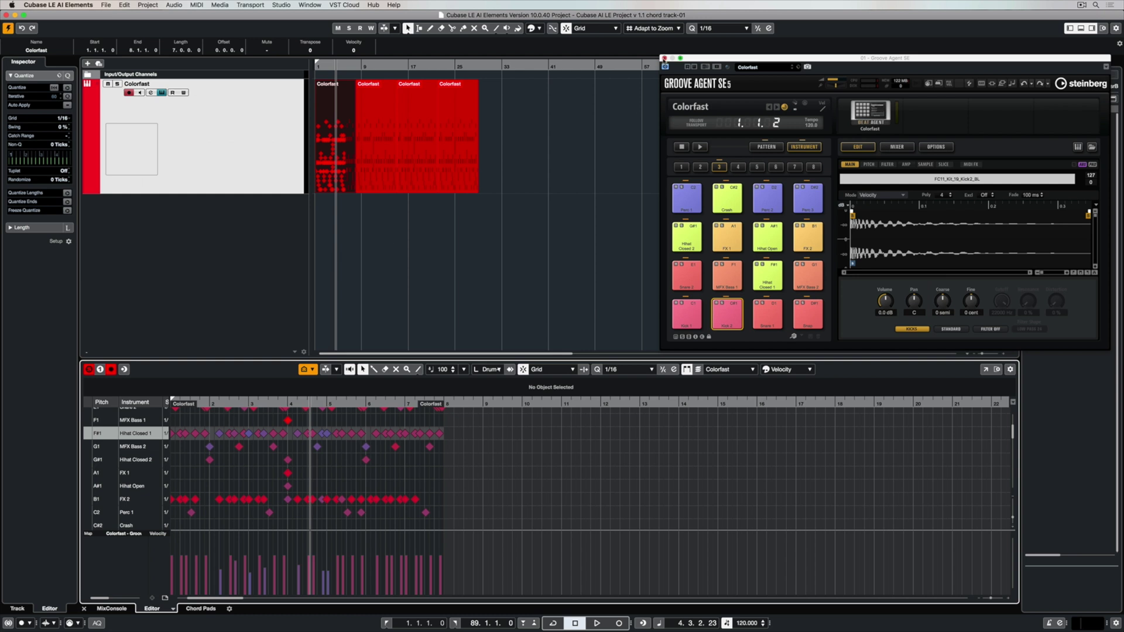
pyautogui.click(664, 57)
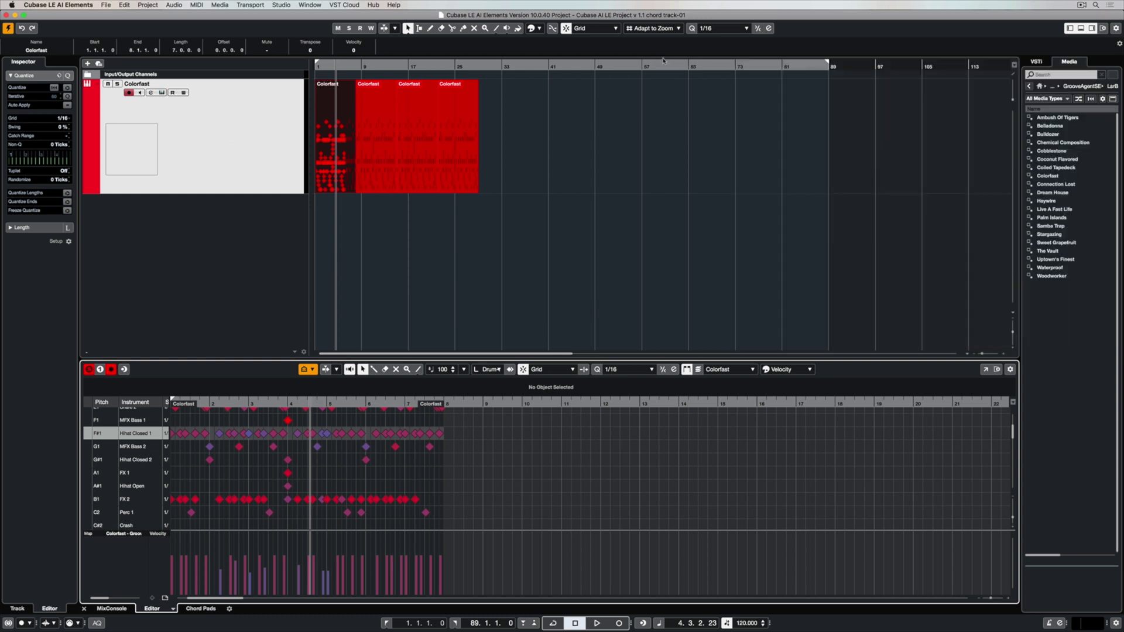
# Drag HALion Sonic SE from the Media browser's VST Instruments into the track list below Colorfast.
pyautogui.click(1035, 62)
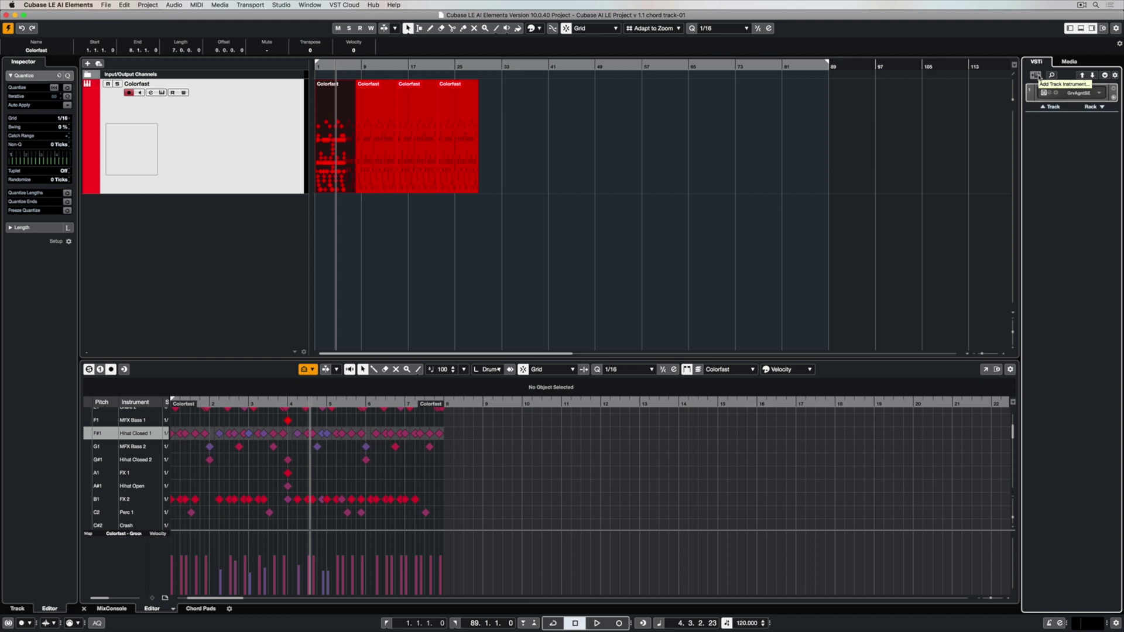
pyautogui.click(1069, 62)
pyautogui.click(1040, 86)
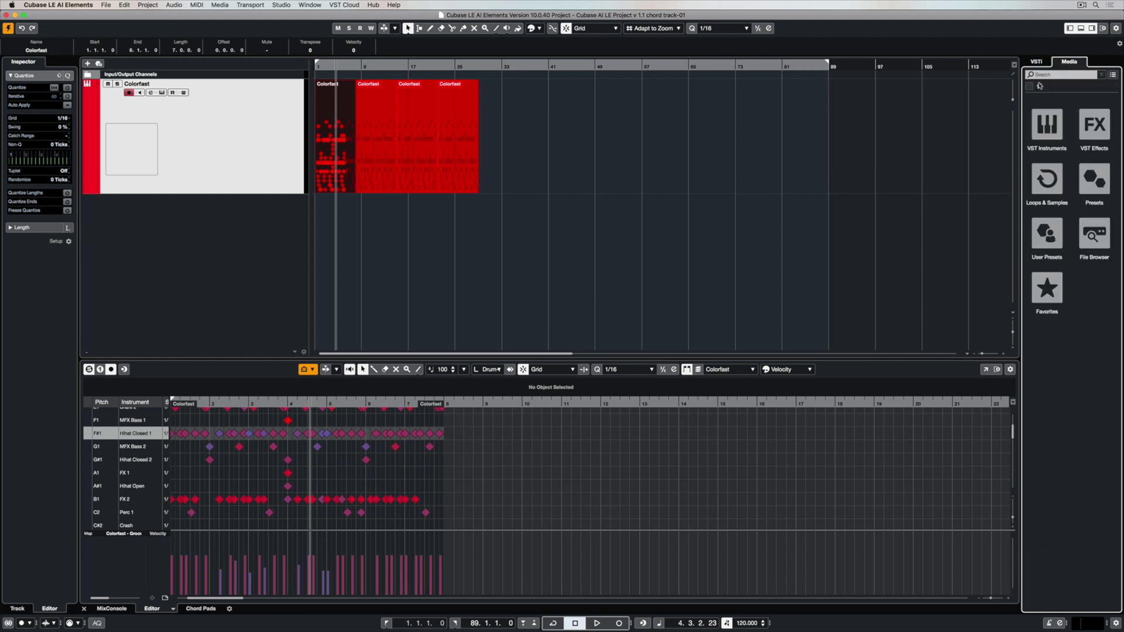
pyautogui.click(1047, 124)
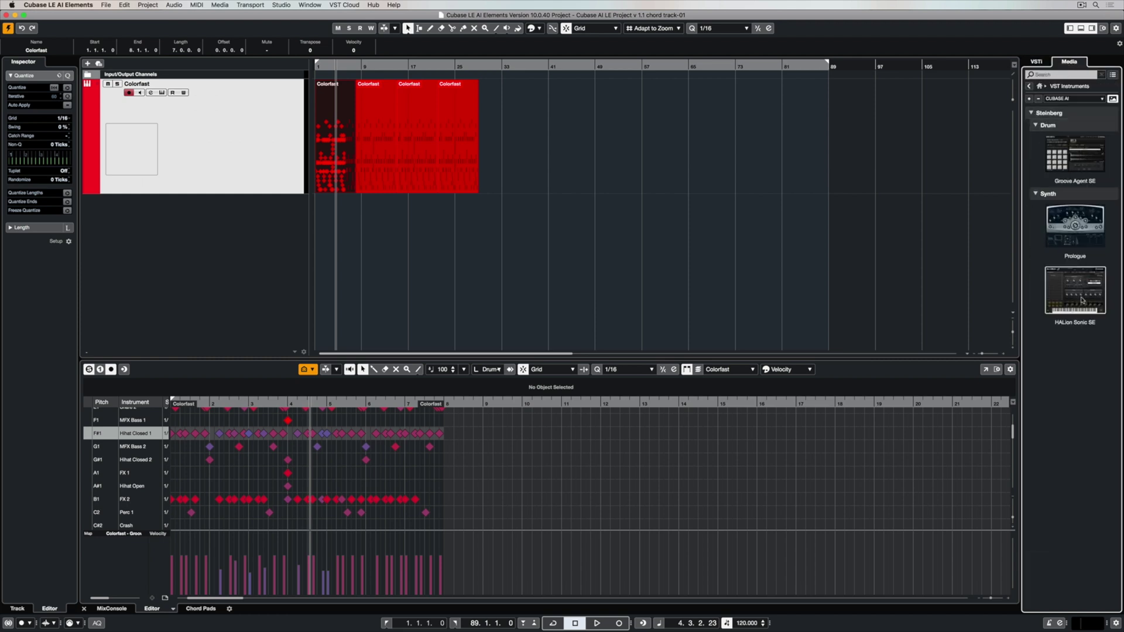
pyautogui.moveTo(1083, 299); pyautogui.dragTo(258, 234)
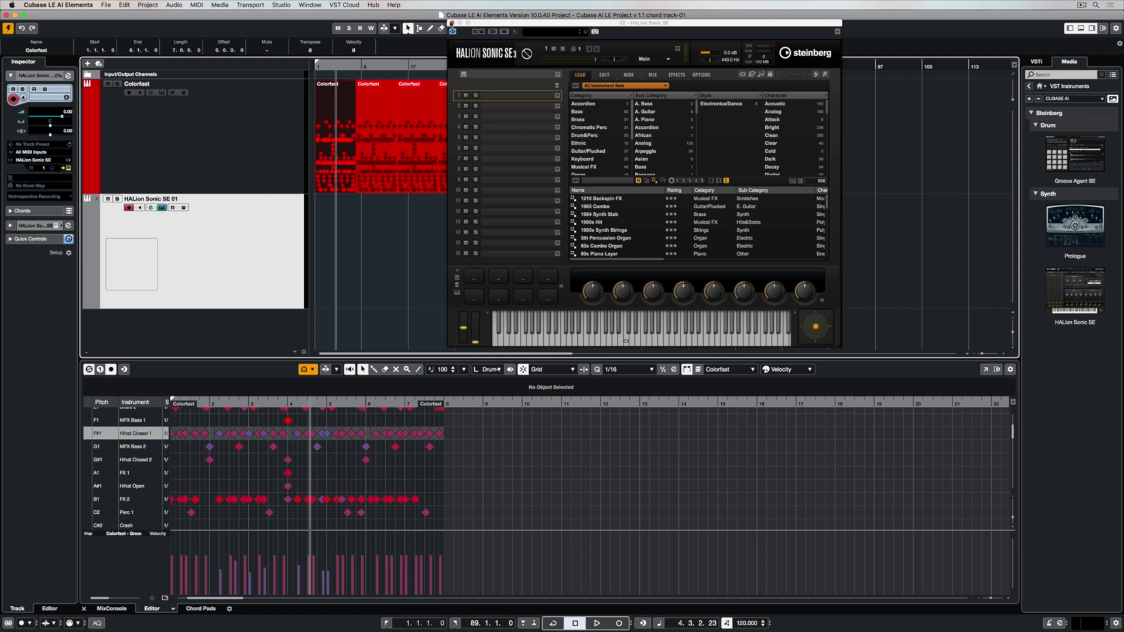
# Reposition and reopen the HALion Sonic SE editor, then browse its installed instrument libraries.
pyautogui.moveTo(506, 25); pyautogui.dragTo(401, 34)
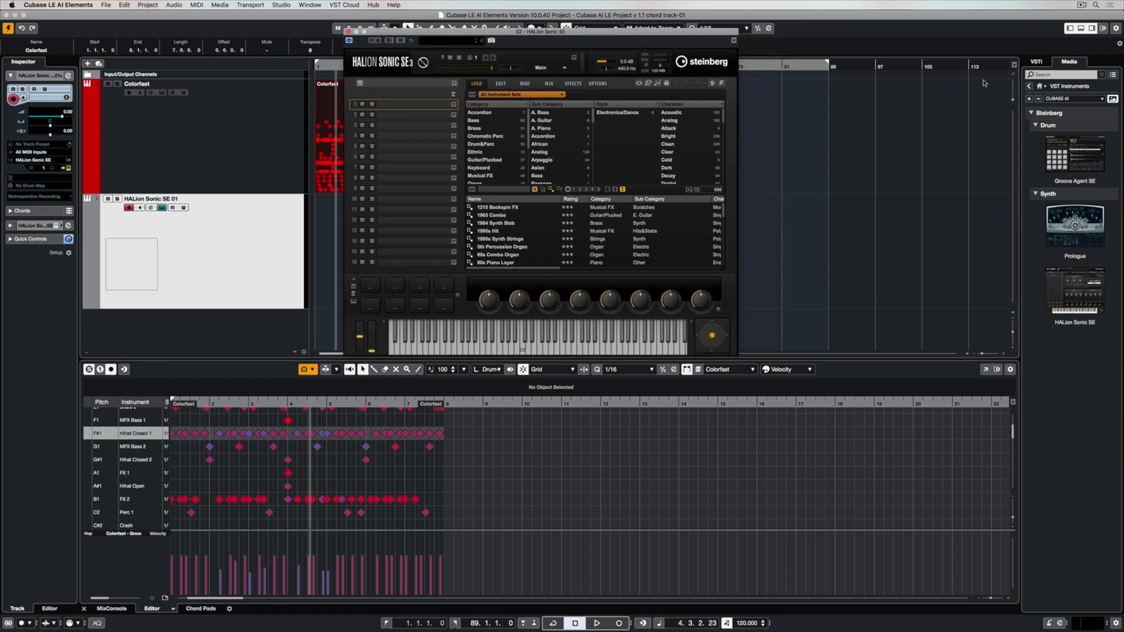
pyautogui.click(1036, 60)
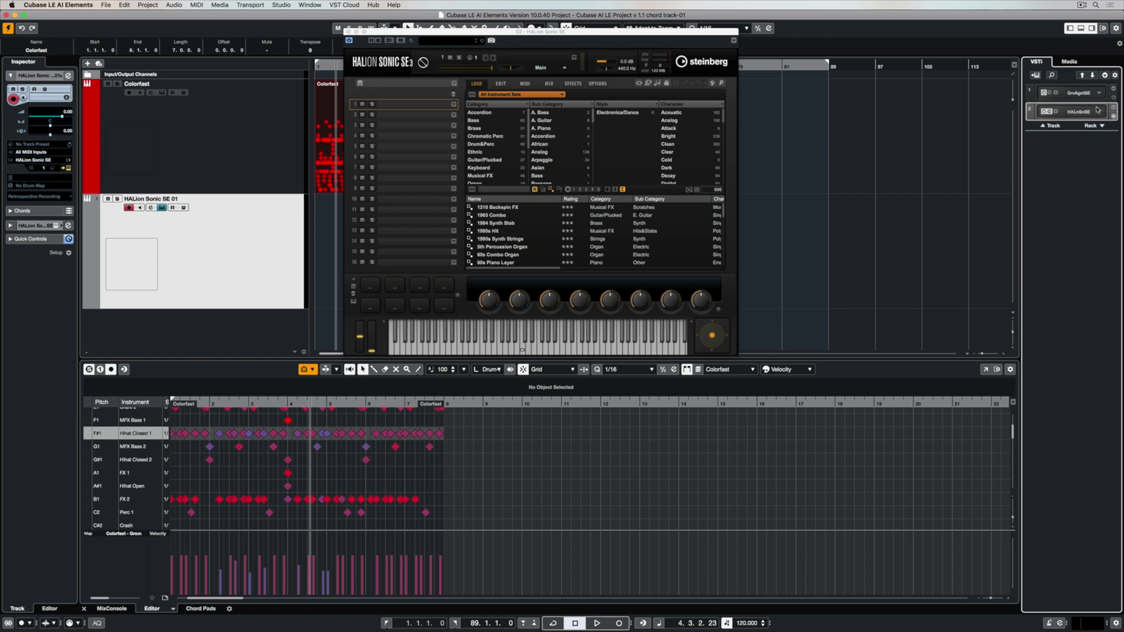
pyautogui.click(1049, 111)
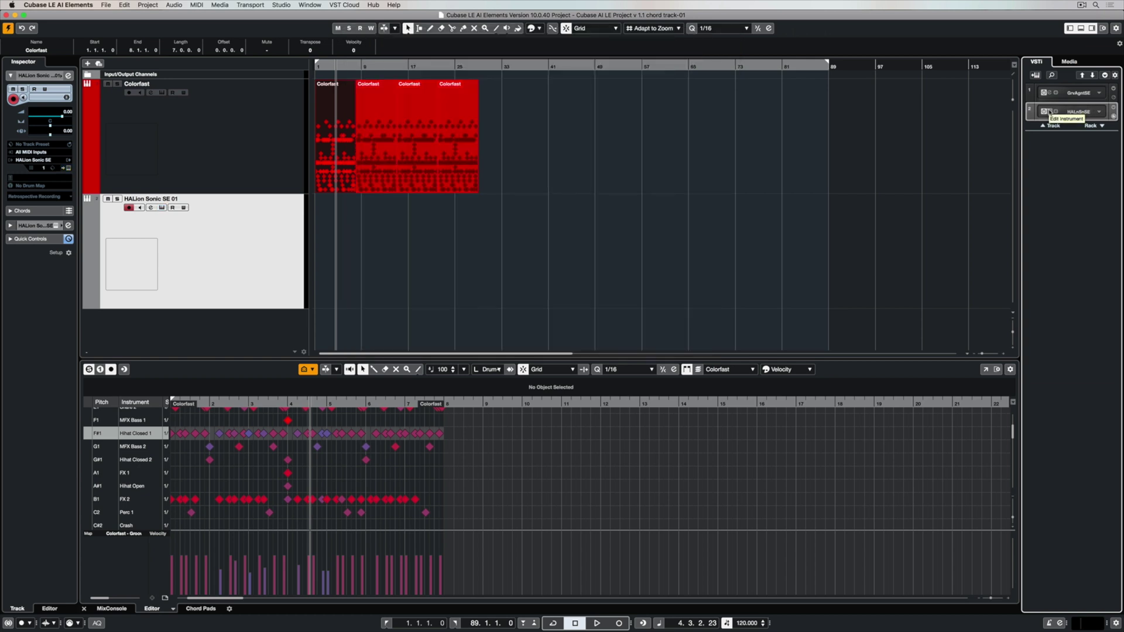
pyautogui.click(1049, 112)
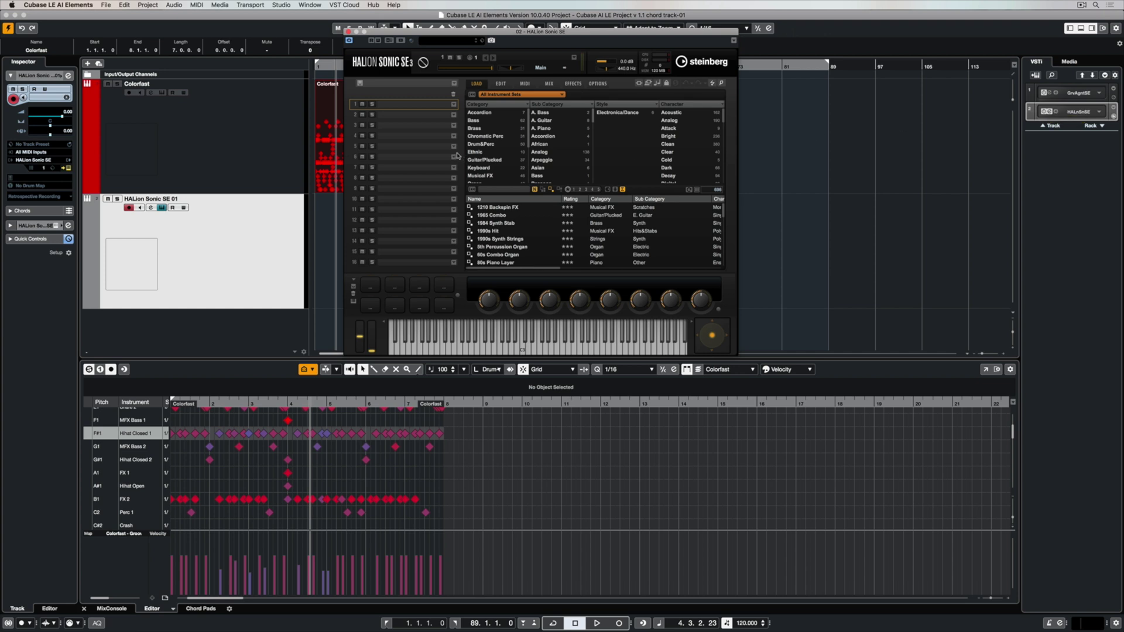
pyautogui.click(523, 95)
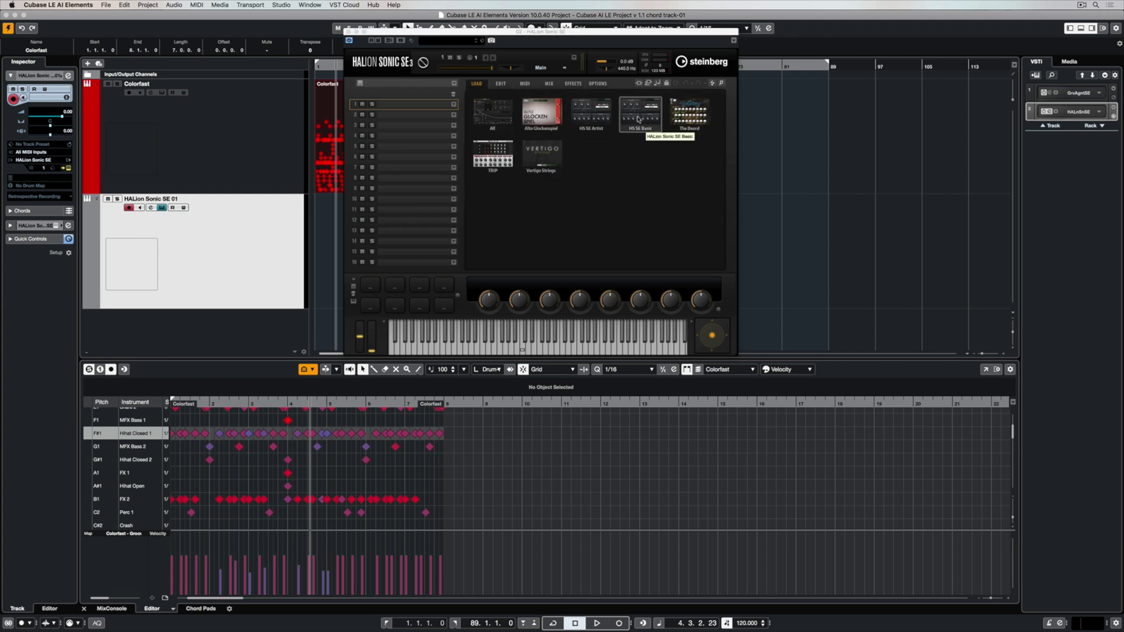
pyautogui.click(484, 84)
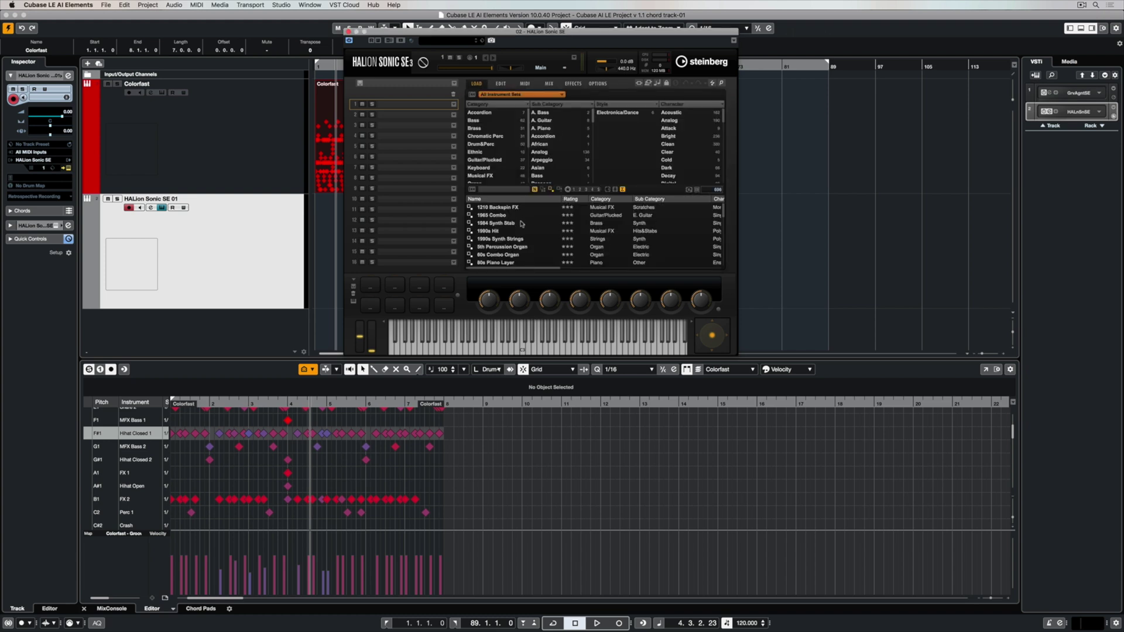
# Find Poly Blip in the filtered preset list and load it to hear its sound.
pyautogui.scroll(-15, 521, 225)
pyautogui.scroll(-20, 521, 224)
pyautogui.scroll(5, 521, 224)
pyautogui.scroll(5, 521, 225)
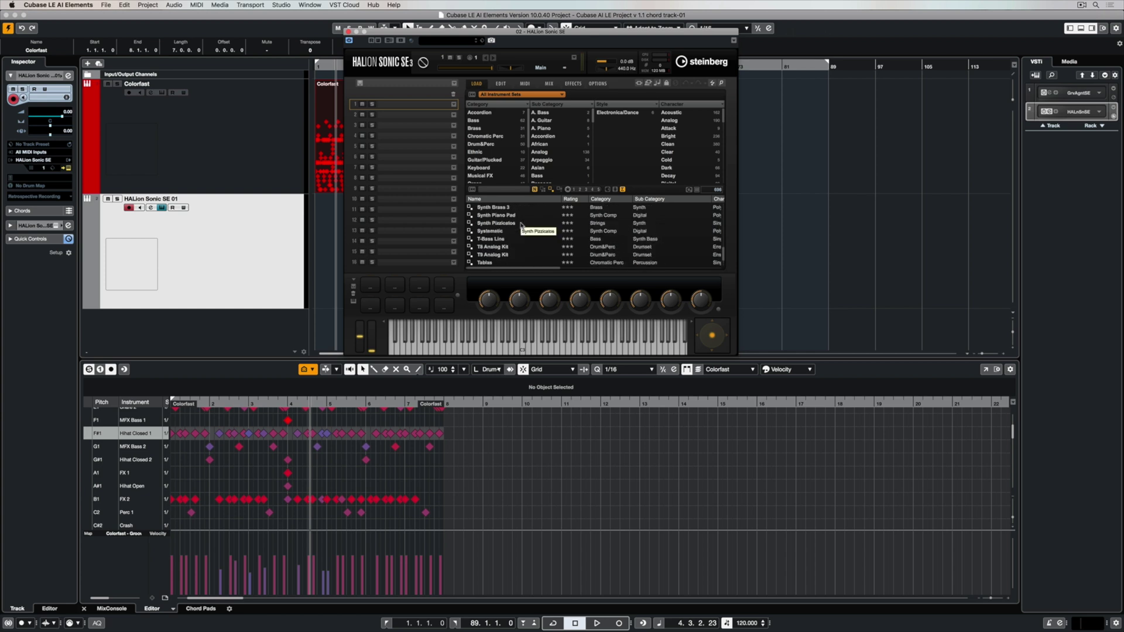
pyautogui.scroll(4, 521, 226)
pyautogui.scroll(5, 521, 226)
pyautogui.scroll(3, 521, 226)
pyautogui.click(491, 240)
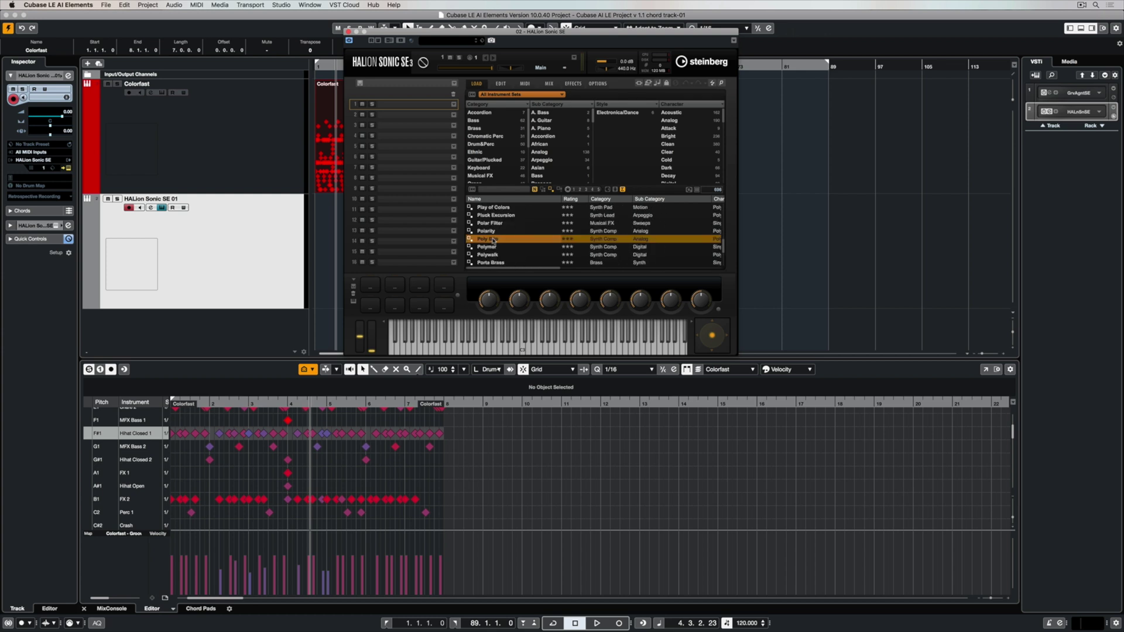
pyautogui.click(515, 336)
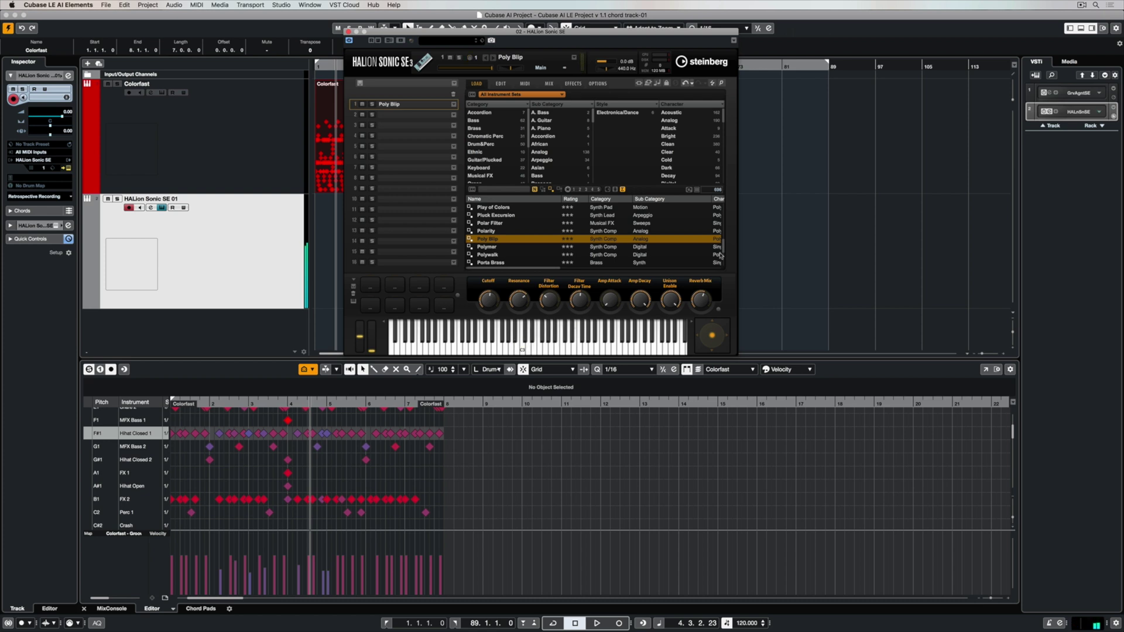
# Browse HALion Sonic SE's HS SE Library in the Media tab and audition R&B Lead and Vintage Strings.
pyautogui.click(1069, 62)
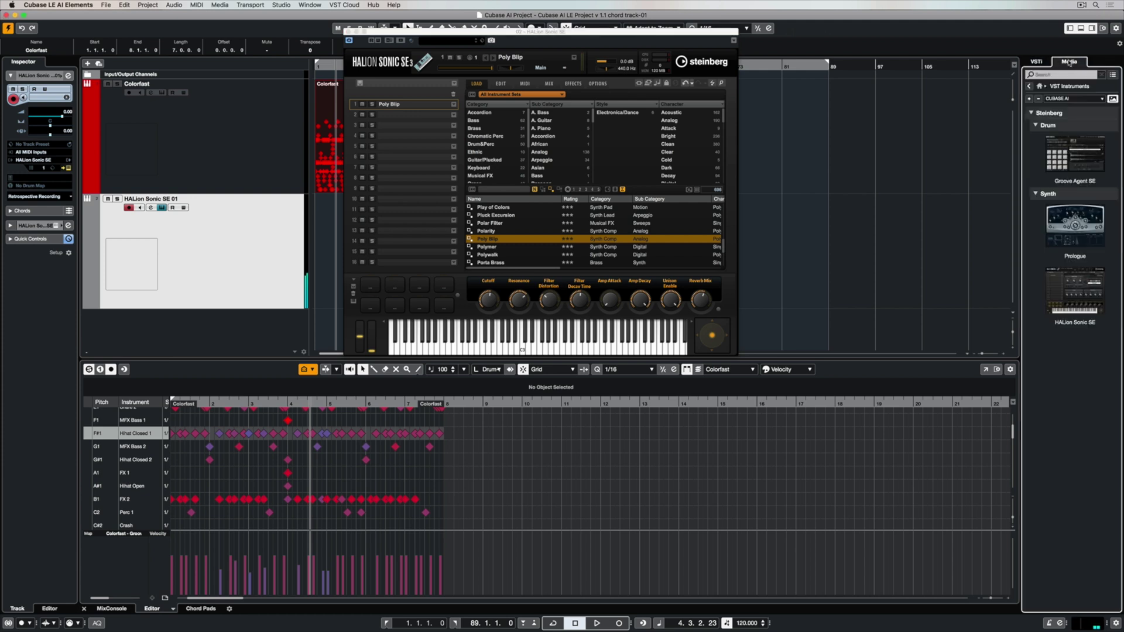
pyautogui.doubleClick(1076, 299)
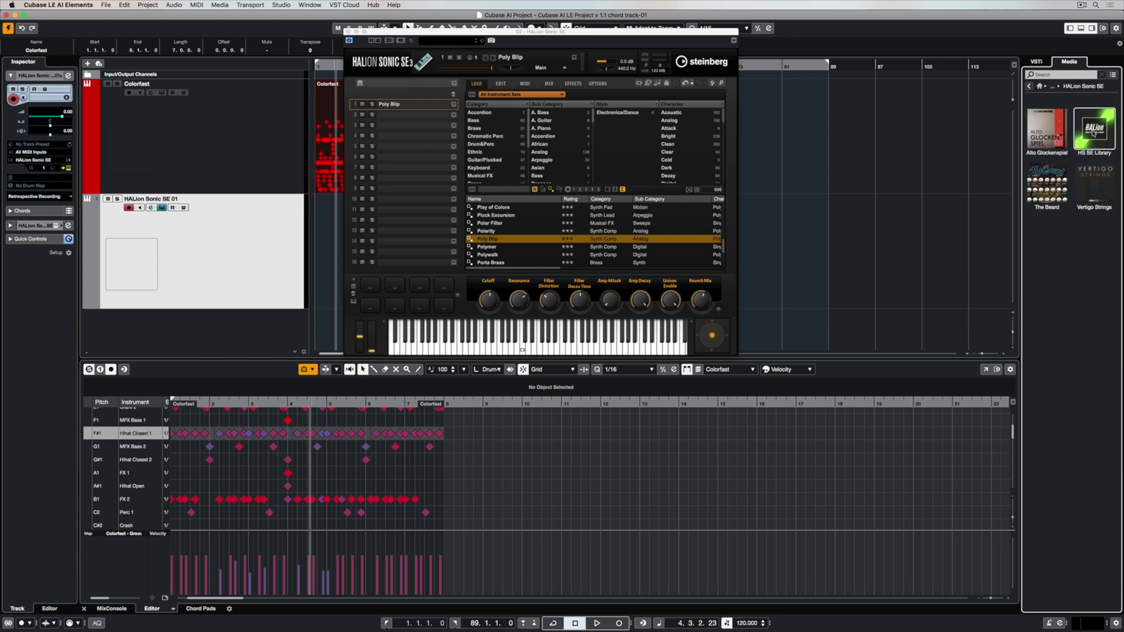
pyautogui.doubleClick(1093, 134)
pyautogui.scroll(-15, 1066, 377)
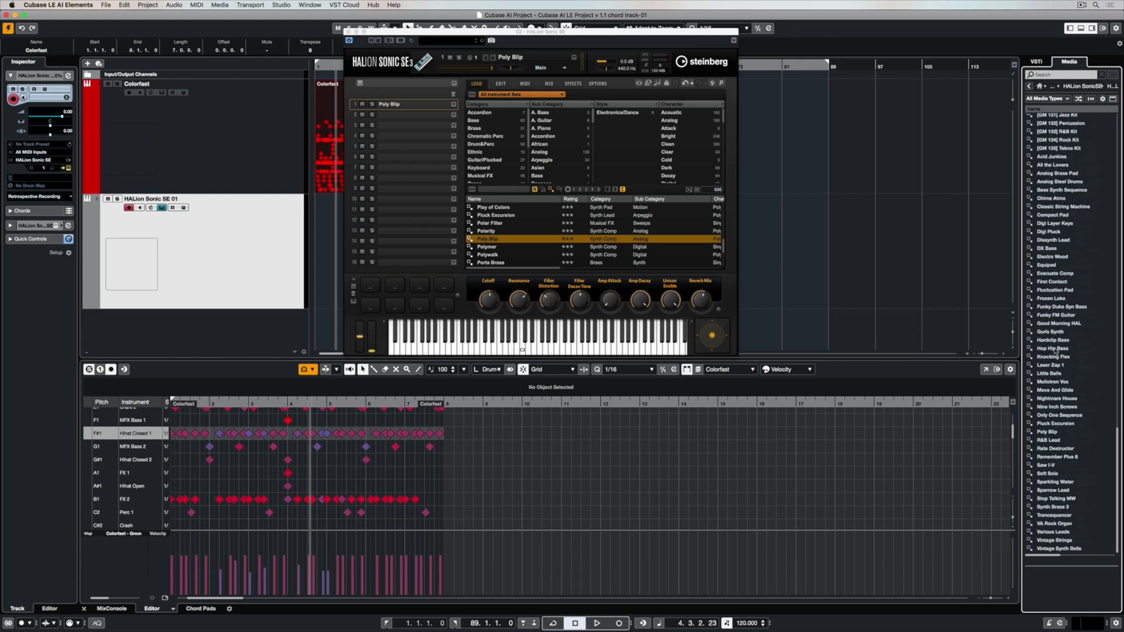
pyautogui.click(1050, 444)
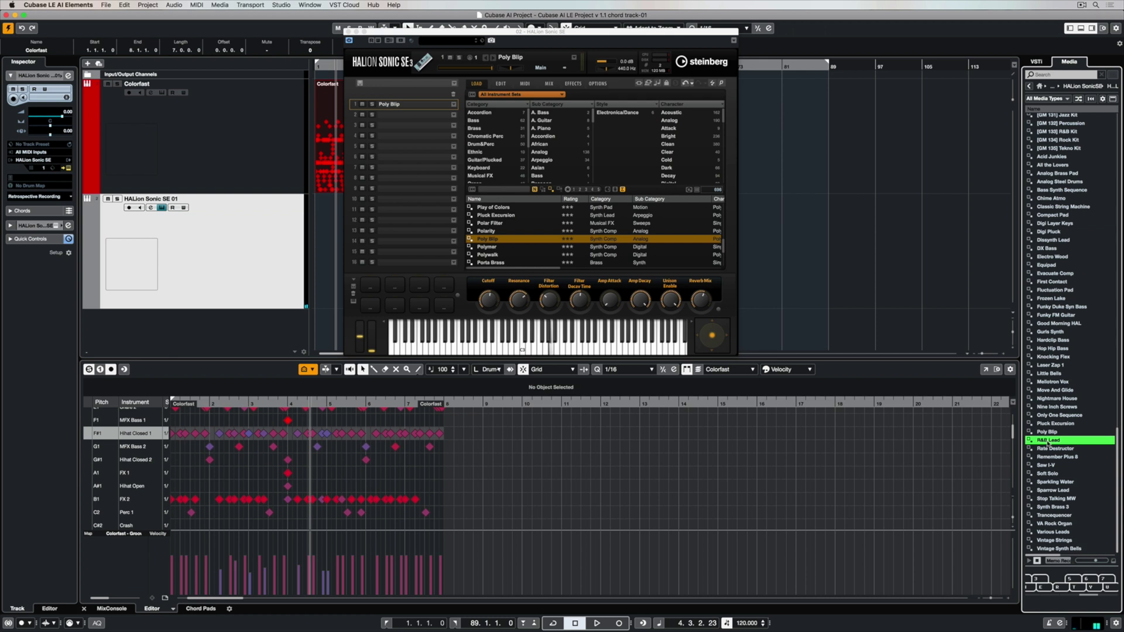
pyautogui.click(1064, 541)
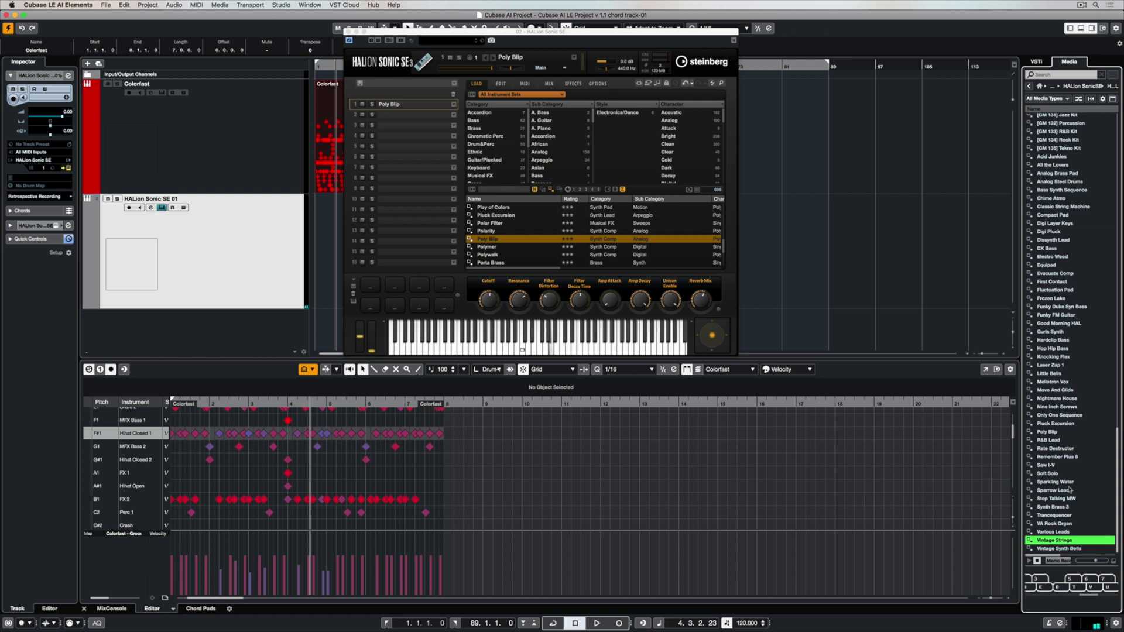
# Close the HALion editor, play the drums from the start, then start recording chords.
pyautogui.click(1036, 61)
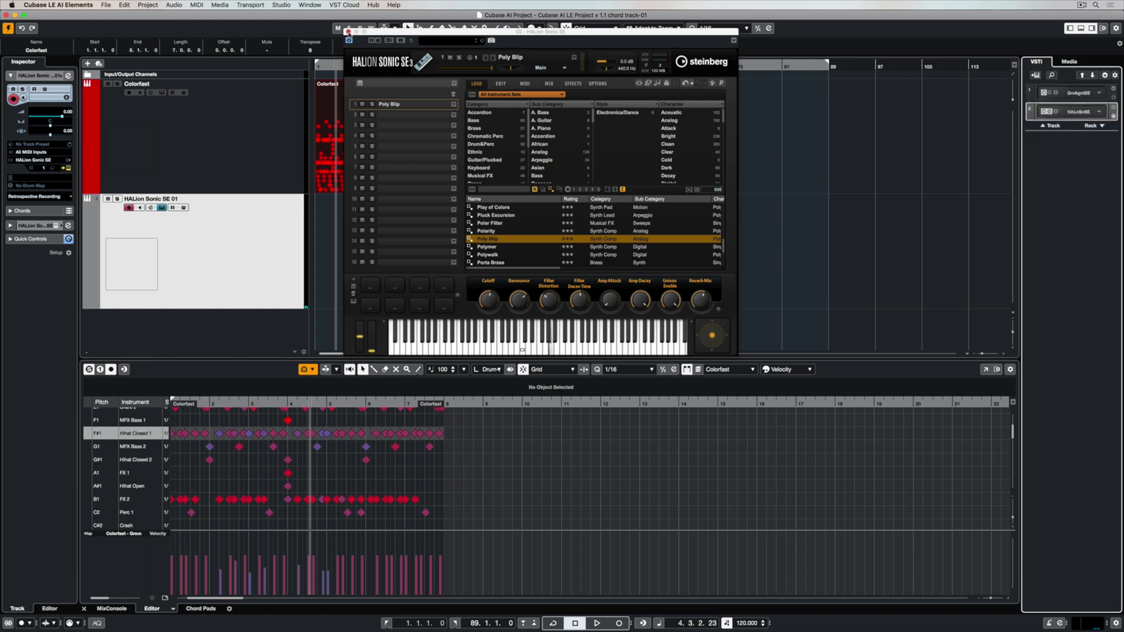
pyautogui.click(348, 31)
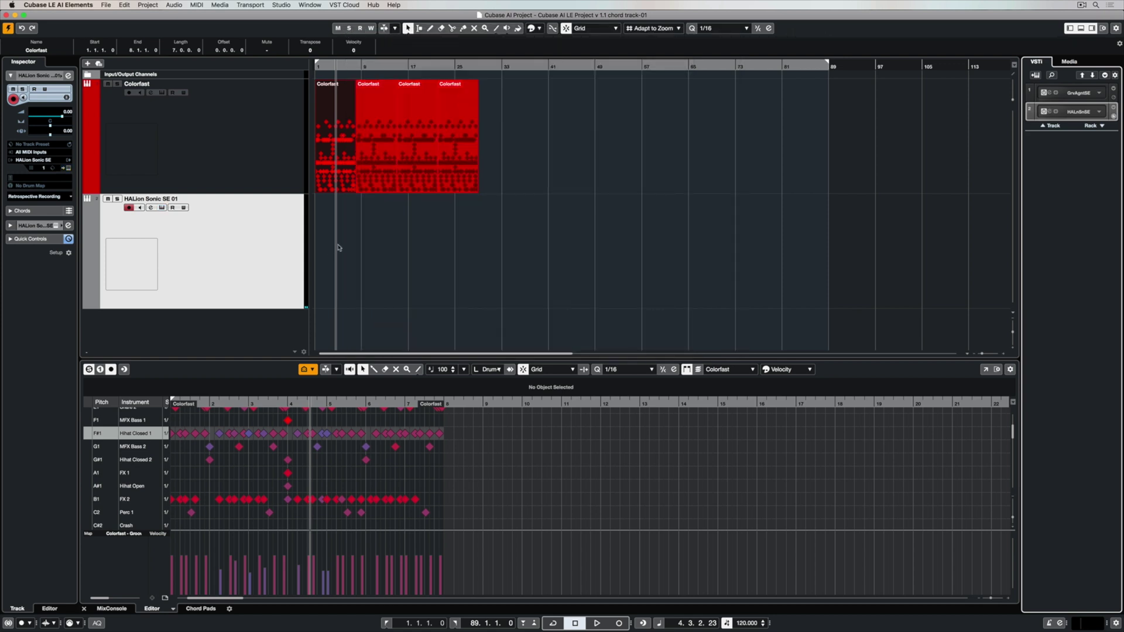
pyautogui.press('Home')
pyautogui.press('h')
pyautogui.press('h')
pyautogui.press('space')
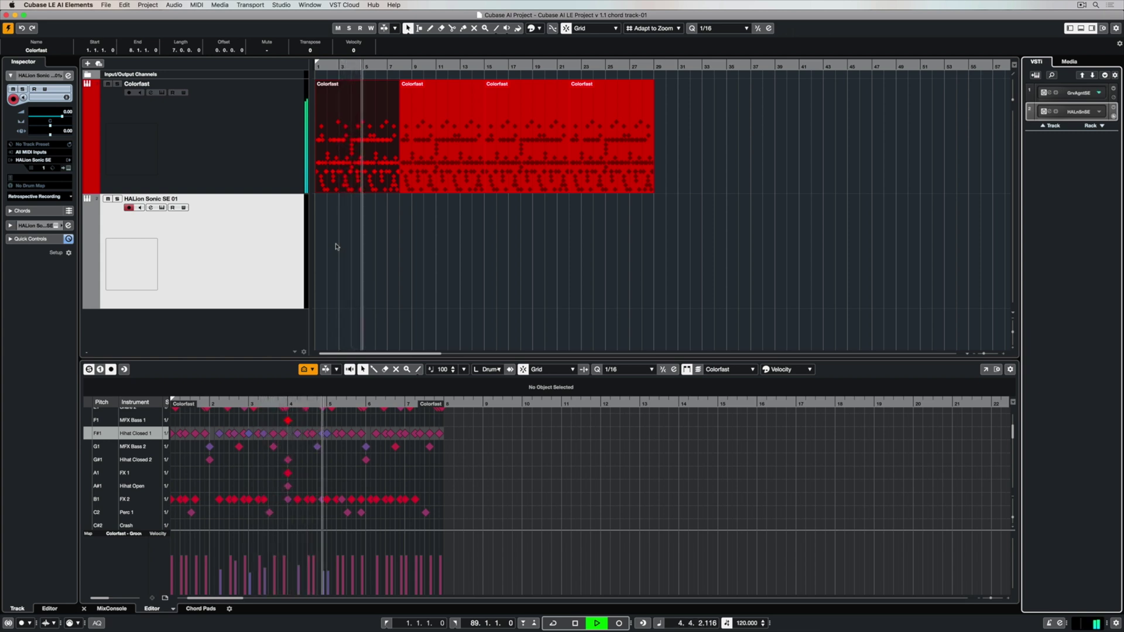
pyautogui.press('space')
pyautogui.press('KP_Multiply')
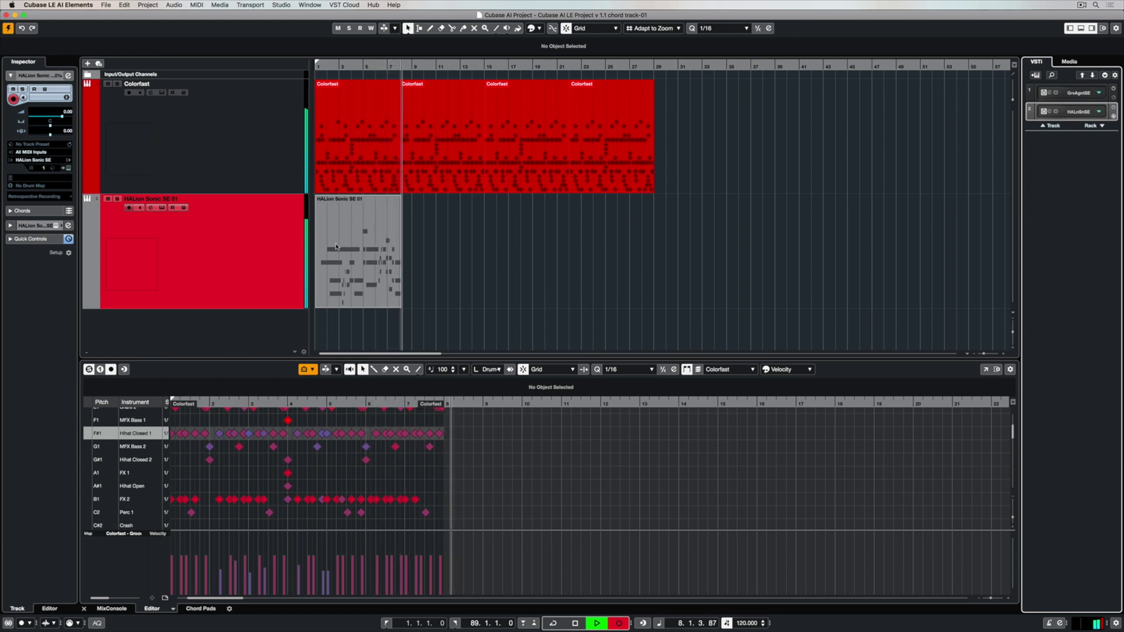
# Stop recording and open the HALion Sonic SE 01 chord part in the lower-zone Key Editor.
pyautogui.press('space')
pyautogui.hscroll(3, 338, 245)
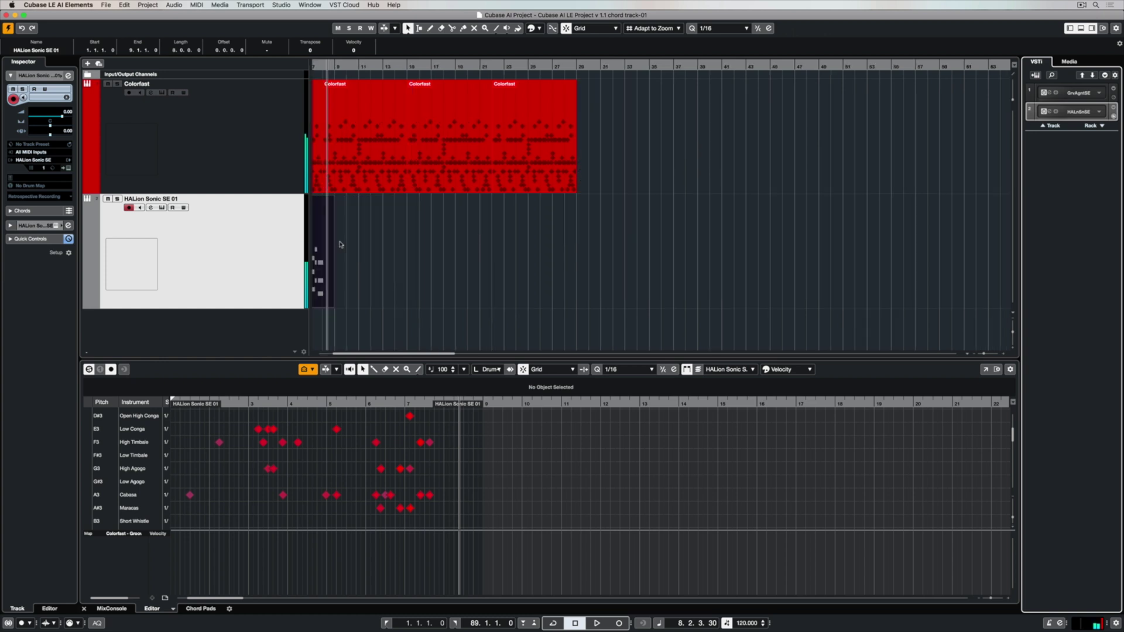
pyautogui.doubleClick(325, 241)
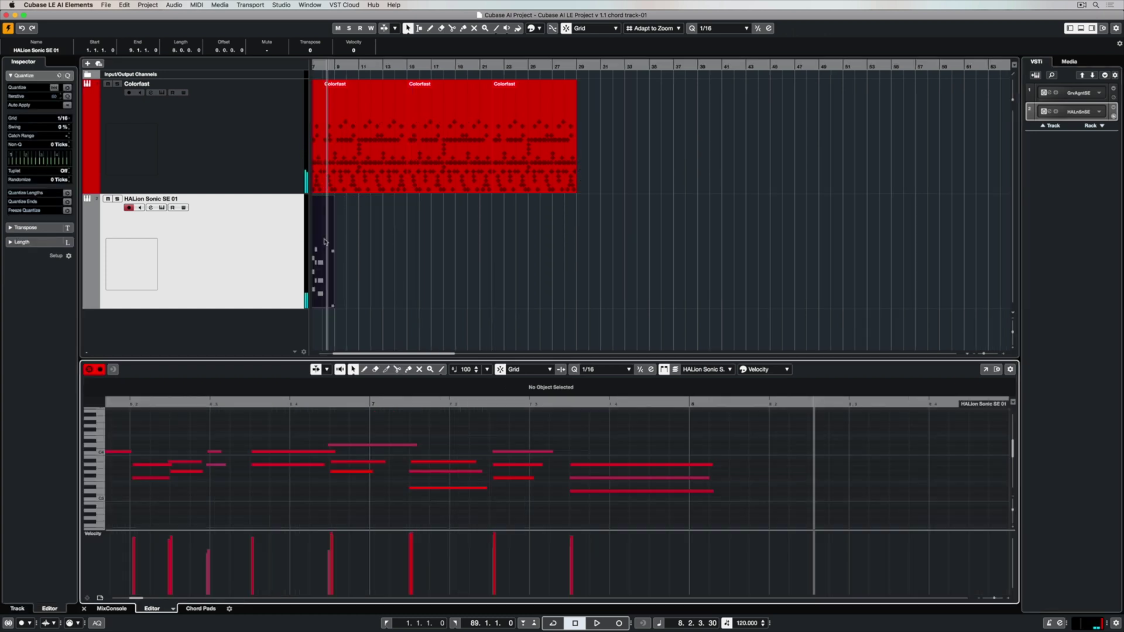
pyautogui.hscroll(-6, 296, 515)
pyautogui.hscroll(-10, 297, 515)
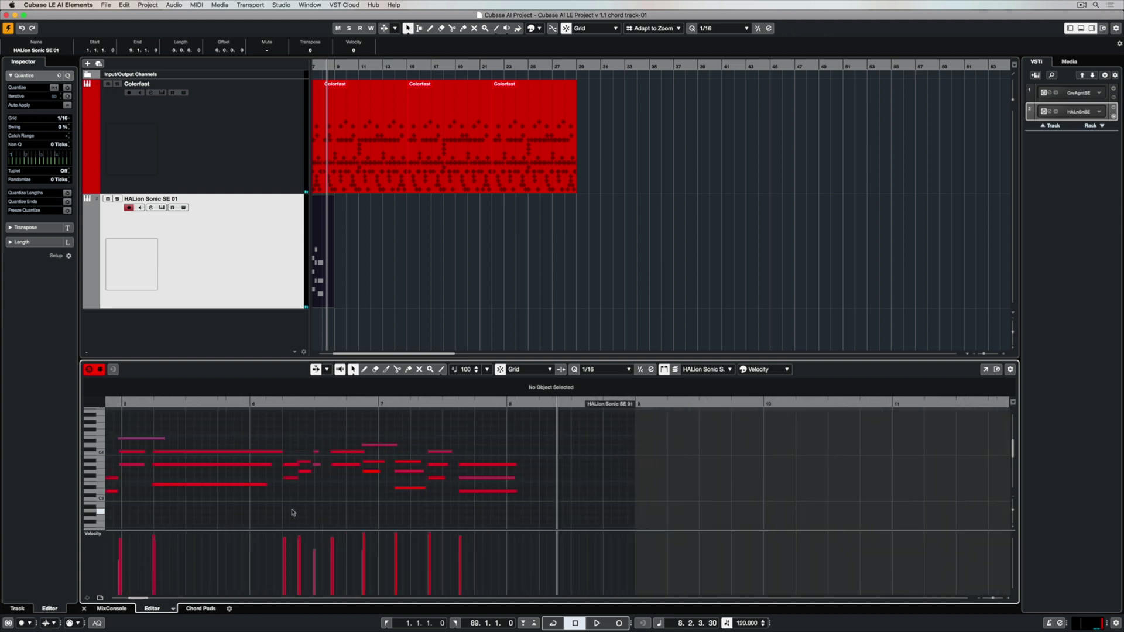
pyautogui.hscroll(4, 287, 508)
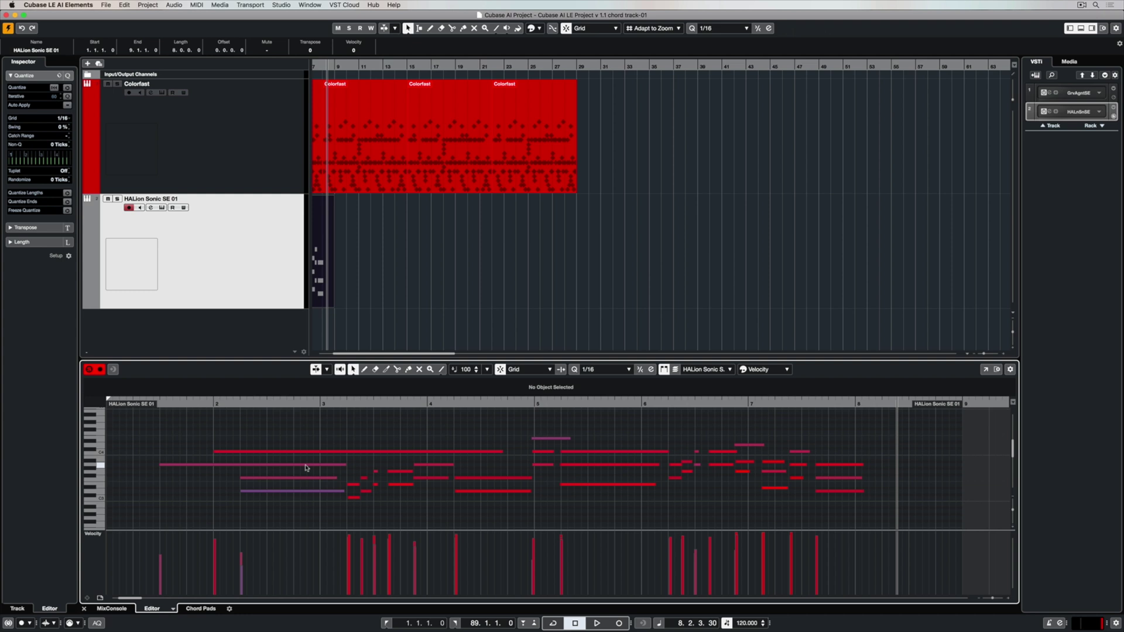
# Set the quantize value to 1/4 and move the playhead to bar 37.
pyautogui.click(316, 236)
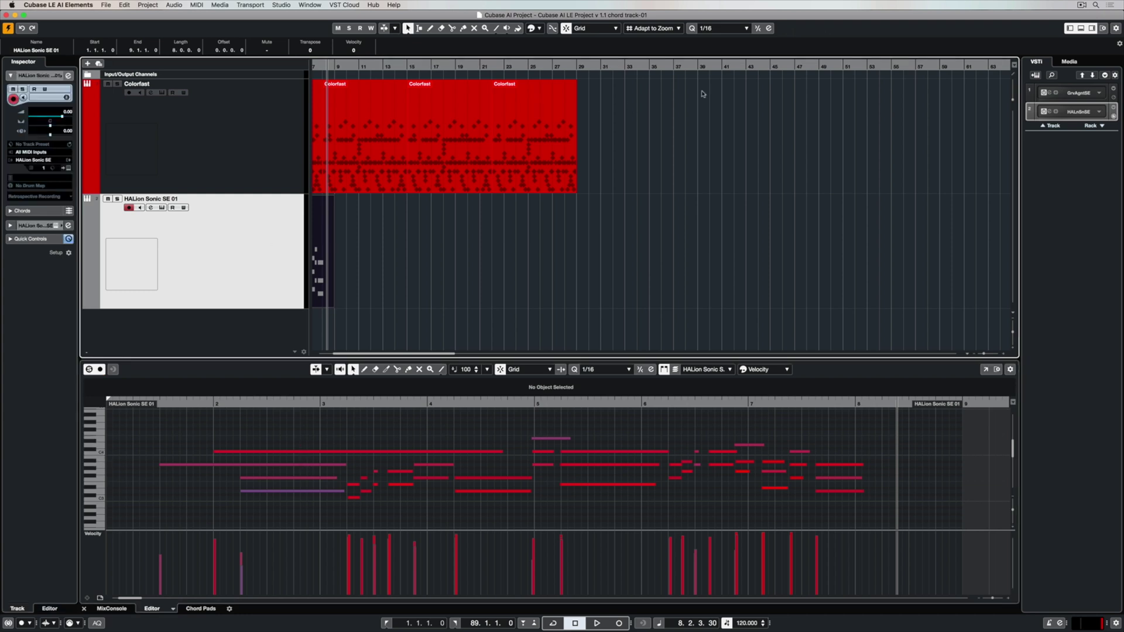
pyautogui.click(720, 30)
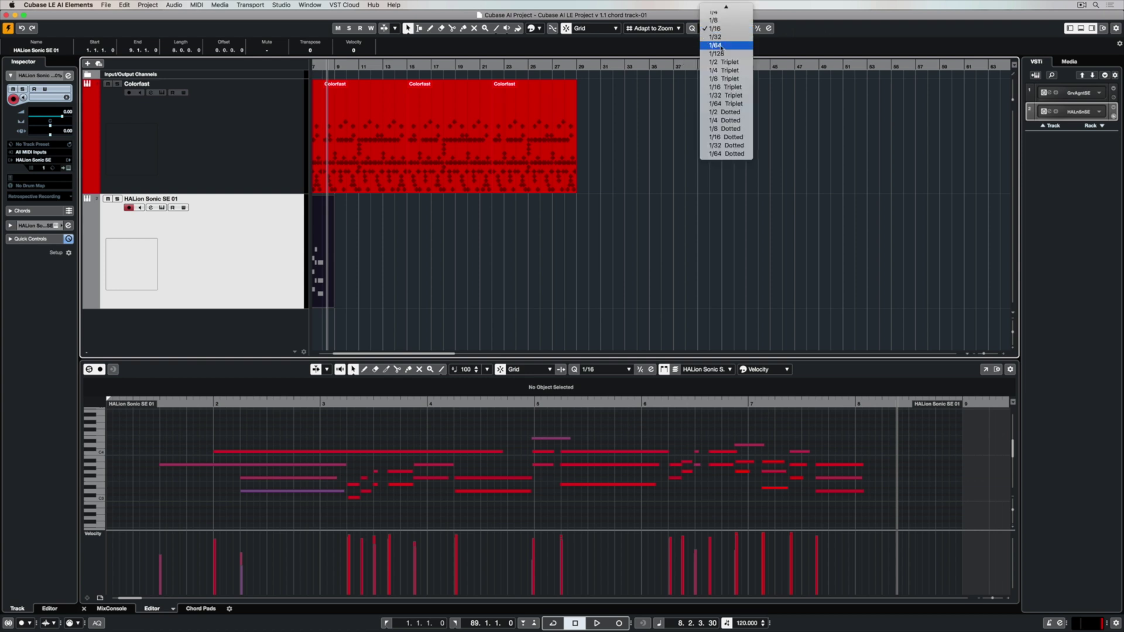
pyautogui.scroll(1, 718, 48)
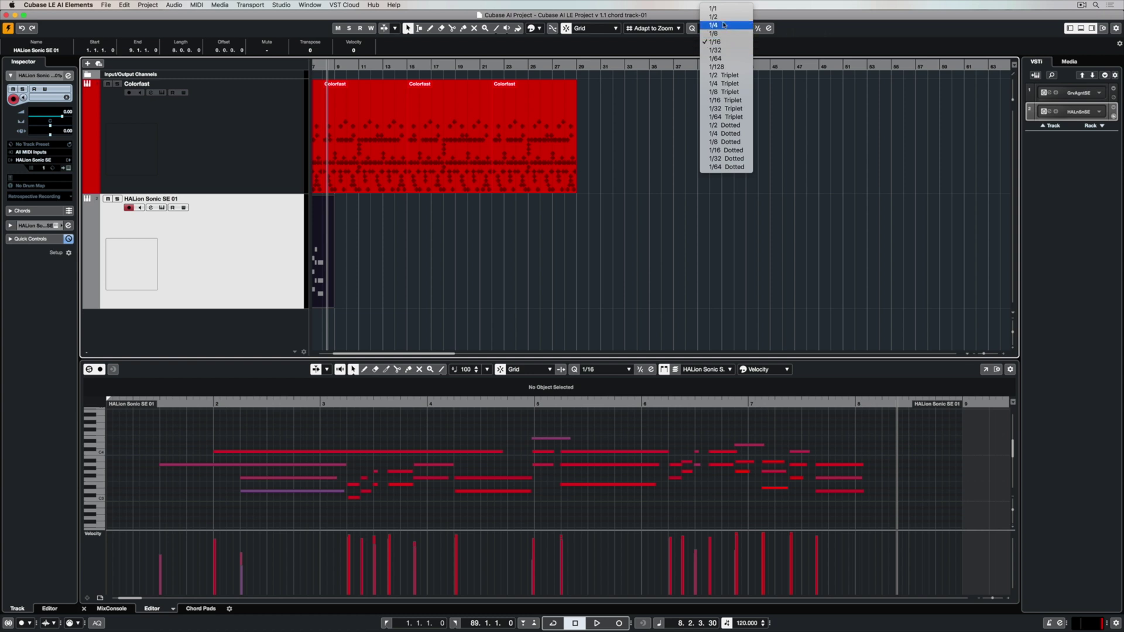
pyautogui.click(724, 25)
pyautogui.click(675, 66)
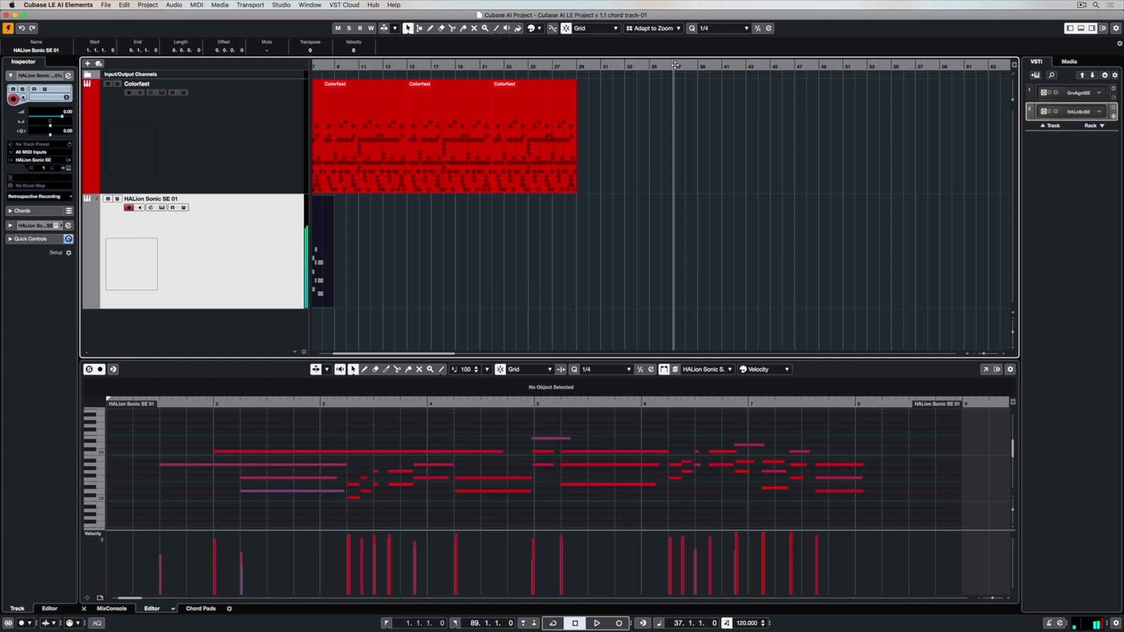
# Quantize the chord notes to a 1/16 grid and play back the part.
pyautogui.click(726, 30)
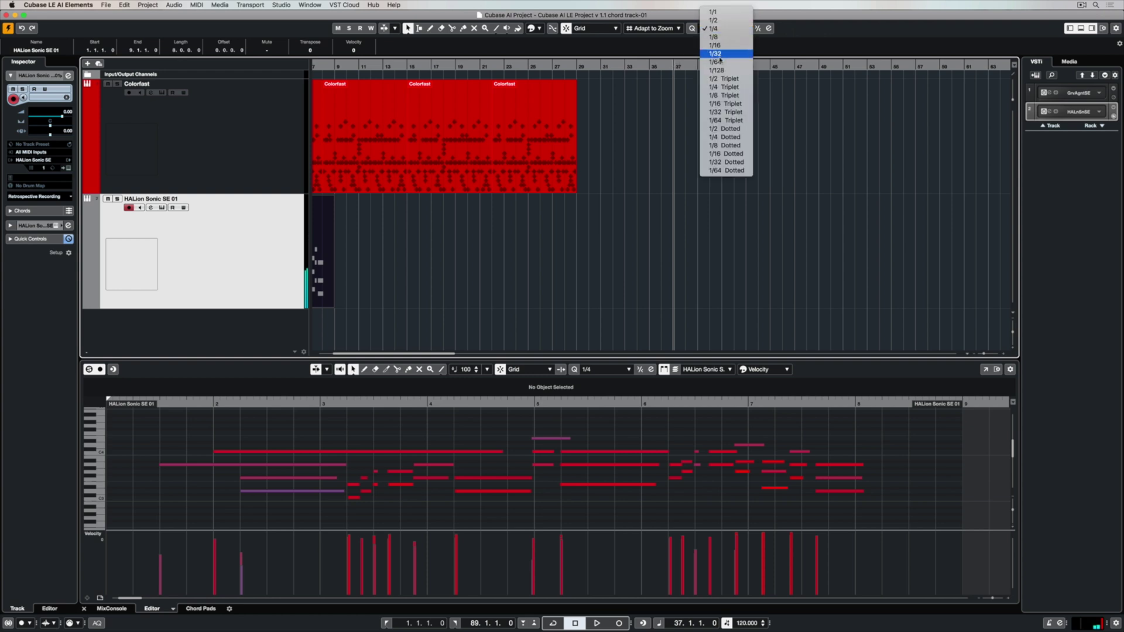
pyautogui.click(720, 45)
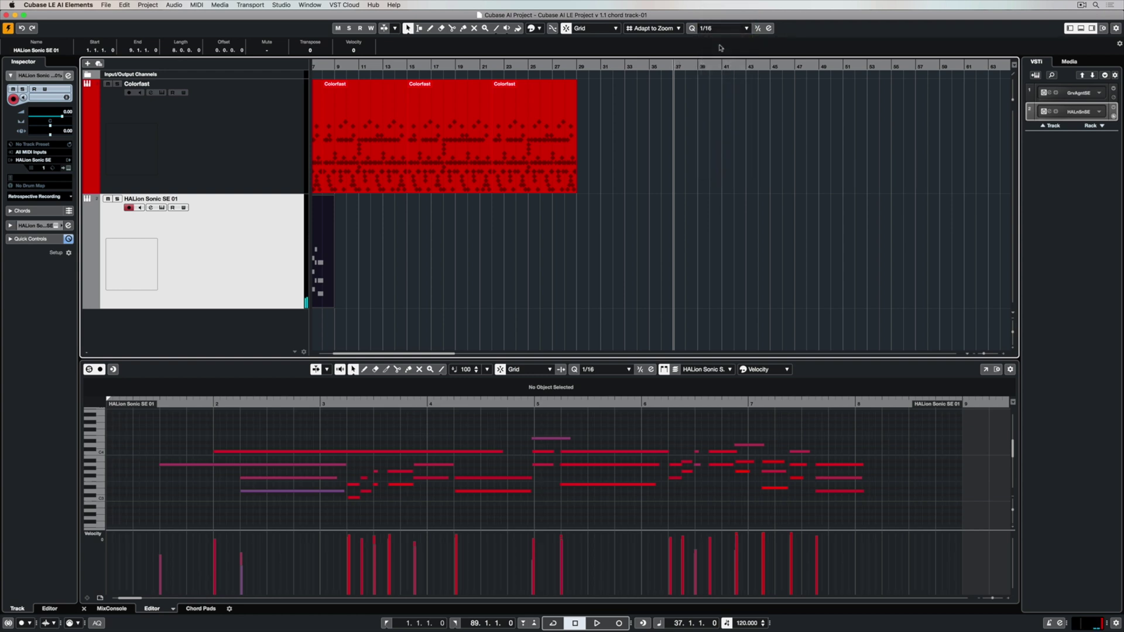
pyautogui.click(769, 29)
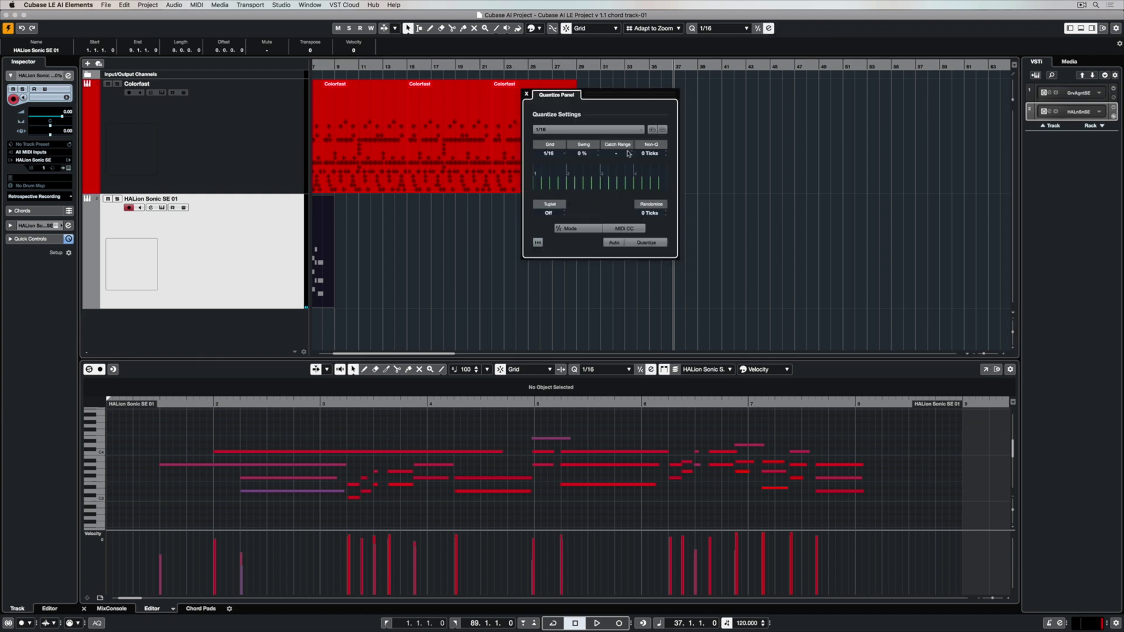
pyautogui.click(527, 94)
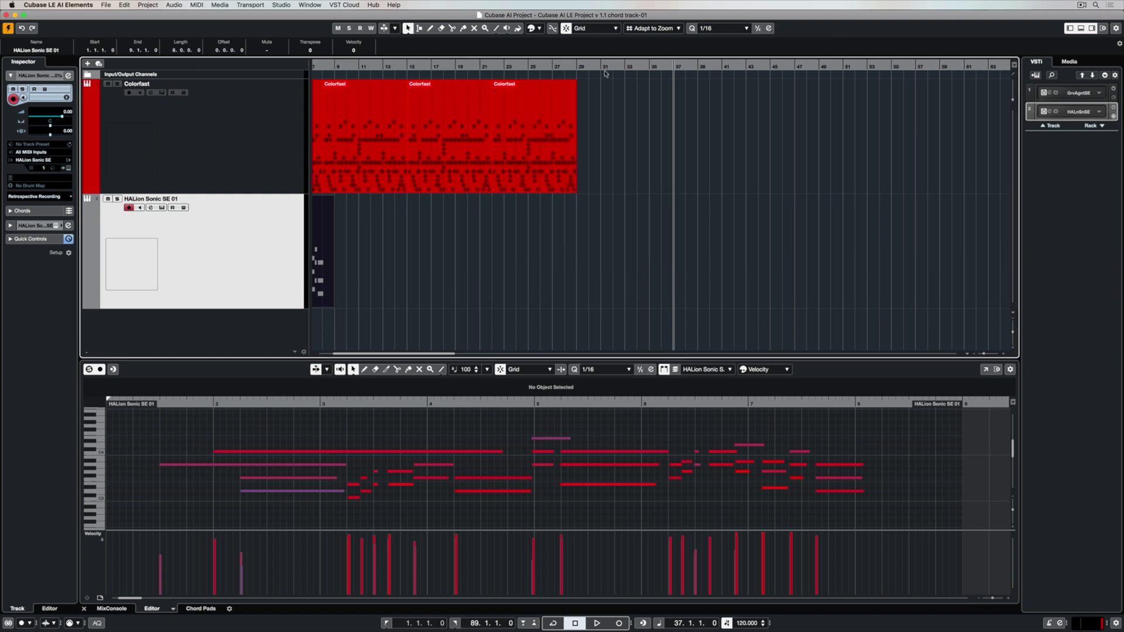
pyautogui.click(692, 28)
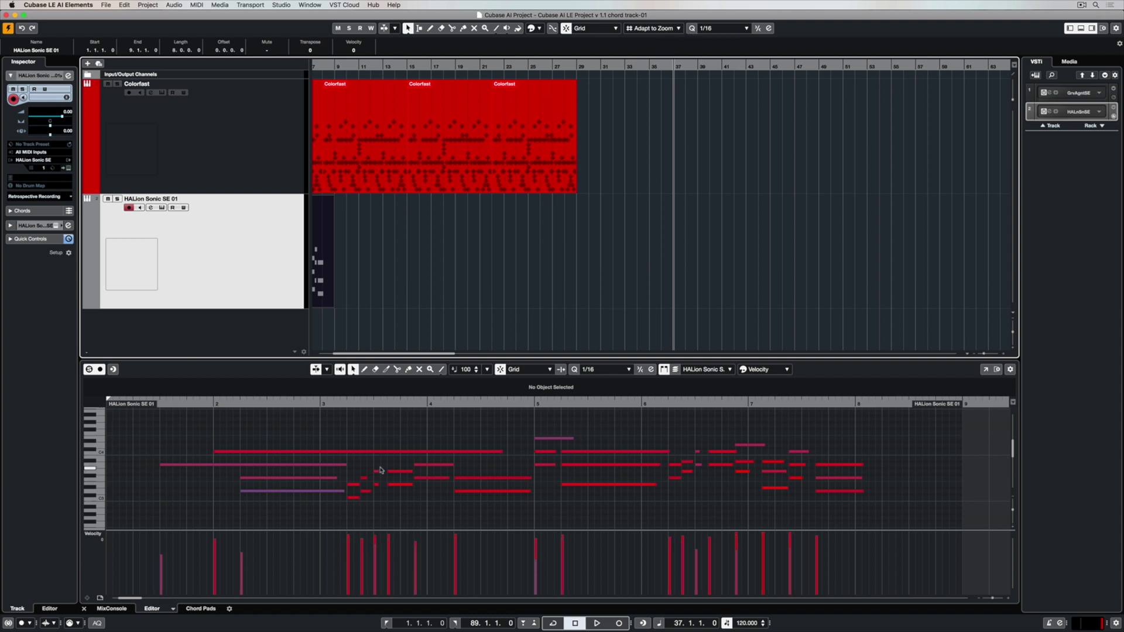
pyautogui.press('space')
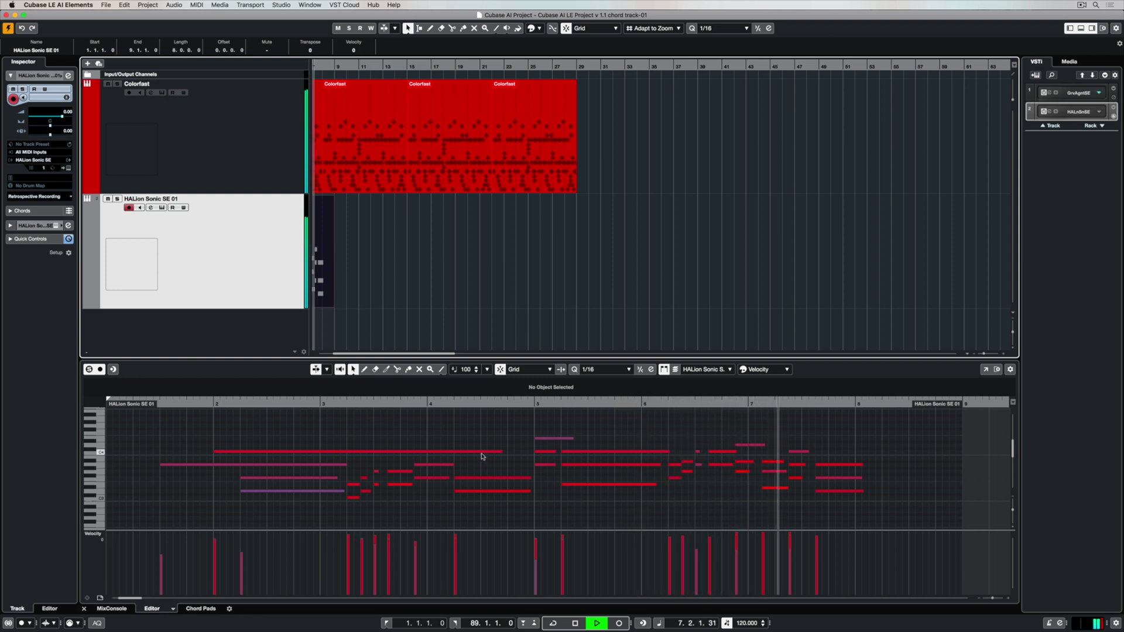
# Stop playback and select the short bar-5 note and the long C4 note.
pyautogui.press('space')
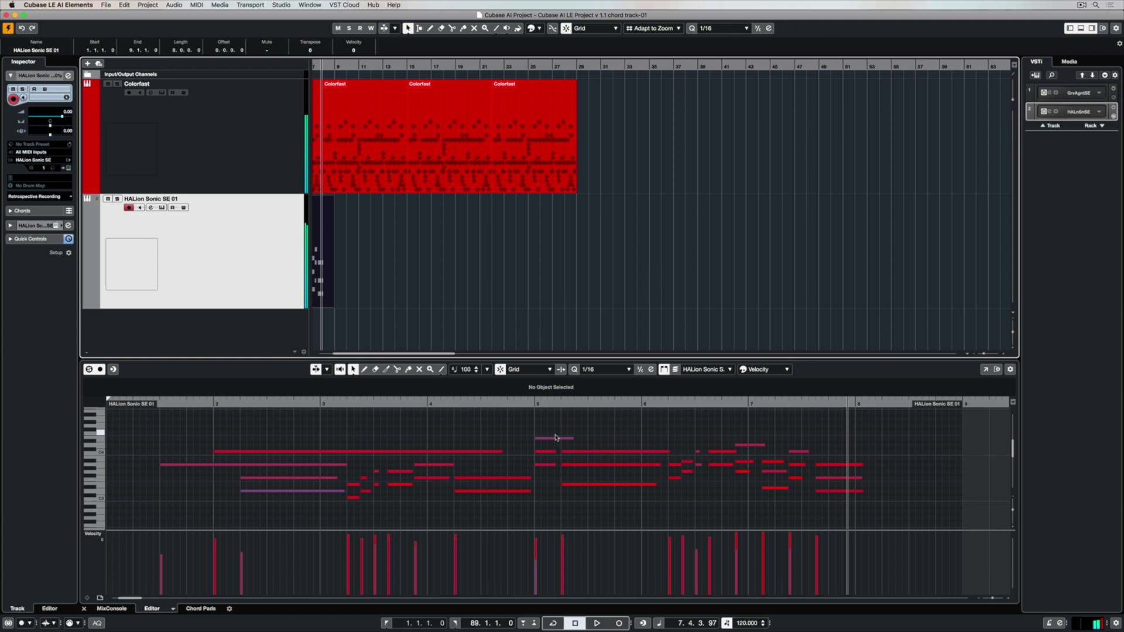
pyautogui.click(551, 440)
pyautogui.moveTo(552, 439)
pyautogui.mouseDown()
pyautogui.moveTo(551, 427)
pyautogui.moveTo(551, 441)
pyautogui.mouseUp()
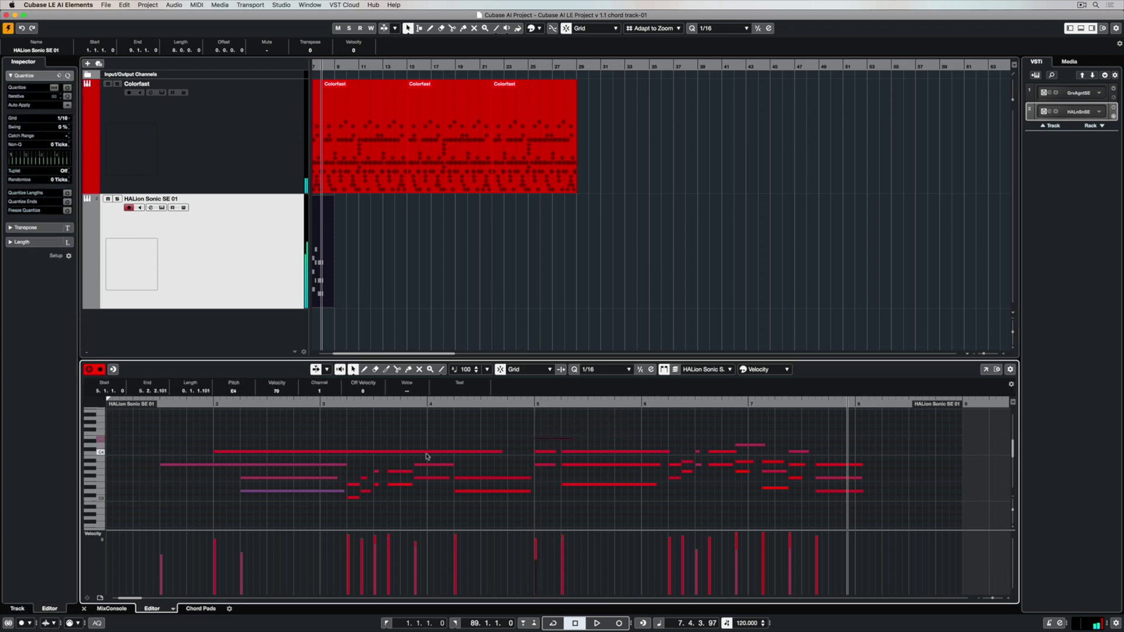
pyautogui.click(365, 454)
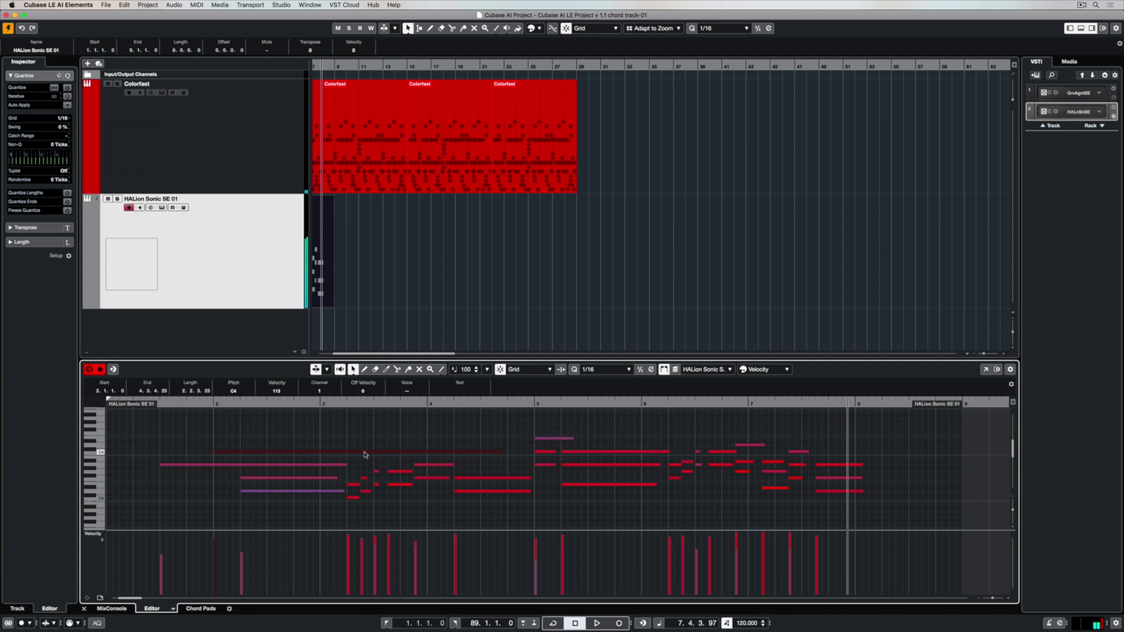
pyautogui.moveTo(365, 455); pyautogui.dragTo(369, 440)
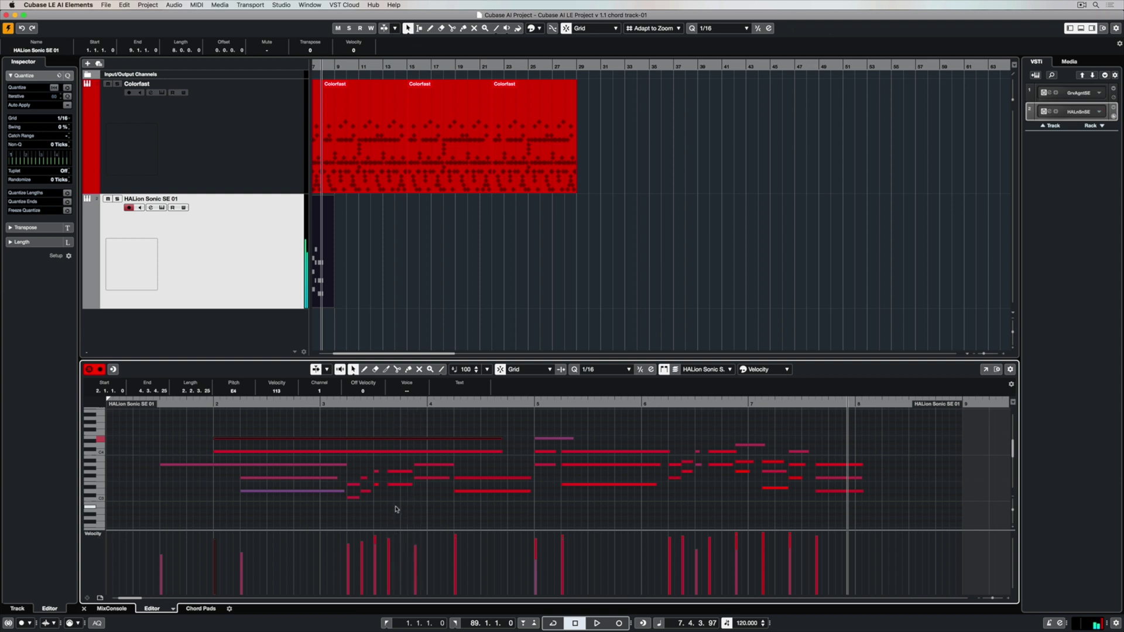
# Erase the long pink note and two short notes near bar 4 with the Erase tool.
pyautogui.click(375, 370)
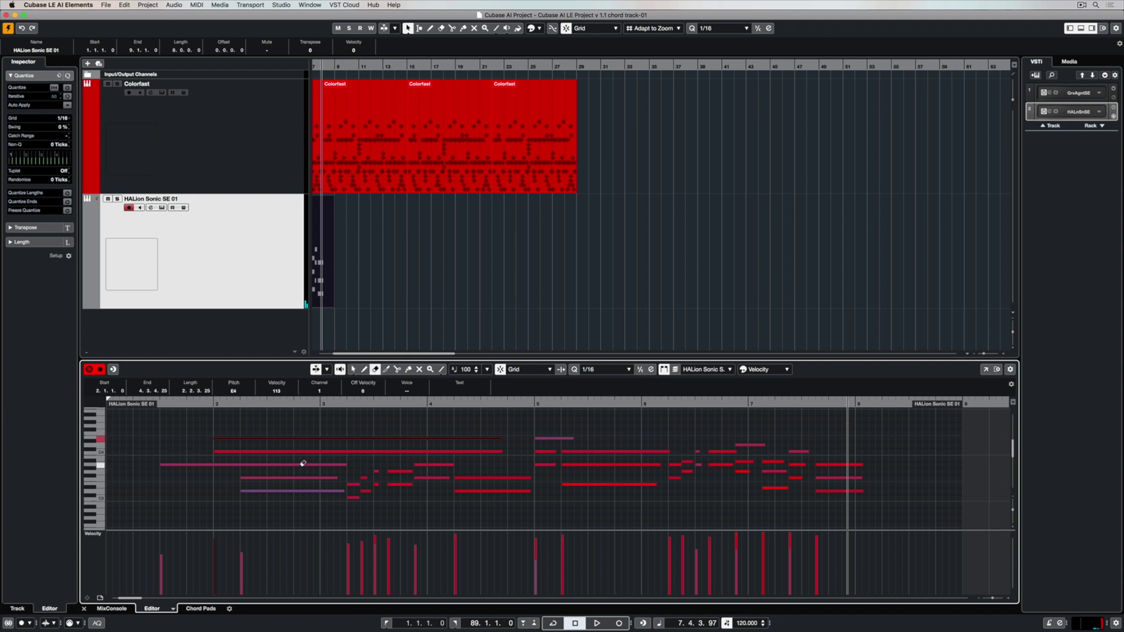
pyautogui.click(302, 465)
pyautogui.click(369, 488)
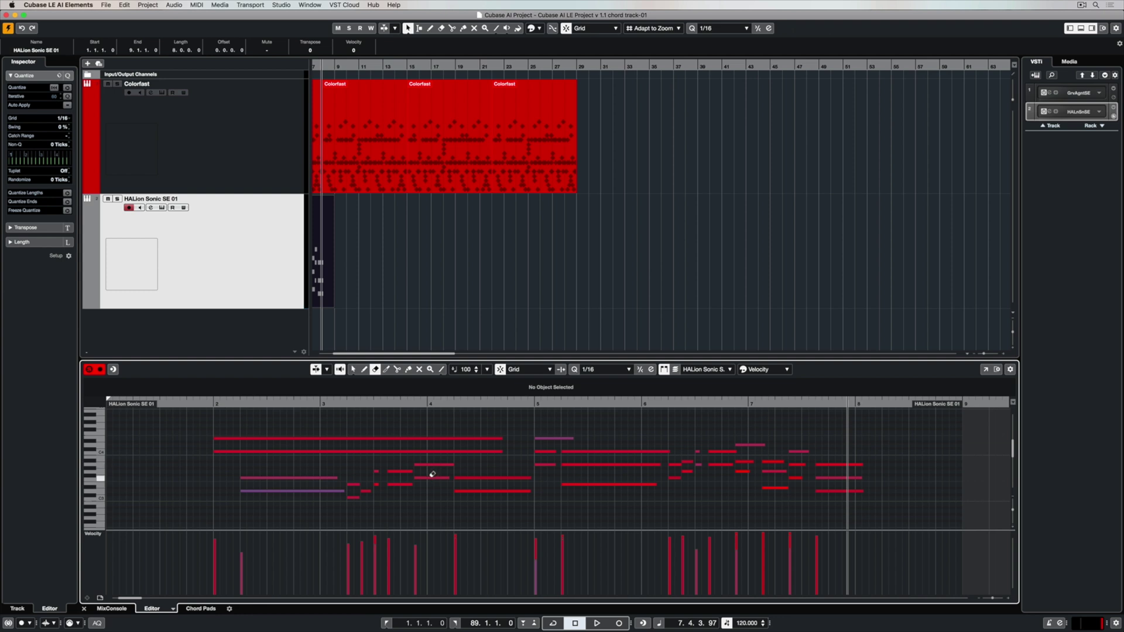
pyautogui.click(366, 490)
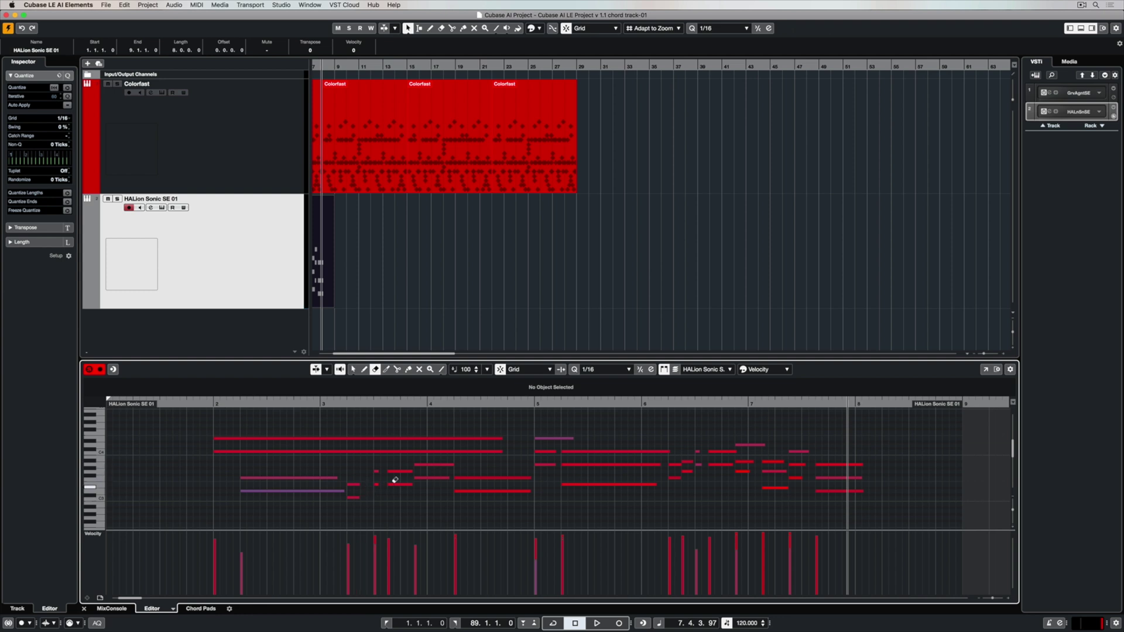
pyautogui.click(431, 477)
pyautogui.scroll(-3, 432, 475)
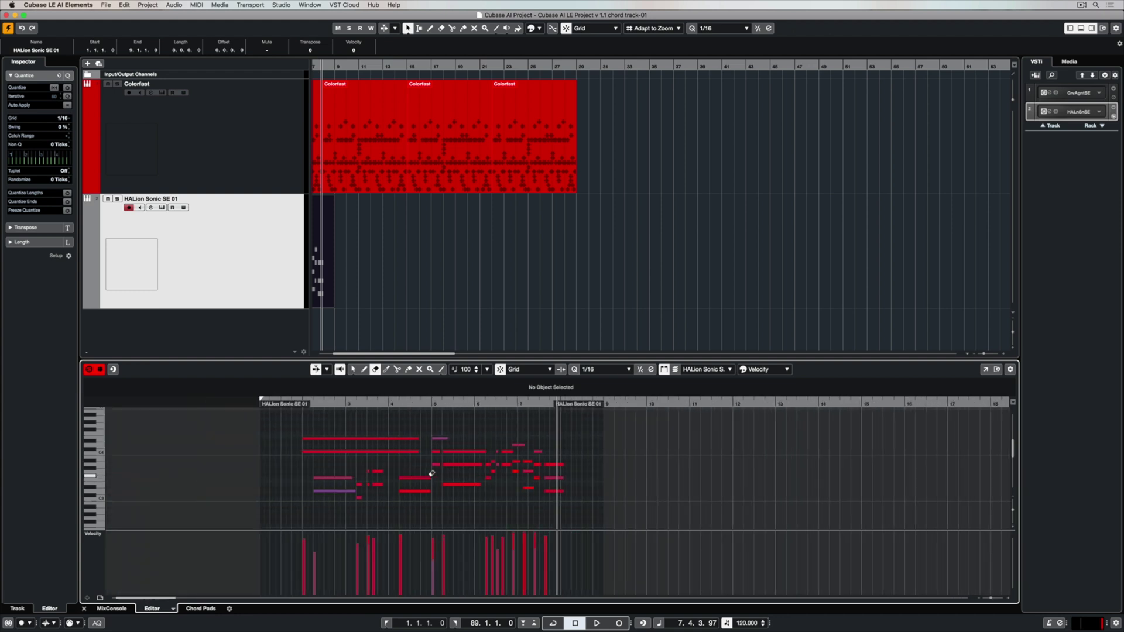
# In a separate Key Editor window, shorten the bar-5 C4 note and draw a new C5 note.
pyautogui.press('h')
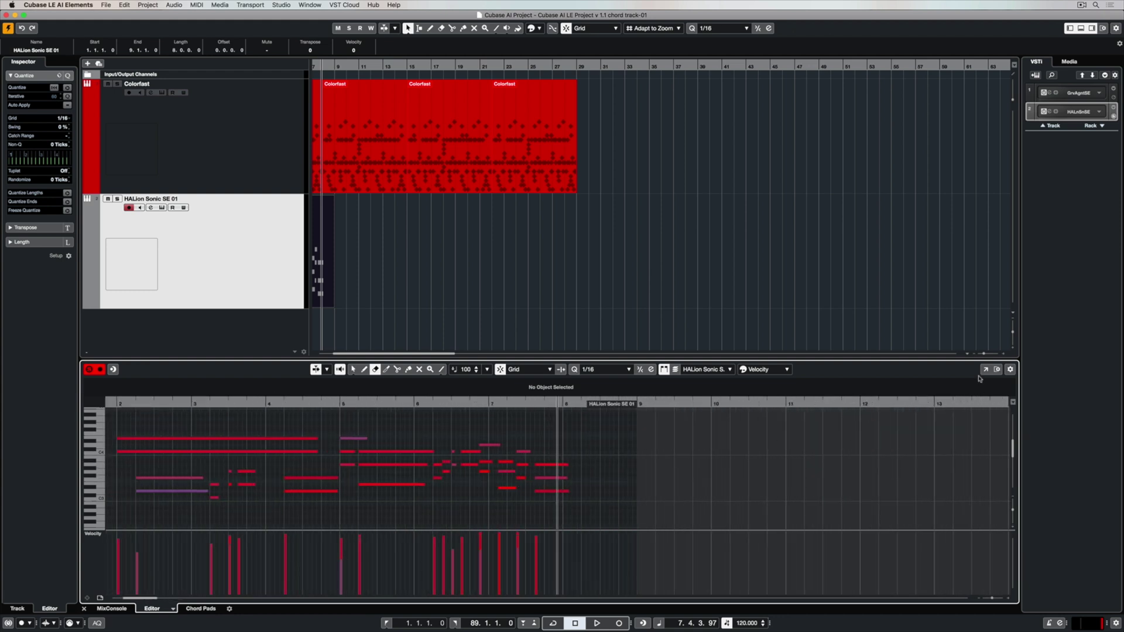
pyautogui.click(985, 370)
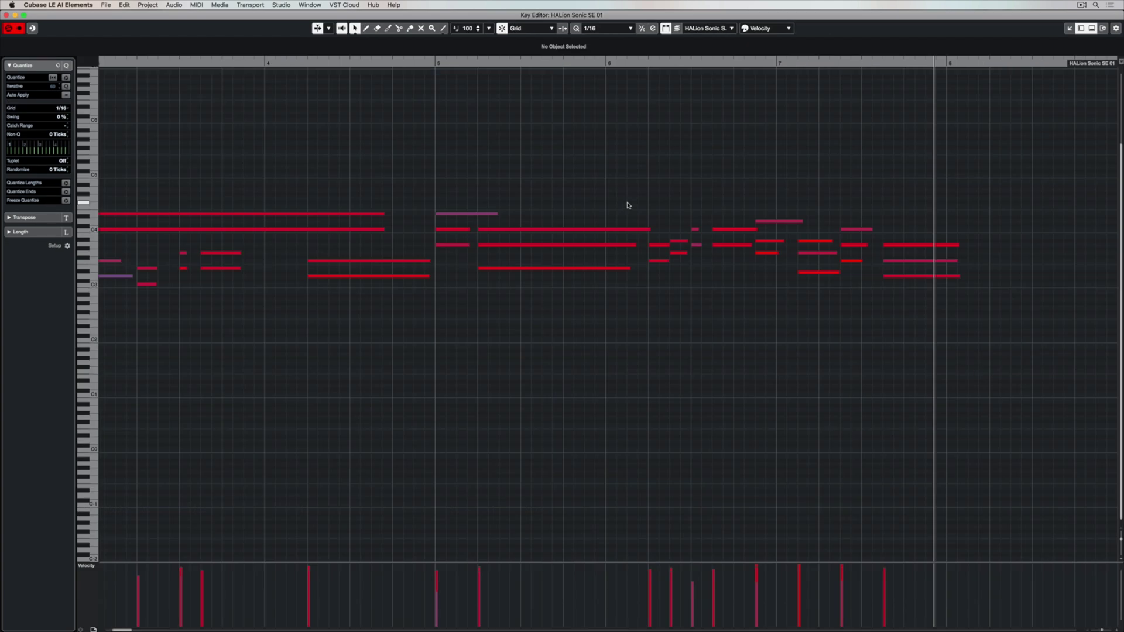
pyautogui.moveTo(649, 229); pyautogui.dragTo(636, 230)
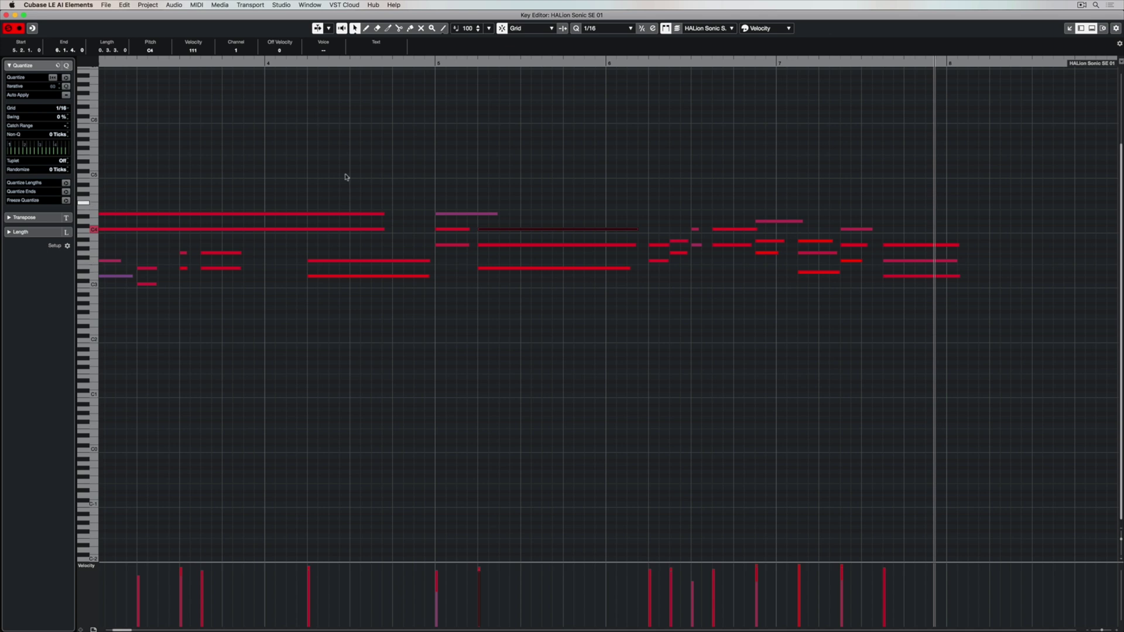
pyautogui.click(366, 28)
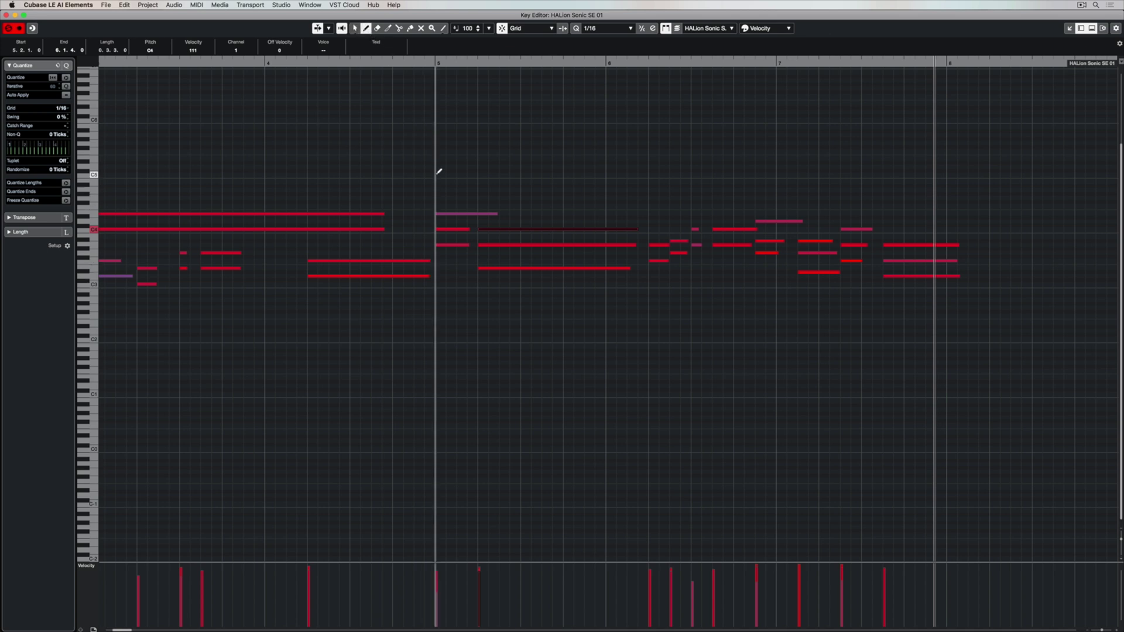
pyautogui.moveTo(439, 173); pyautogui.dragTo(553, 171)
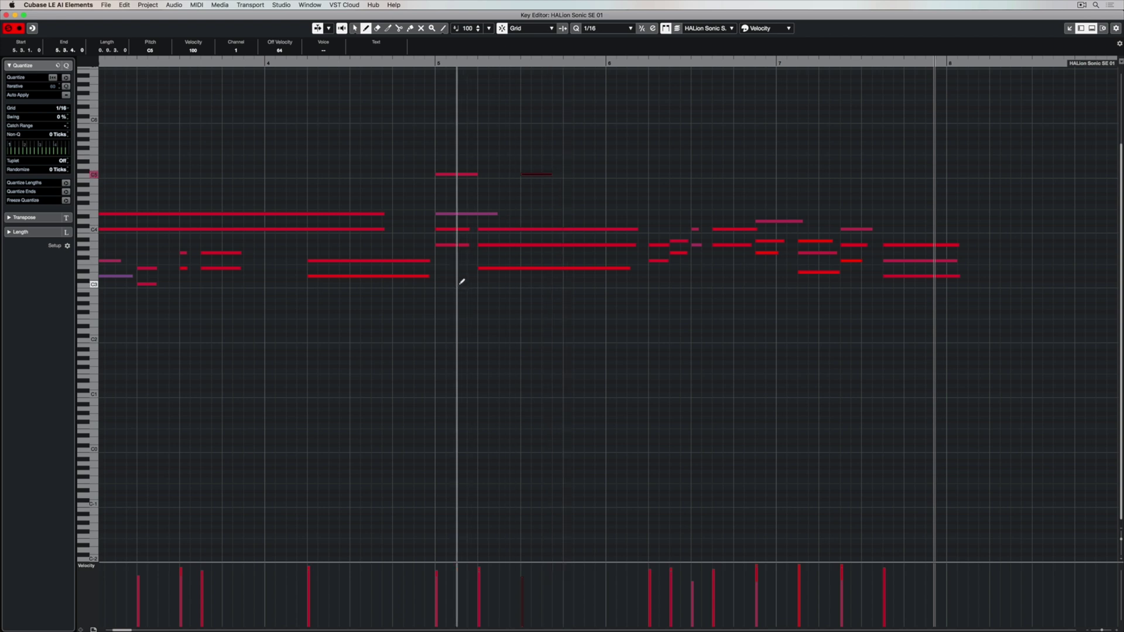
# Mute the new C5 and the bar-5 E4 notes, then undo the mutes.
pyautogui.click(421, 28)
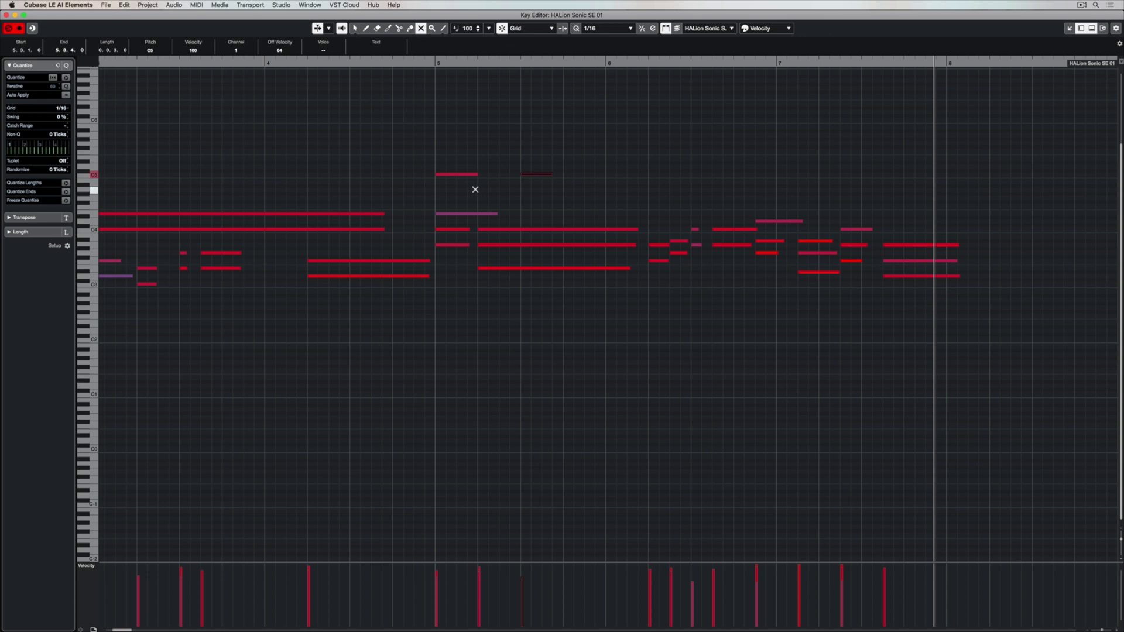
pyautogui.click(459, 174)
pyautogui.click(461, 214)
pyautogui.click(457, 174)
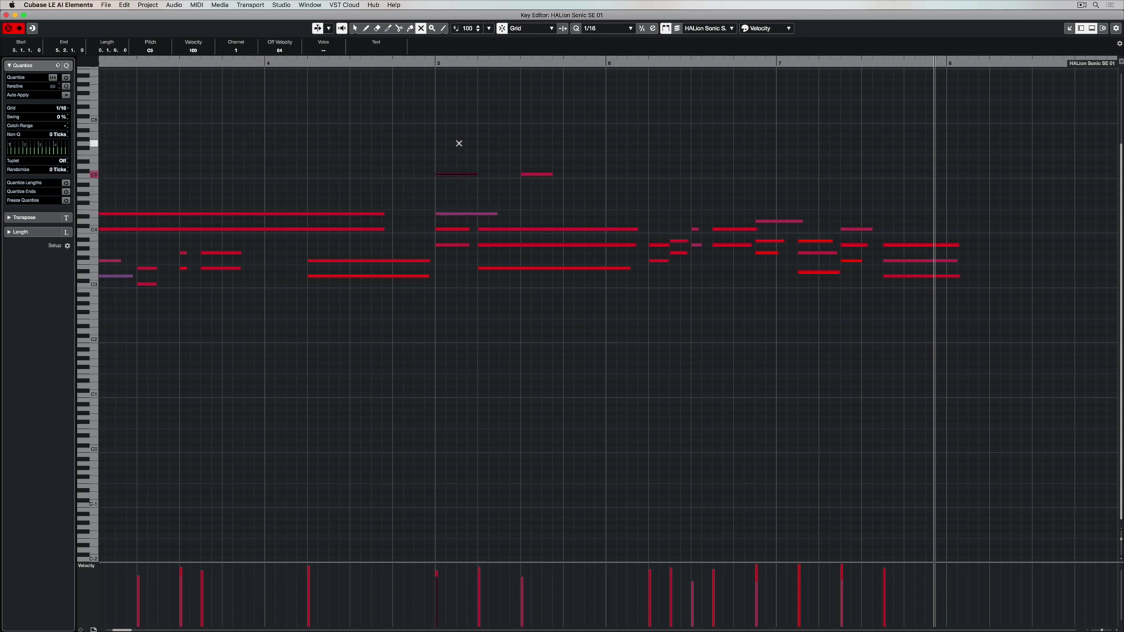
pyautogui.press('super+z')
pyautogui.press('1')
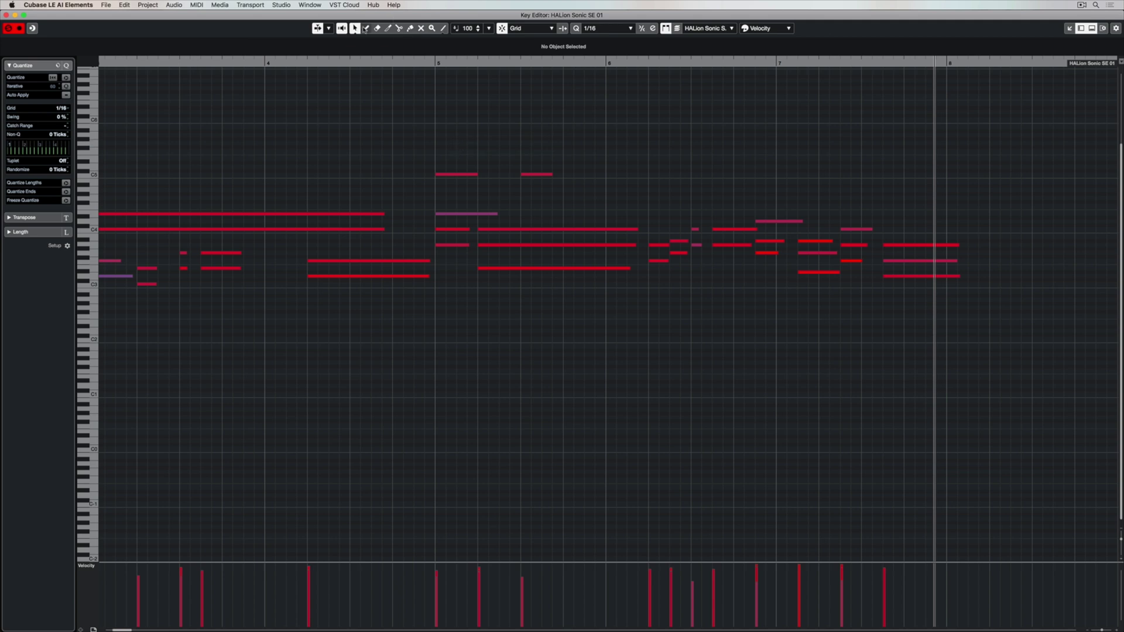
# Trim the long chord notes around bars 5–7 shorter and close the Key Editor window.
pyautogui.click(388, 28)
pyautogui.moveTo(351, 279); pyautogui.dragTo(355, 280)
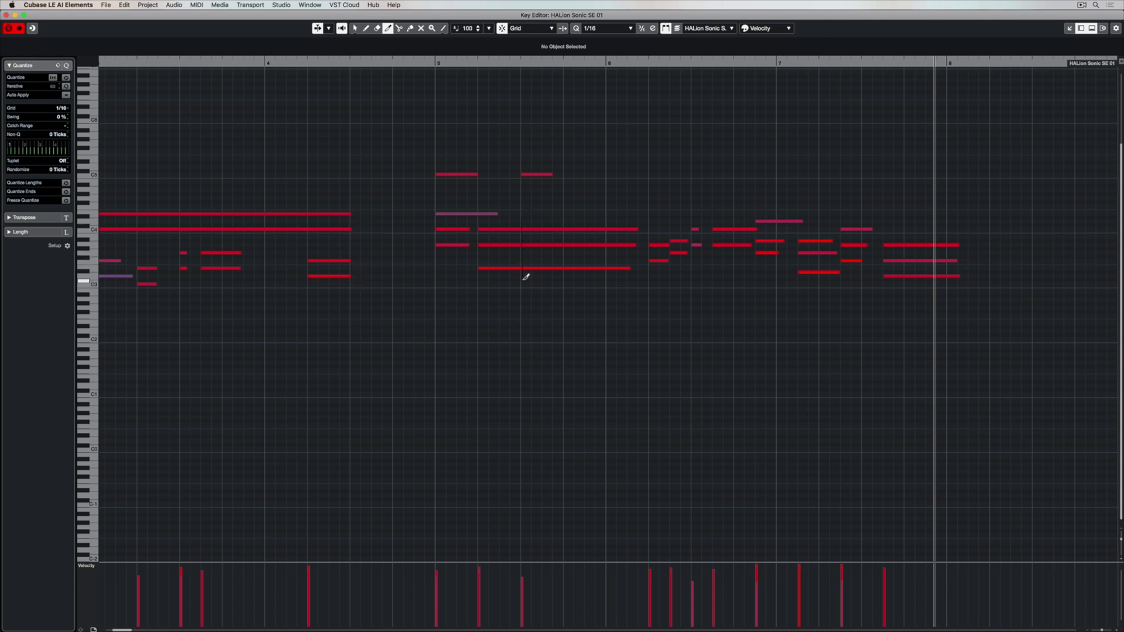
pyautogui.moveTo(525, 276); pyautogui.dragTo(526, 277)
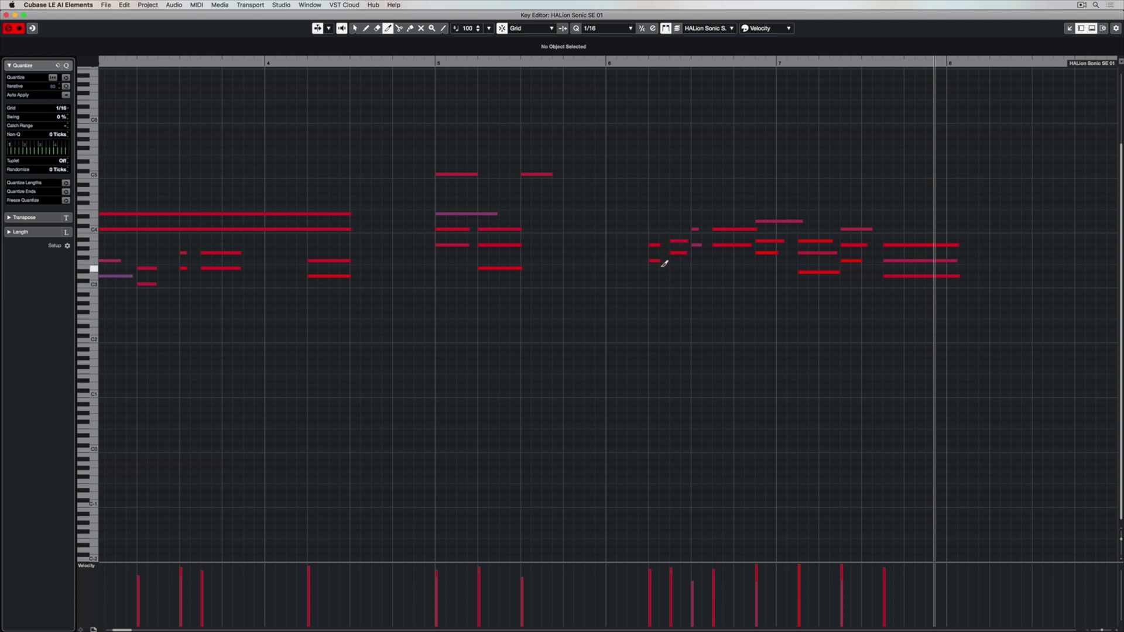
pyautogui.moveTo(682, 243); pyautogui.dragTo(721, 245)
pyautogui.rightClick(741, 268)
pyautogui.click(741, 267)
pyautogui.click(6, 15)
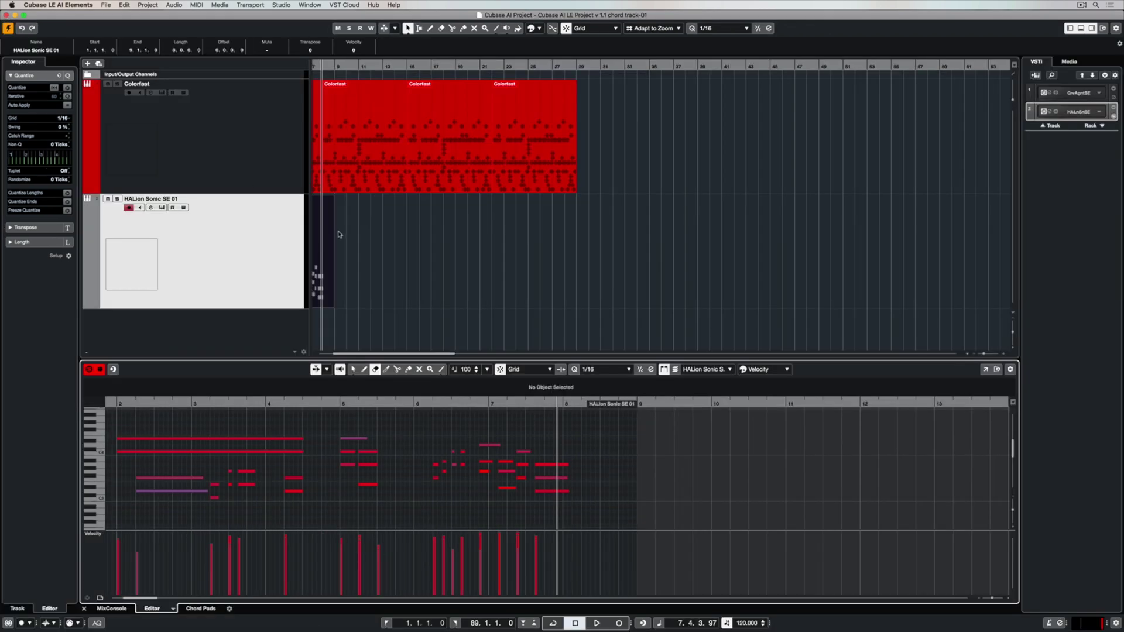
# Extend the HALion Sonic SE 01 part to bar 8 and trim its start to bar 2.
pyautogui.click(348, 250)
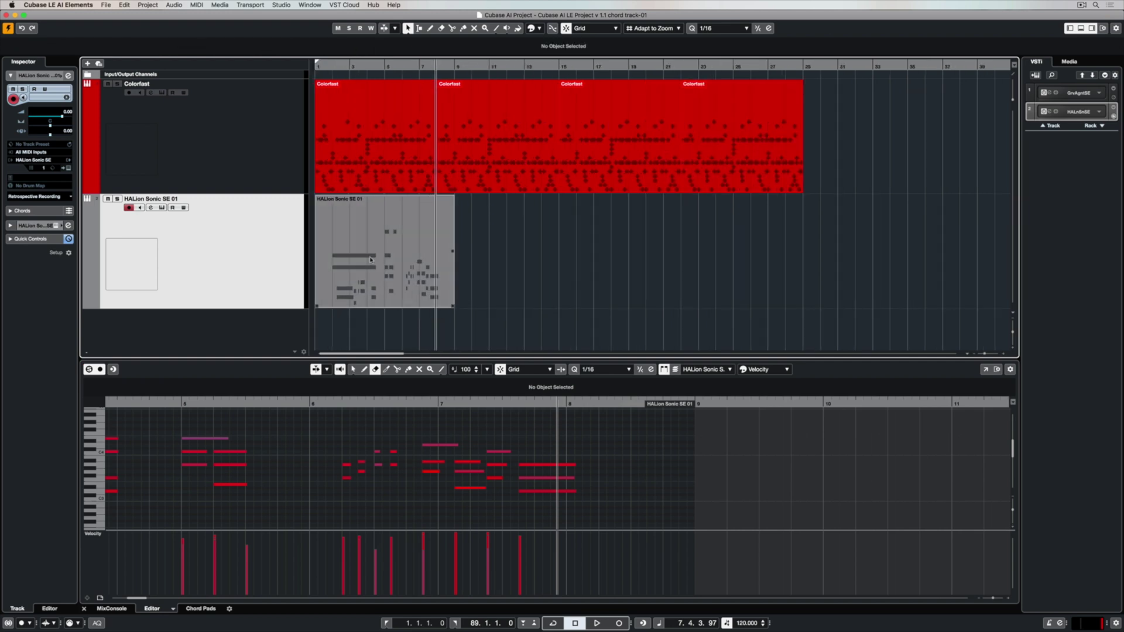
pyautogui.moveTo(508, 306)
pyautogui.moveTo(513, 305); pyautogui.dragTo(489, 305)
pyautogui.moveTo(321, 304); pyautogui.dragTo(342, 306)
# Shorten the part's end, leave it in place, then delete the HALion Sonic SE 01 part.
pyautogui.moveTo(433, 238); pyautogui.dragTo(464, 253)
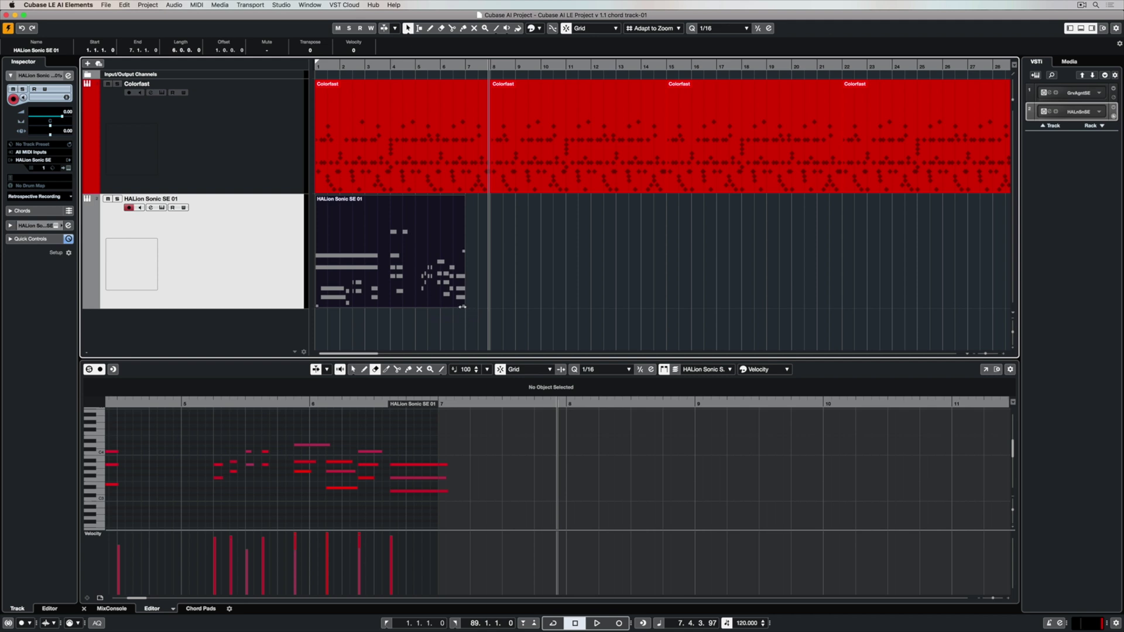
pyautogui.moveTo(464, 305); pyautogui.dragTo(408, 300)
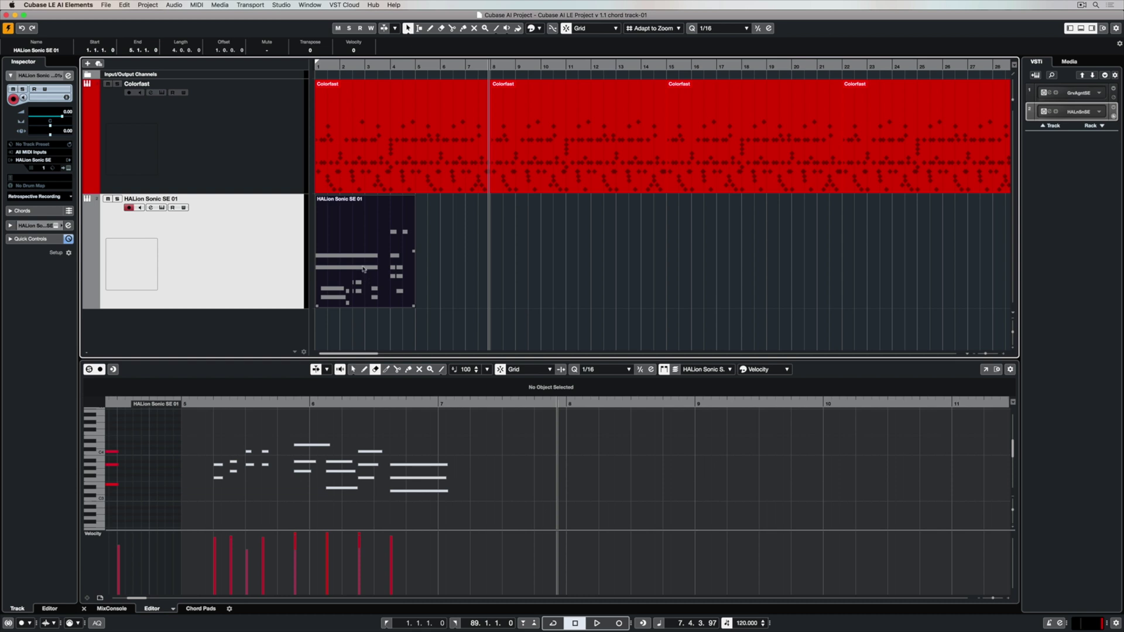
pyautogui.moveTo(365, 268)
pyautogui.mouseDown()
pyautogui.moveTo(475, 260)
pyautogui.moveTo(367, 258)
pyautogui.mouseUp()
pyautogui.press('Delete')
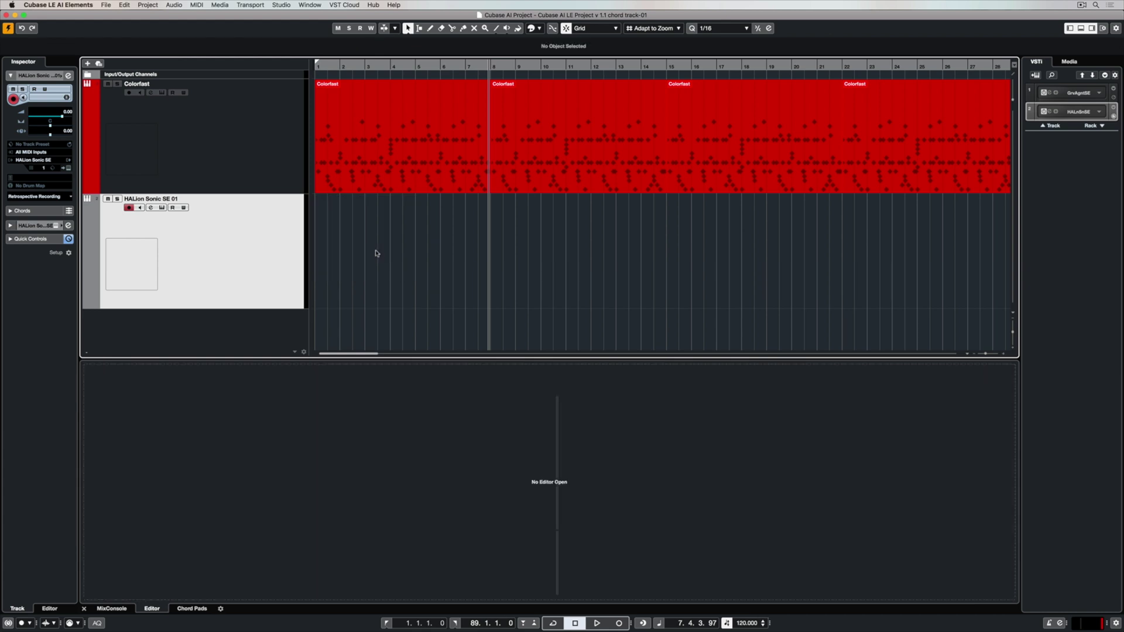
# In the Add Track dialog, pick Chord from the More Tracks types.
pyautogui.click(87, 63)
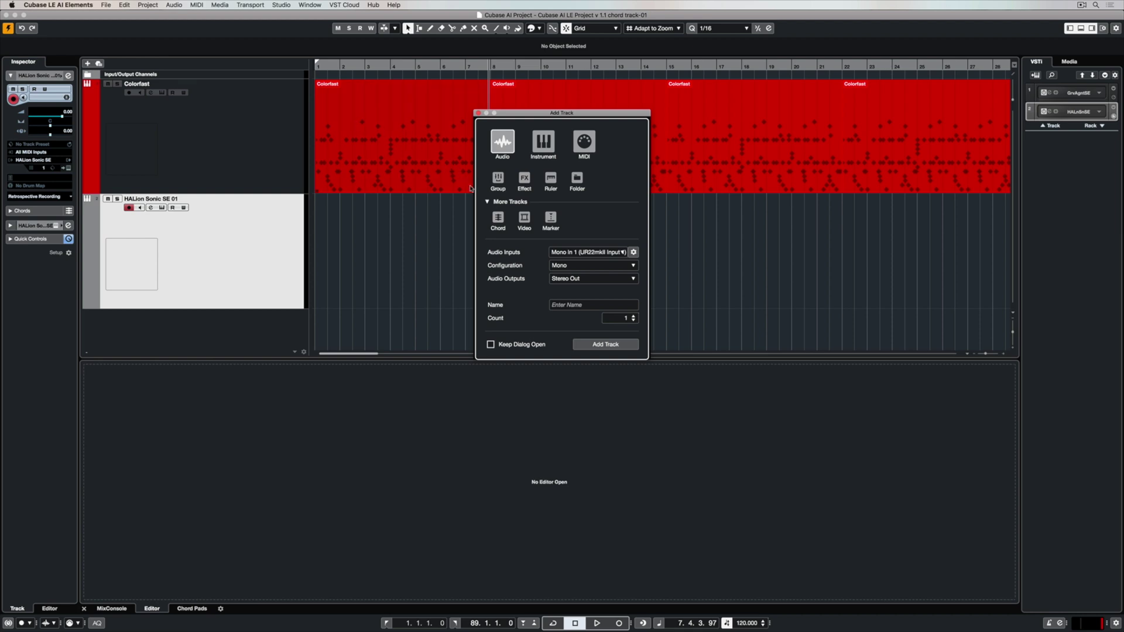
pyautogui.click(488, 202)
pyautogui.click(488, 202)
pyautogui.click(498, 218)
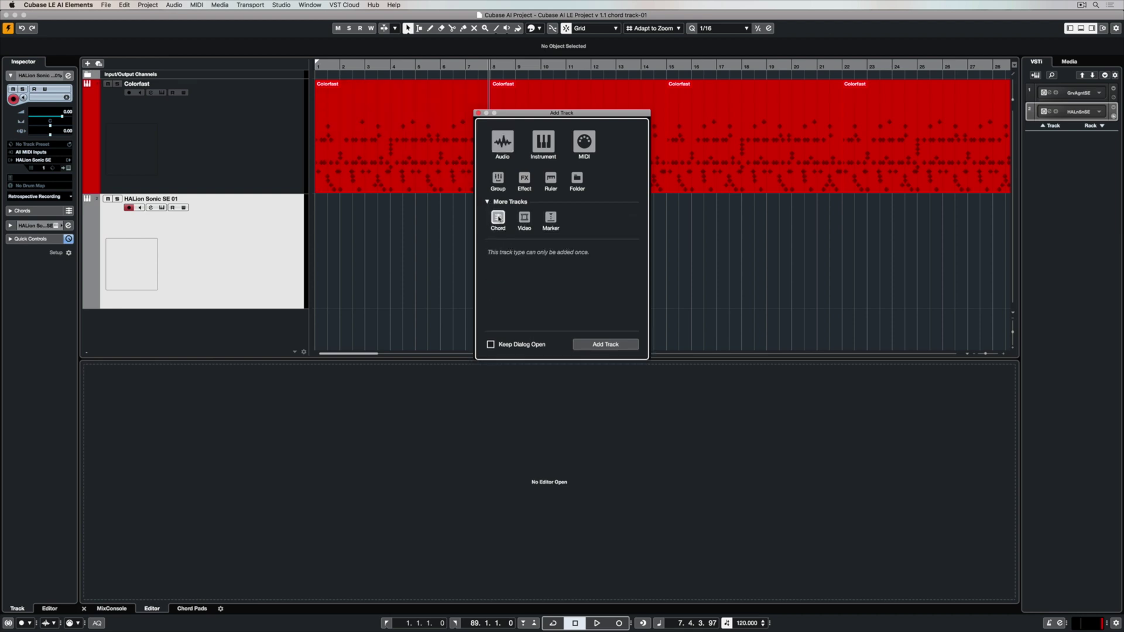
# Add the Chord Track at the top and draw chord events at bars 1, 3, 5 and 7.
pyautogui.click(626, 346)
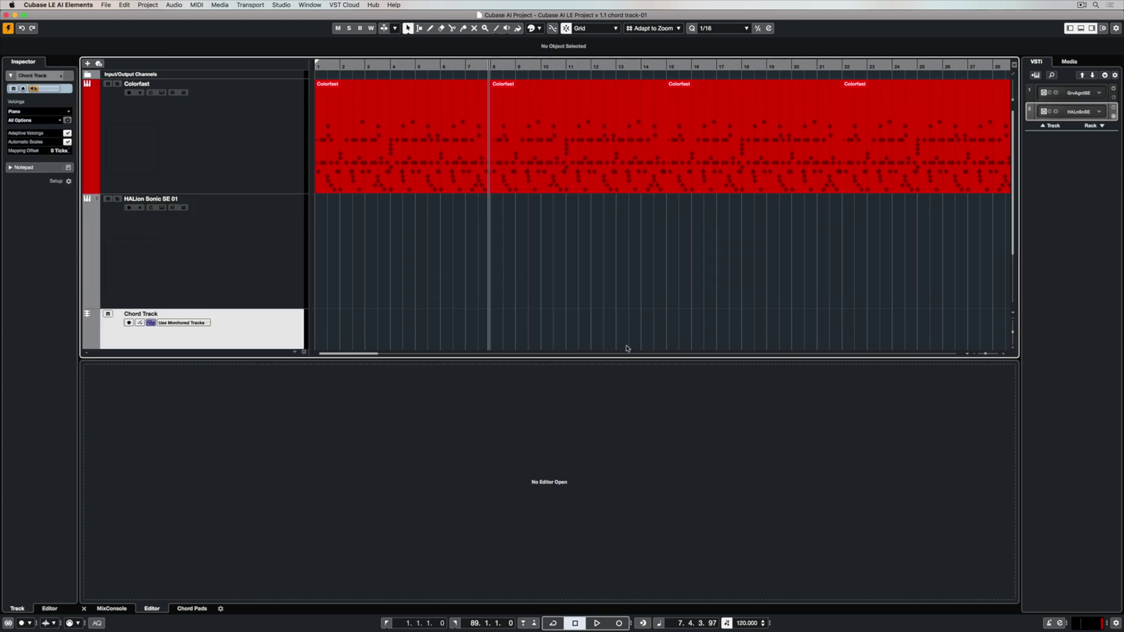
pyautogui.moveTo(269, 328); pyautogui.dragTo(219, 75)
pyautogui.rightClick(359, 129)
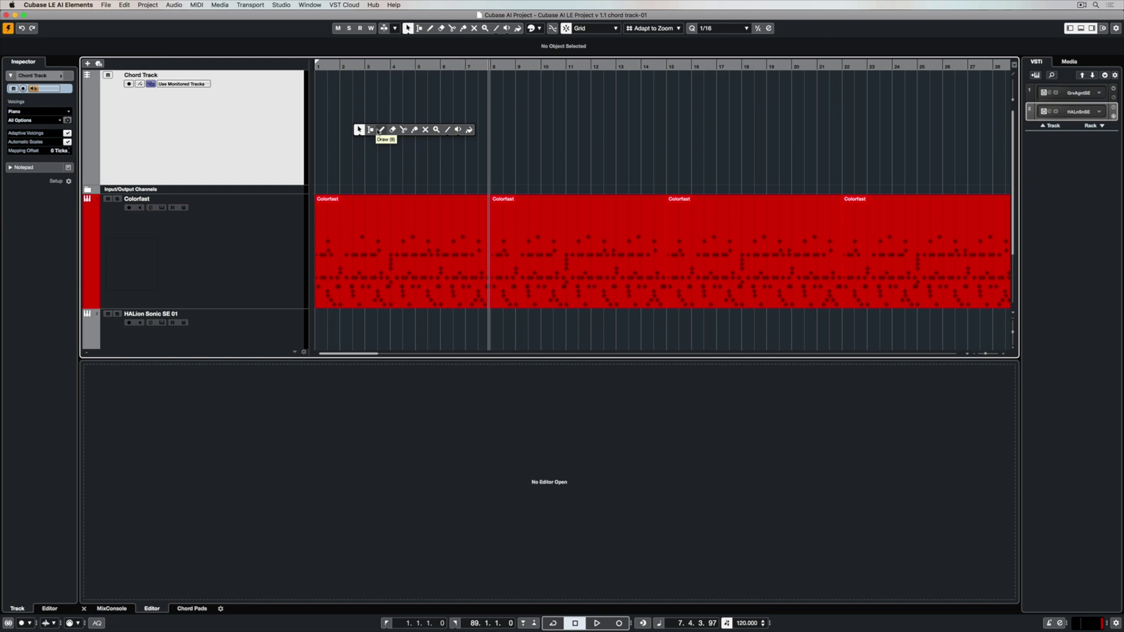
pyautogui.click(380, 130)
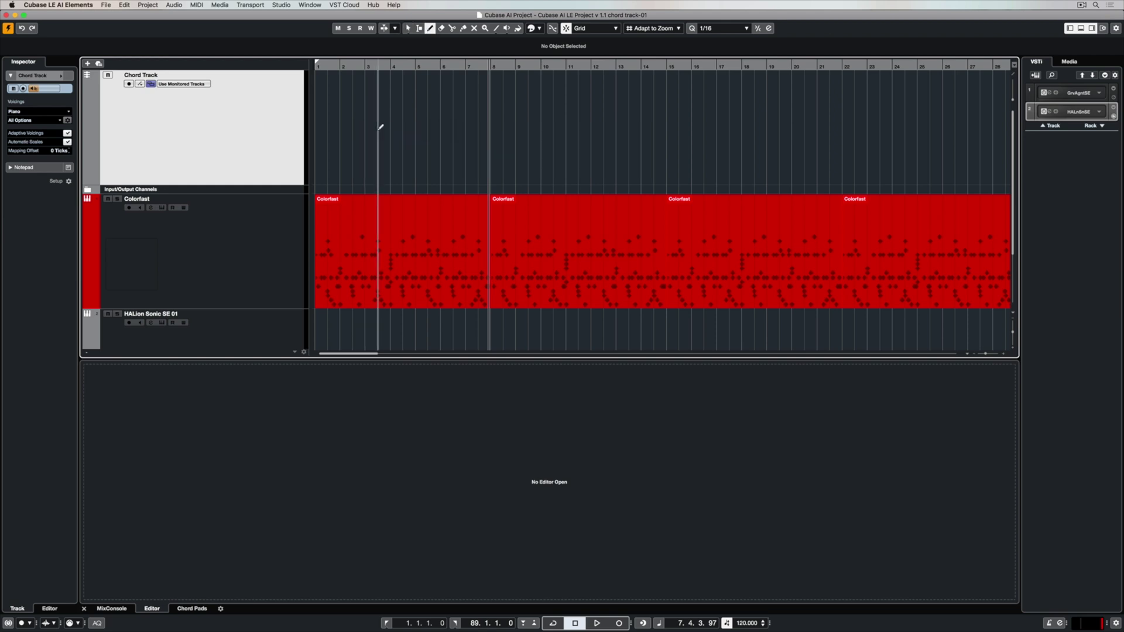
pyautogui.click(321, 115)
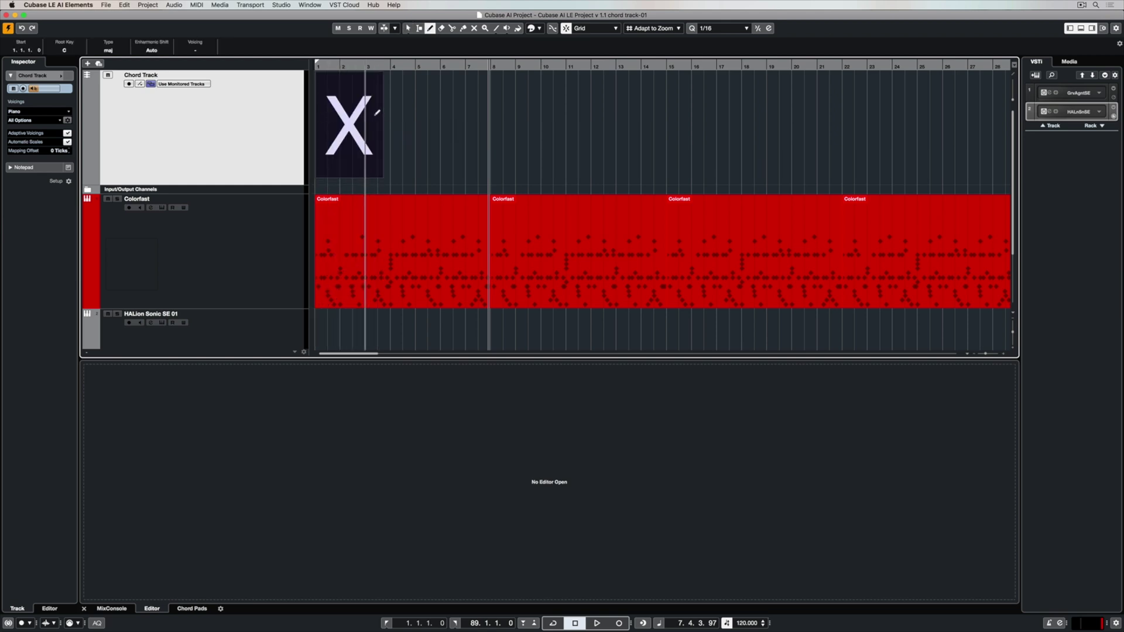
pyautogui.click(377, 112)
pyautogui.click(425, 110)
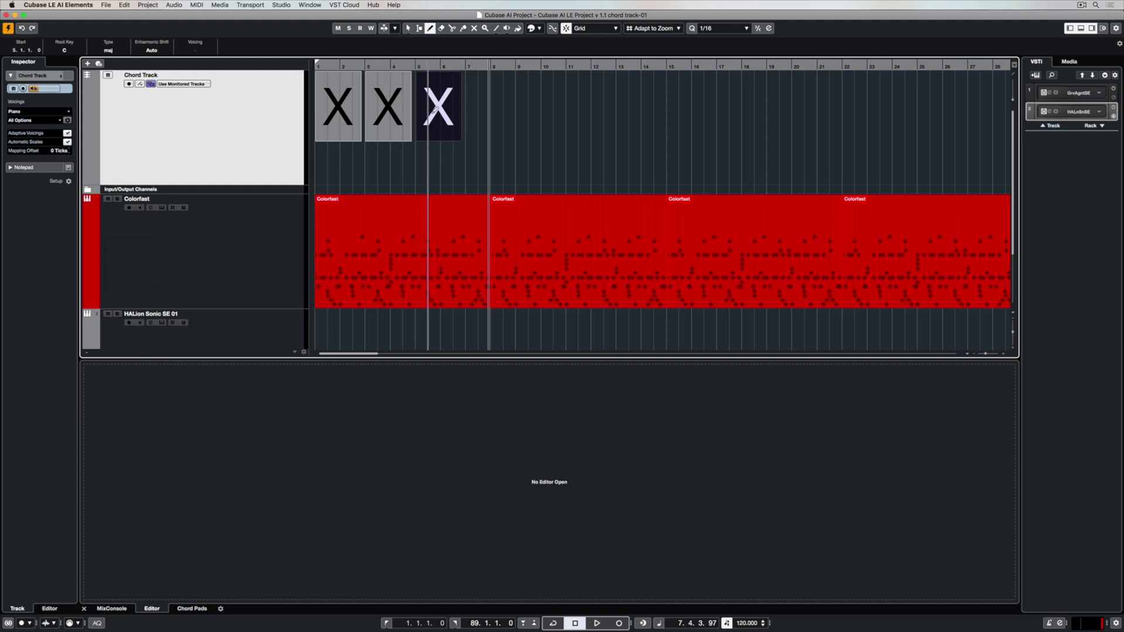
pyautogui.click(476, 107)
# Set chord auditioning to HALion Sonic SE 01 and select the first chord event.
pyautogui.press('1')
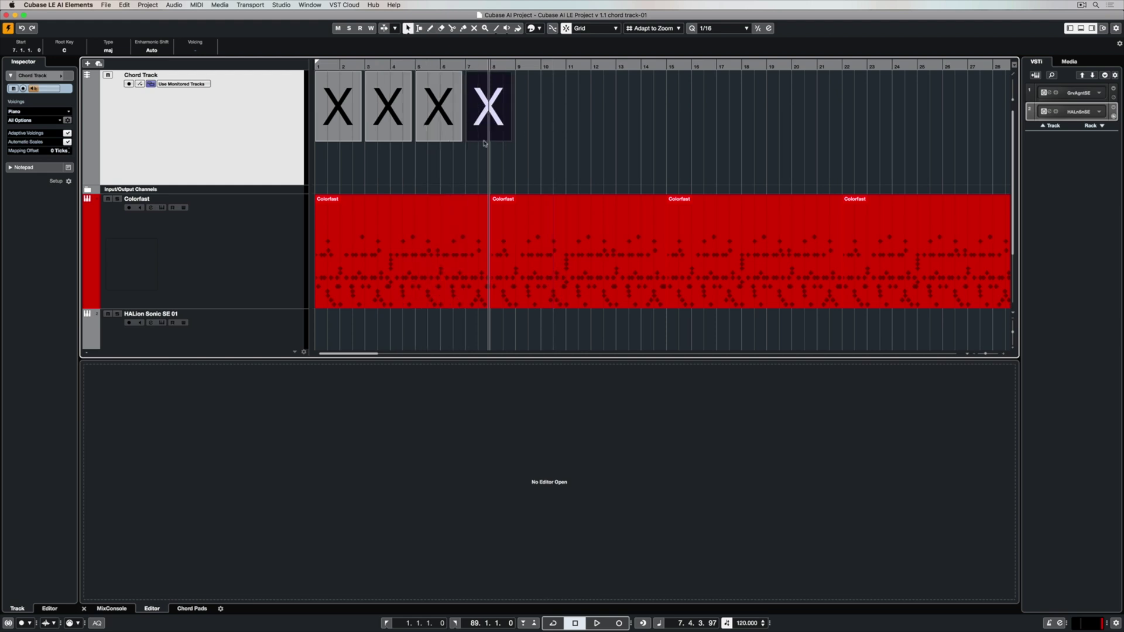
pyautogui.click(175, 84)
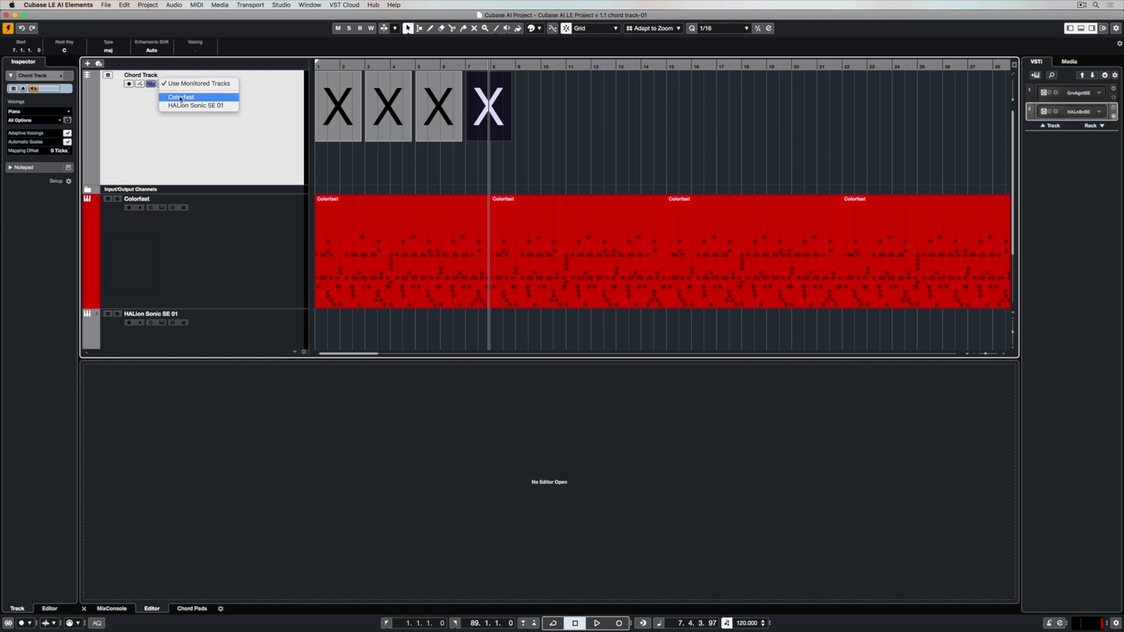
pyautogui.click(182, 104)
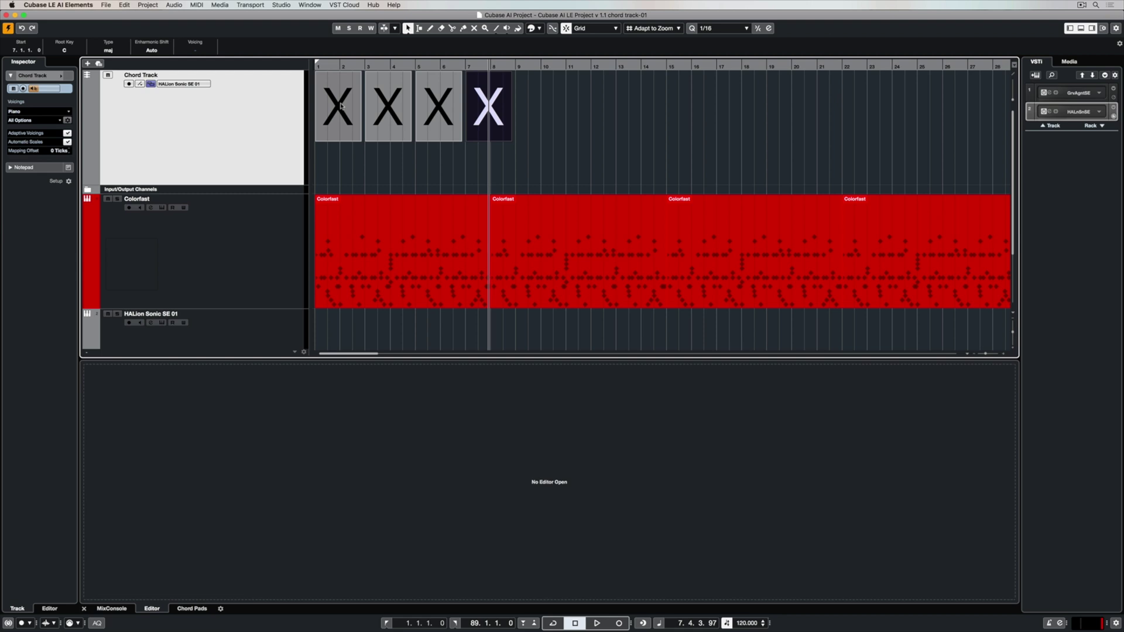
pyautogui.press('Left')
pyautogui.press('Left')
pyautogui.press('Left')
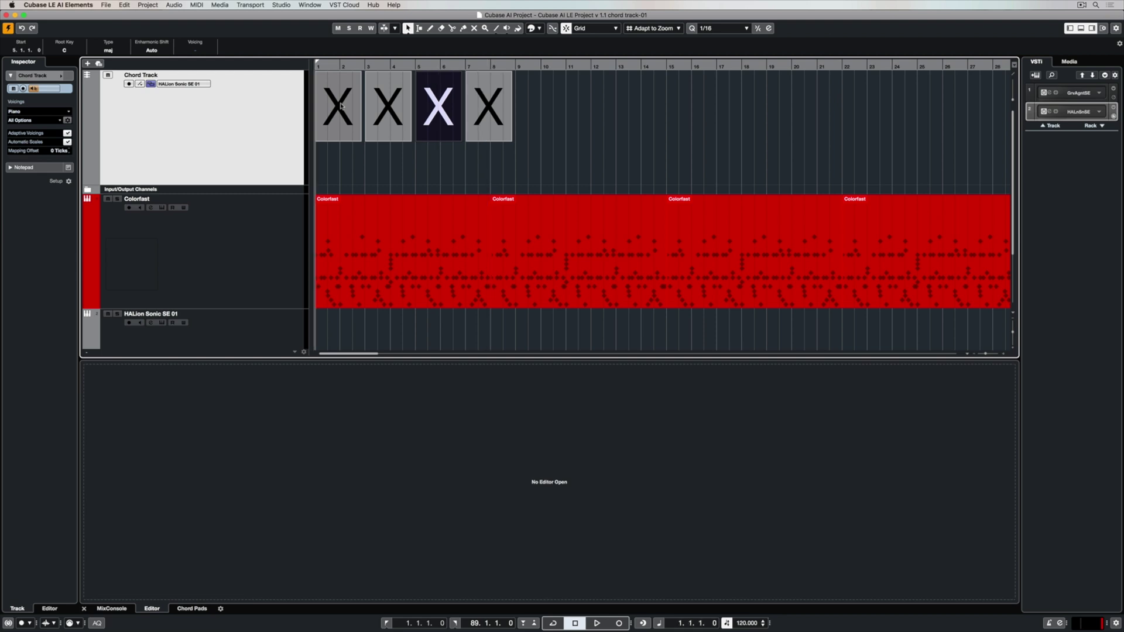
pyautogui.press('Right')
pyautogui.press('Right')
pyautogui.press('Right')
pyautogui.press('Left')
pyautogui.press('Left')
pyautogui.press('Left')
# Set the first chord event to Bb, trying a 7th and removing it again.
pyautogui.doubleClick(343, 106)
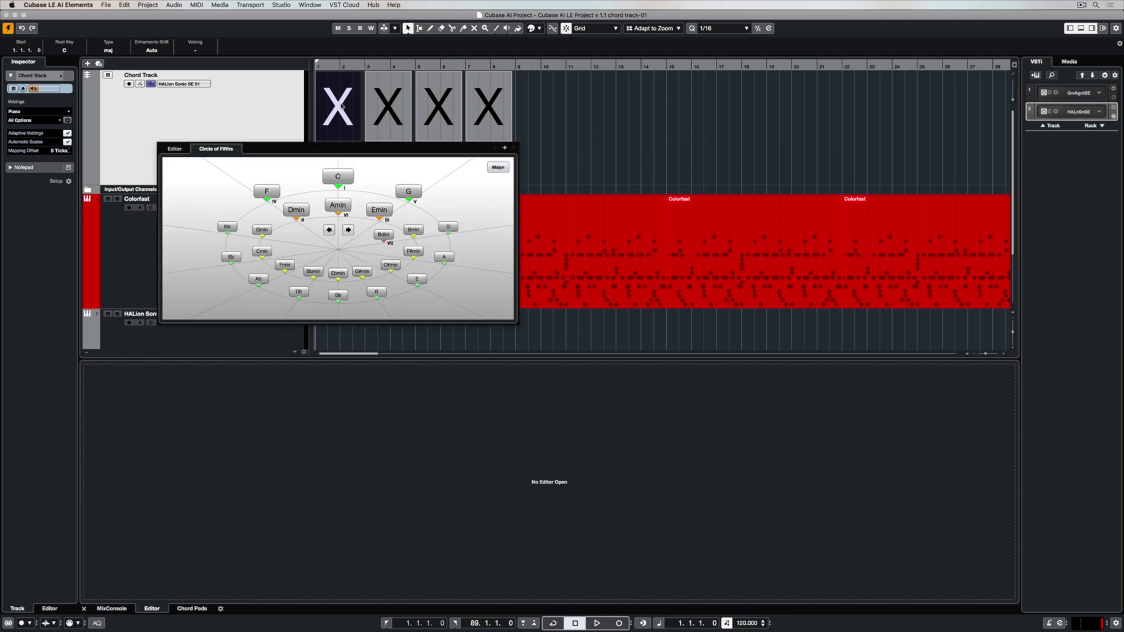
pyautogui.click(174, 148)
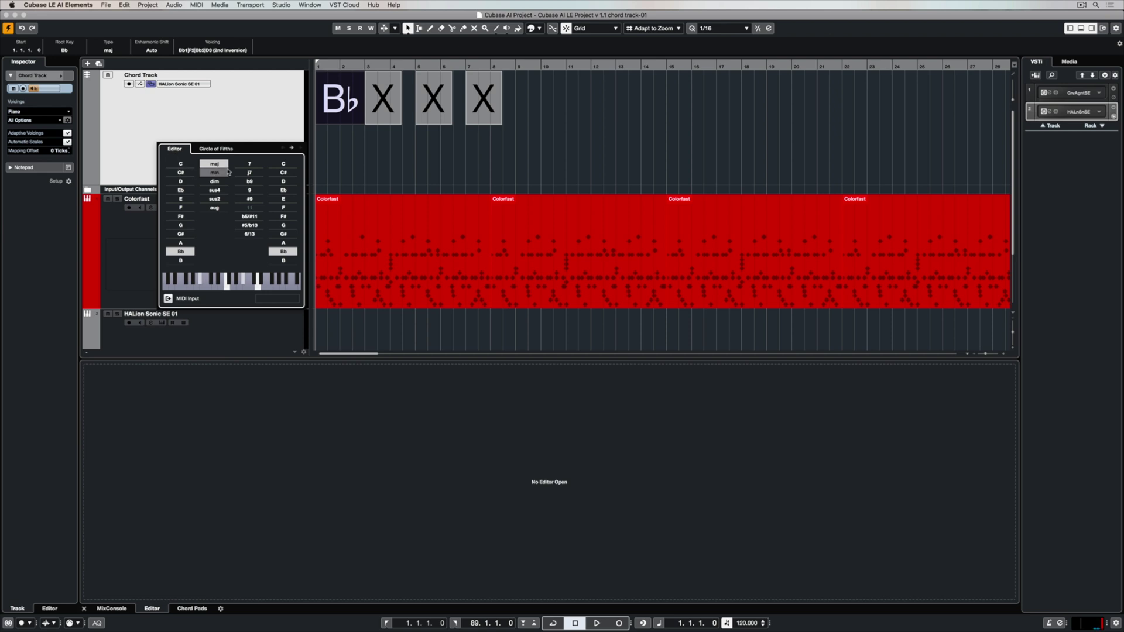
pyautogui.click(245, 166)
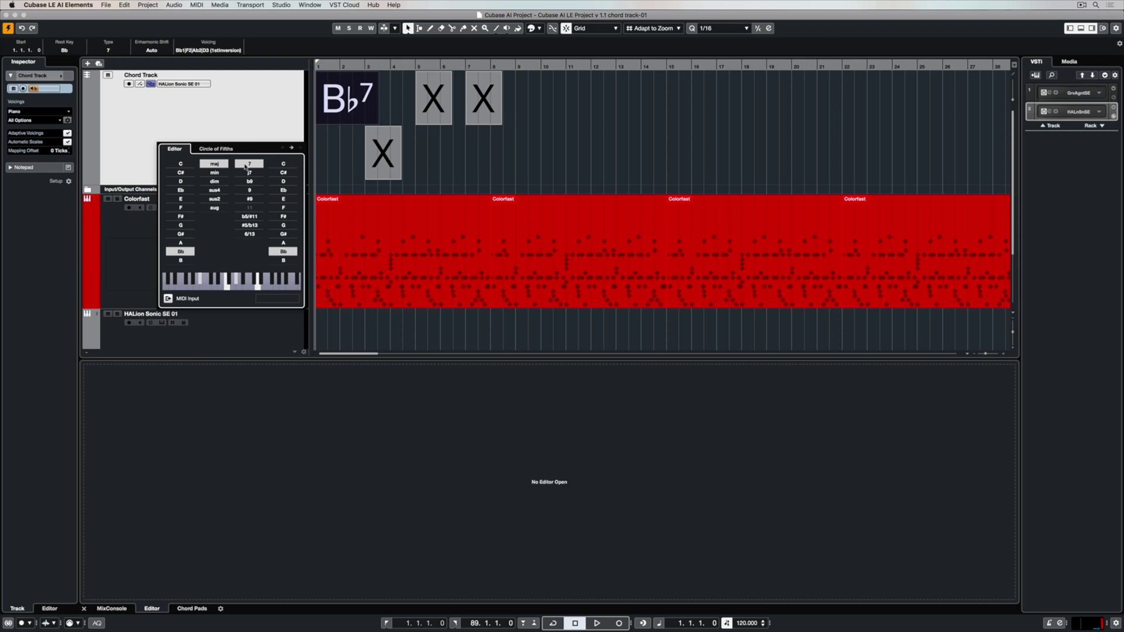
pyautogui.click(244, 165)
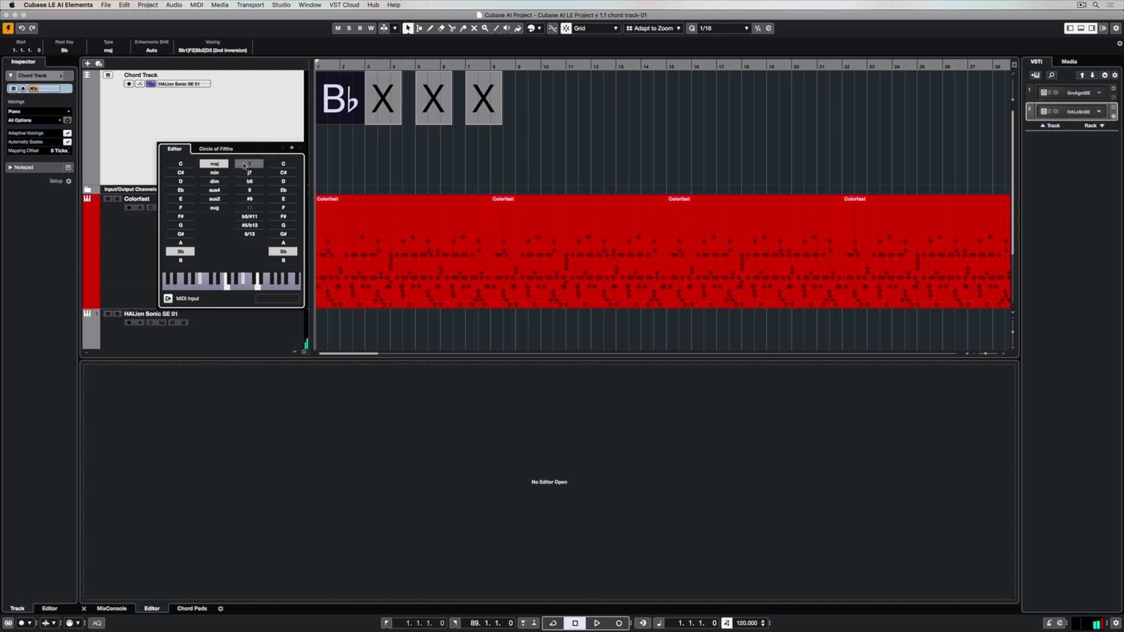
# Make the next chords F minor, Db and Eb, then play the progression.
pyautogui.press('Right')
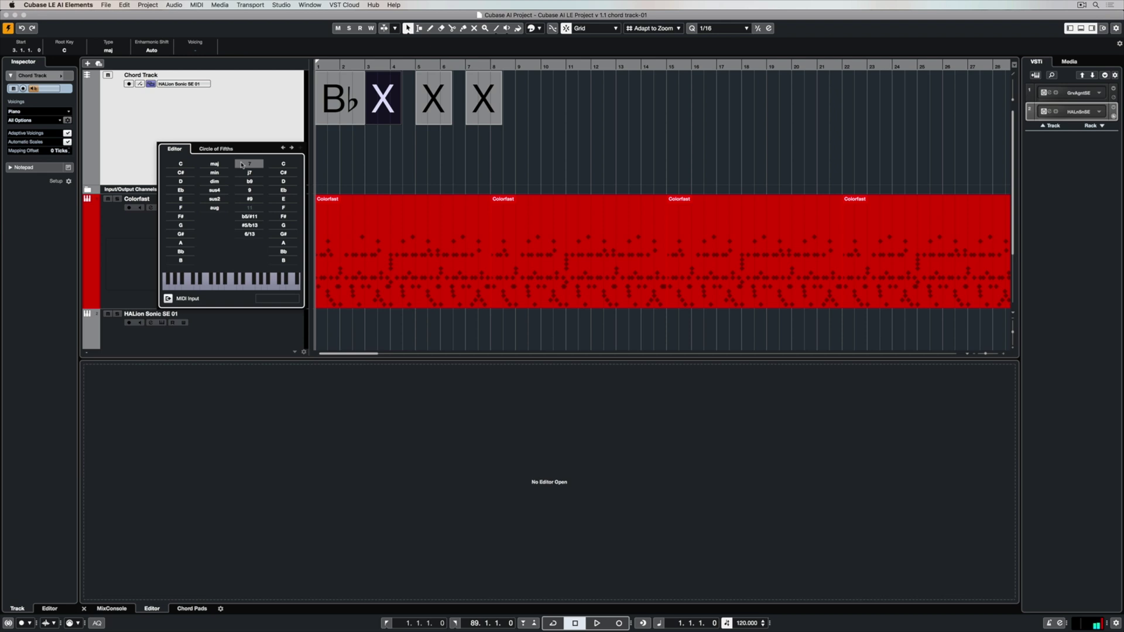
pyautogui.click(181, 208)
pyautogui.click(214, 173)
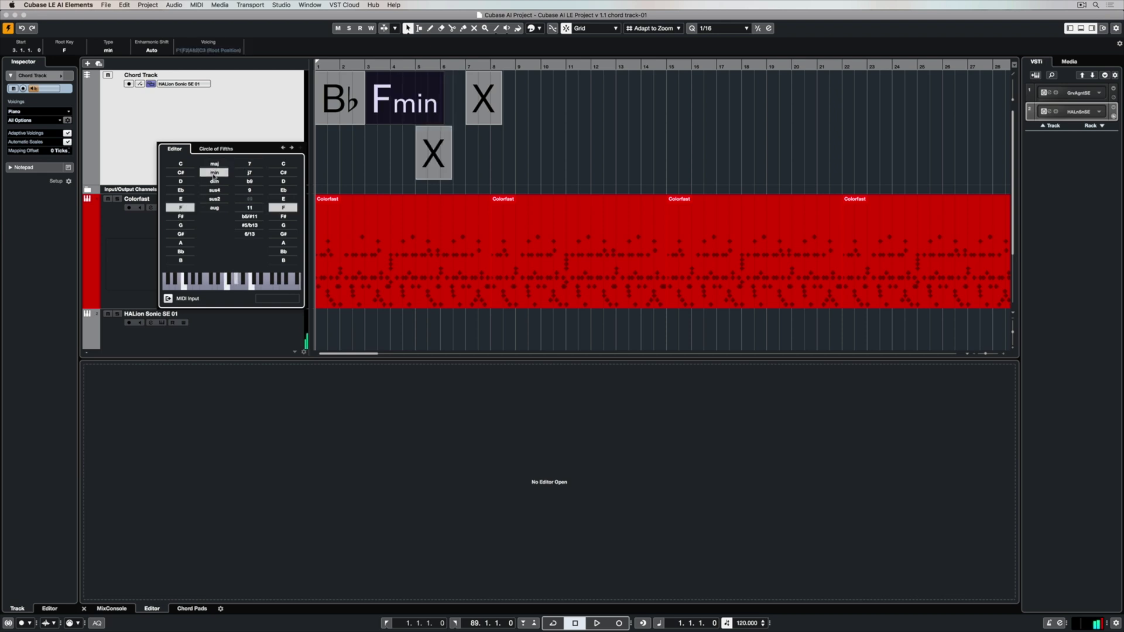
pyautogui.press('Right')
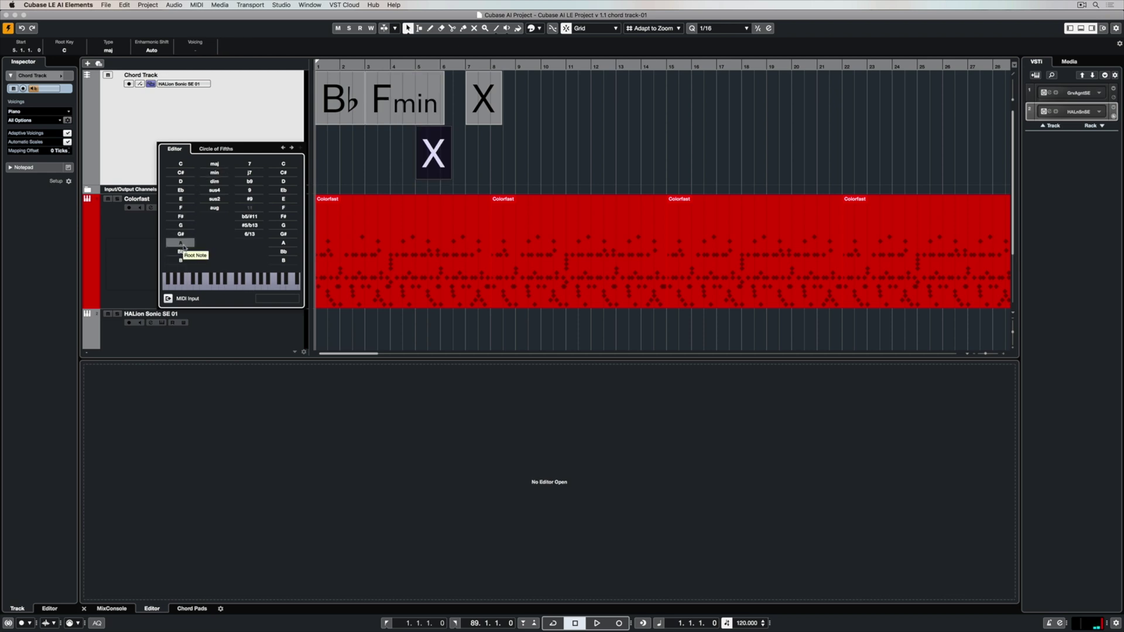
pyautogui.click(179, 173)
pyautogui.press('Right')
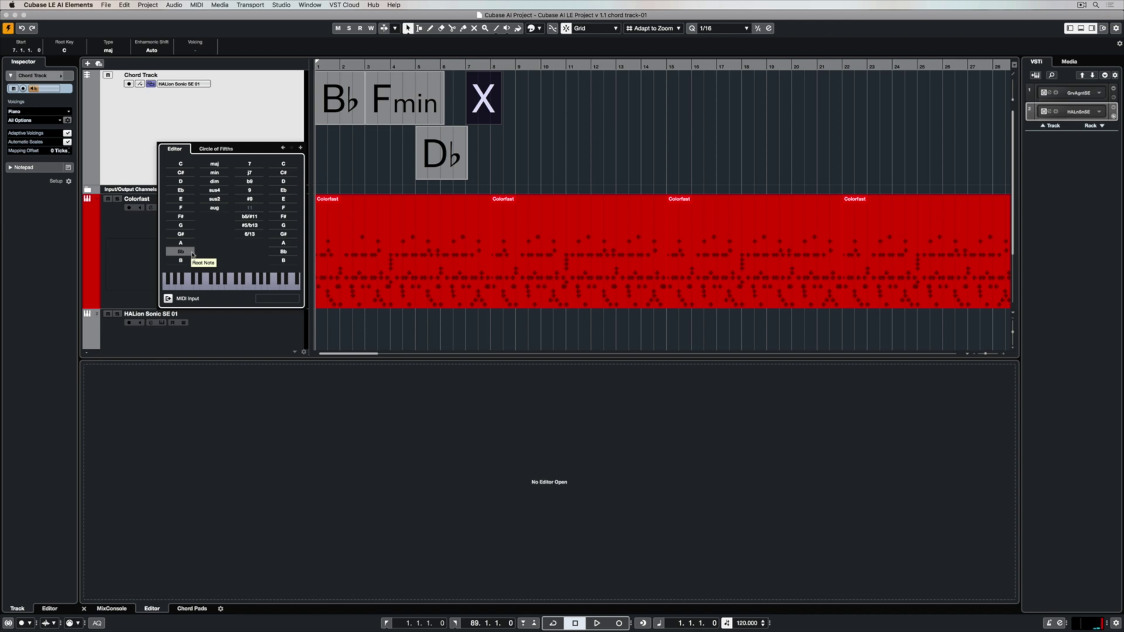
pyautogui.click(181, 191)
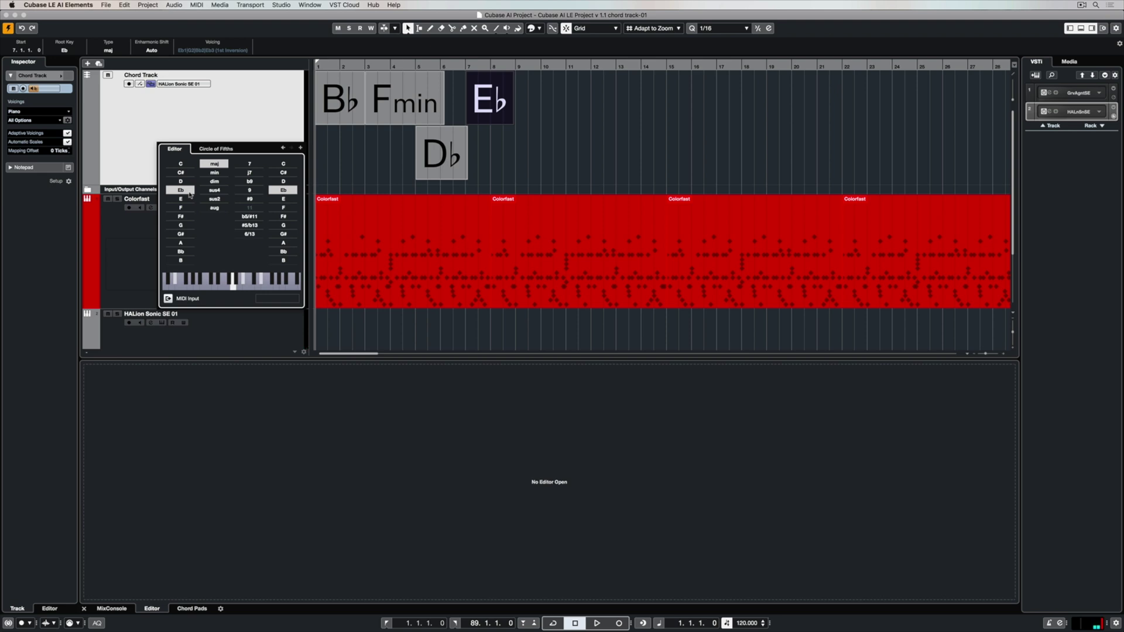
pyautogui.click(316, 92)
pyautogui.press('space')
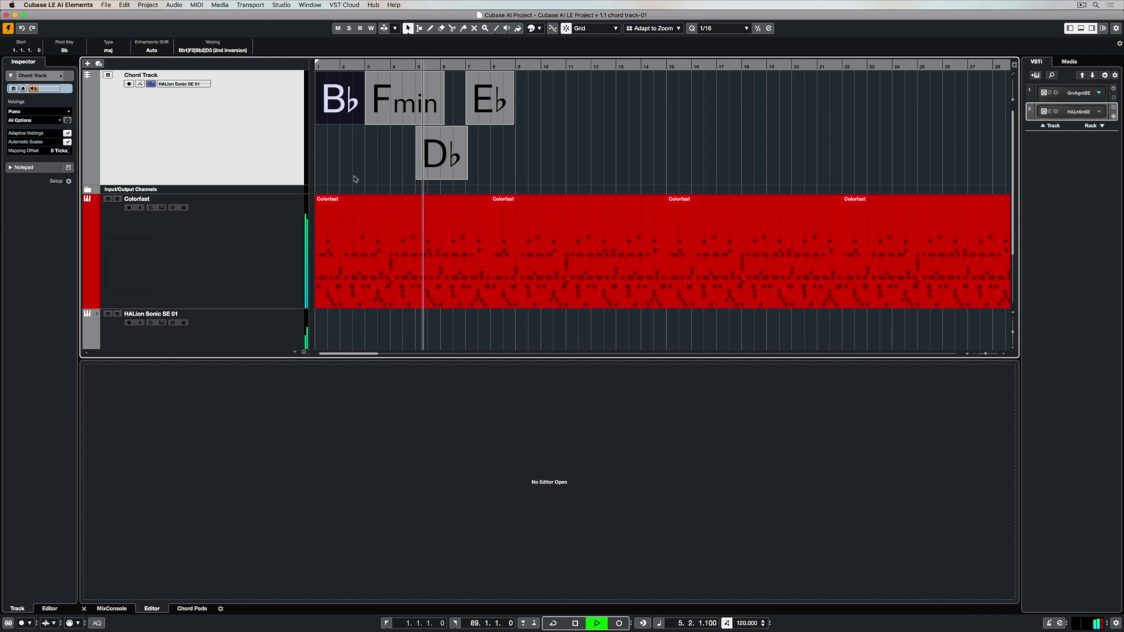
pyautogui.press('space')
pyautogui.click(235, 220)
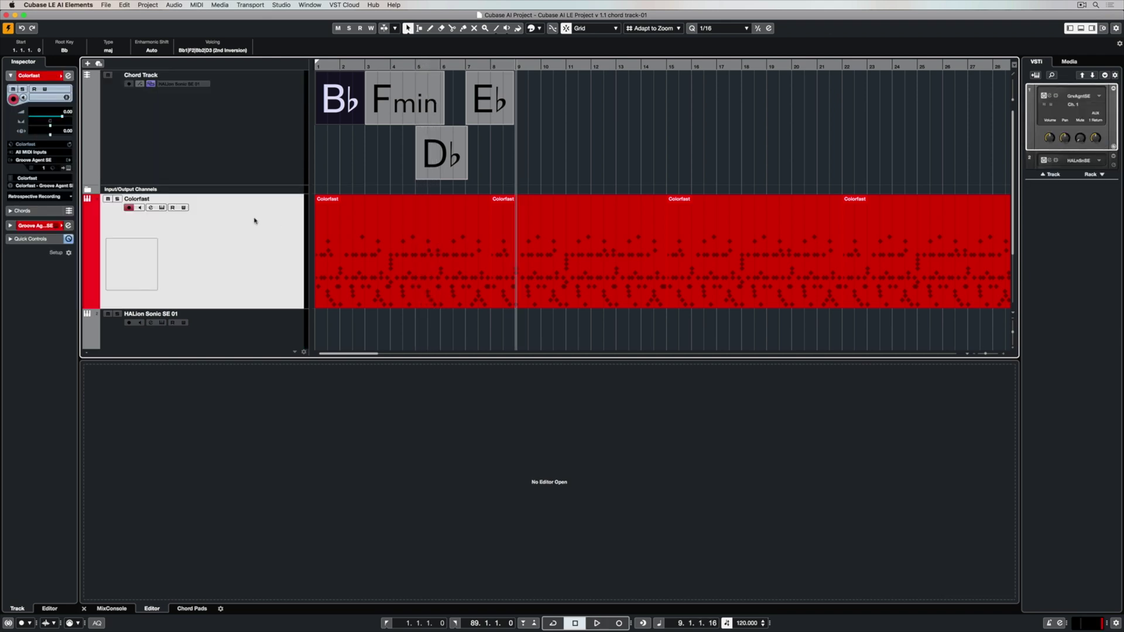
pyautogui.click(163, 208)
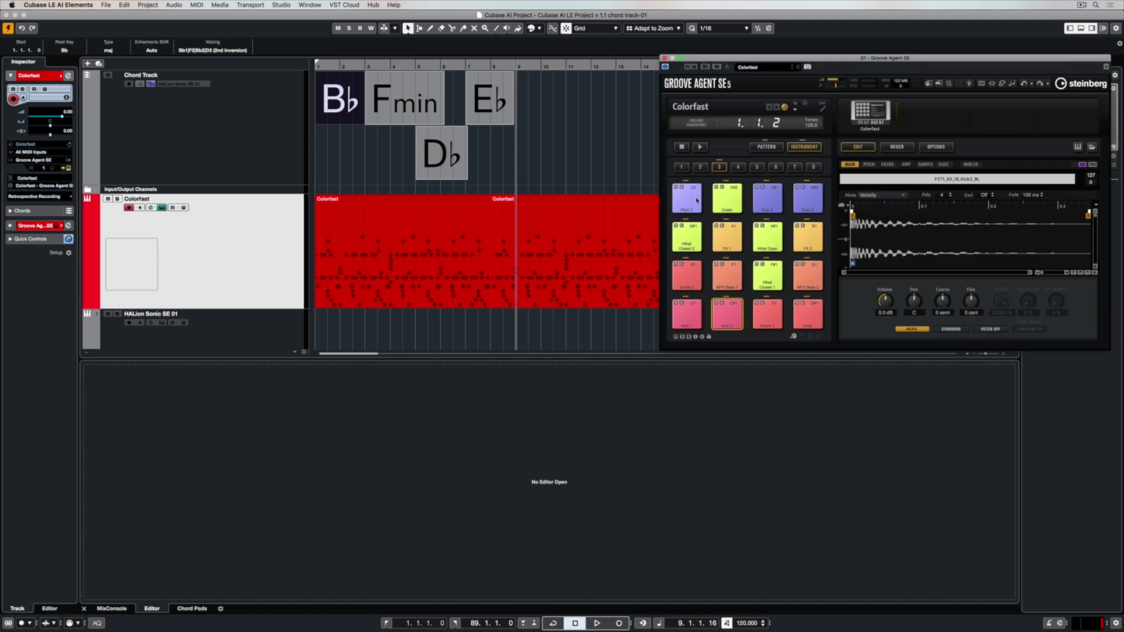
pyautogui.click(778, 198)
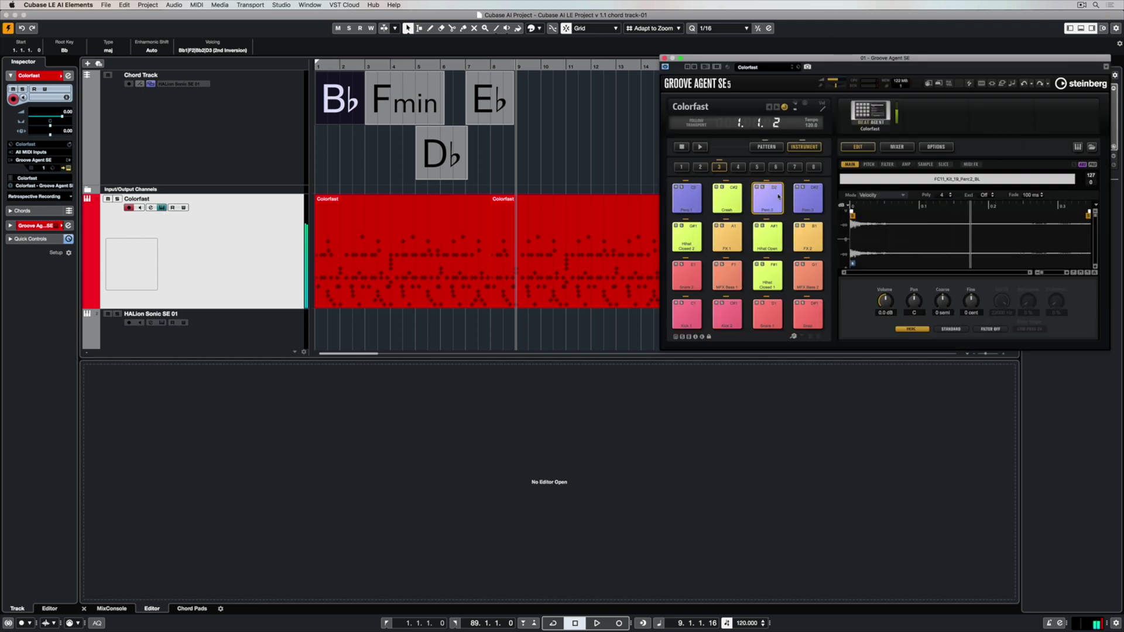
pyautogui.click(797, 230)
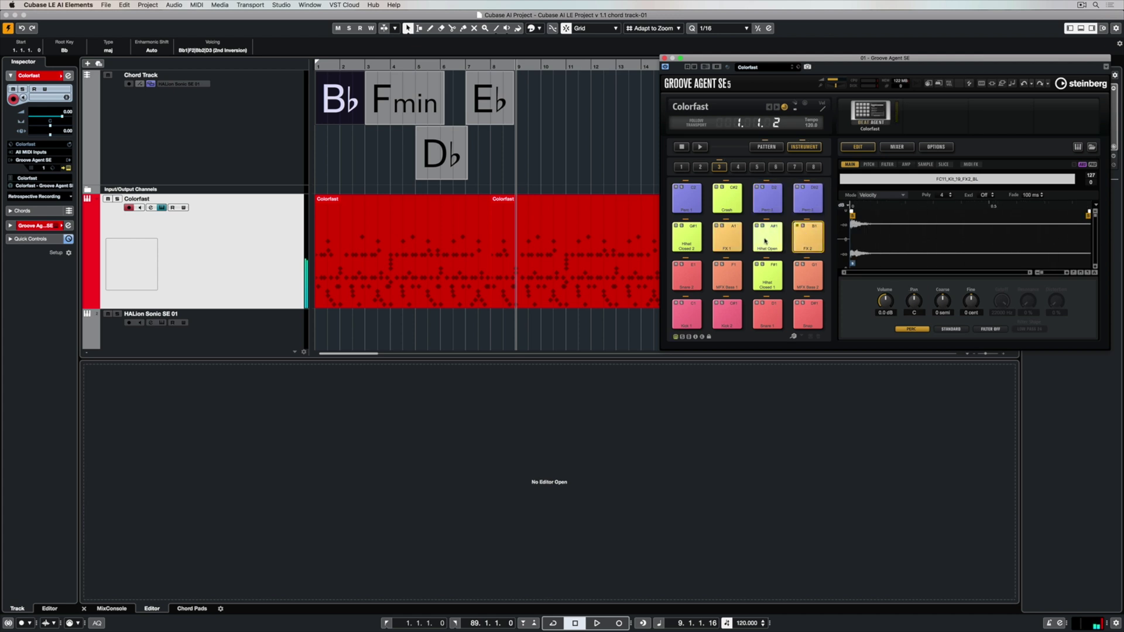
pyautogui.click(699, 244)
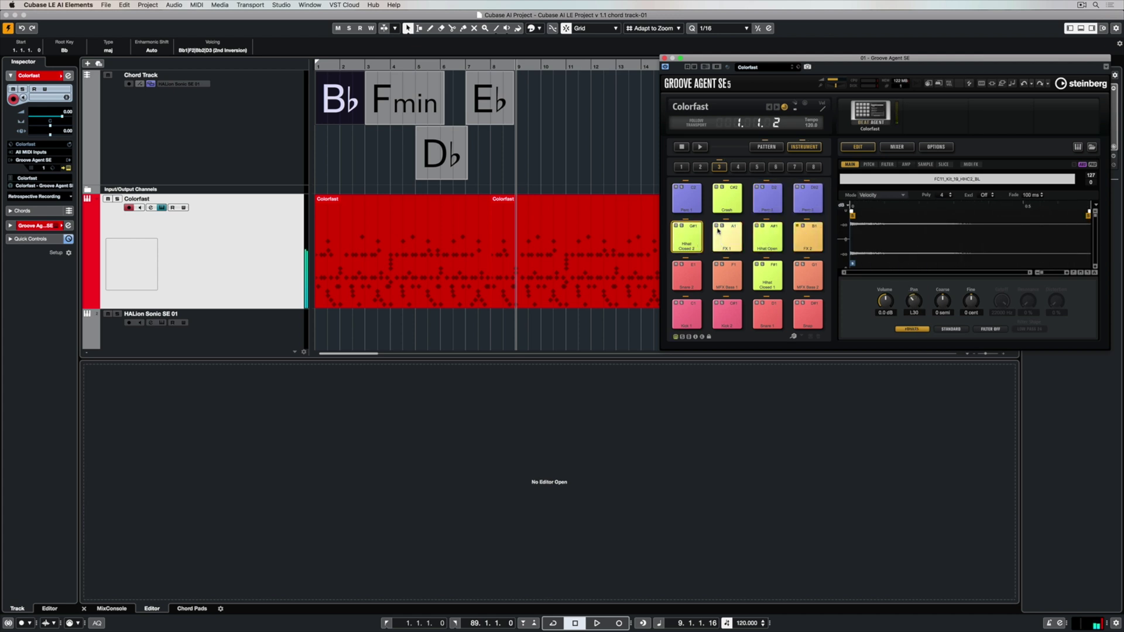
pyautogui.click(687, 275)
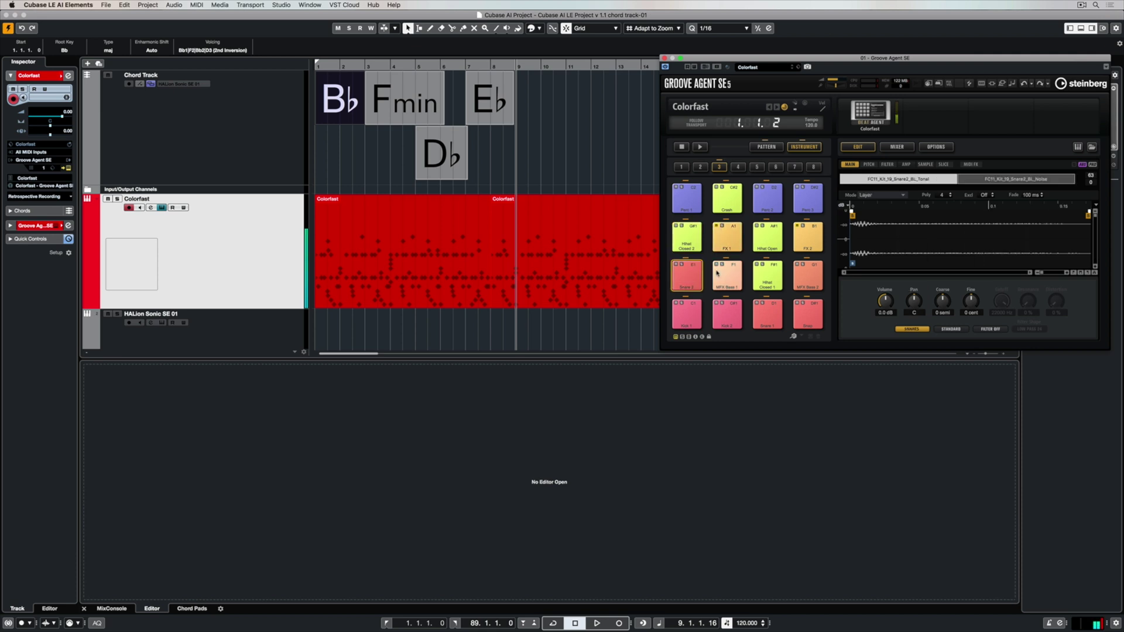
pyautogui.click(738, 168)
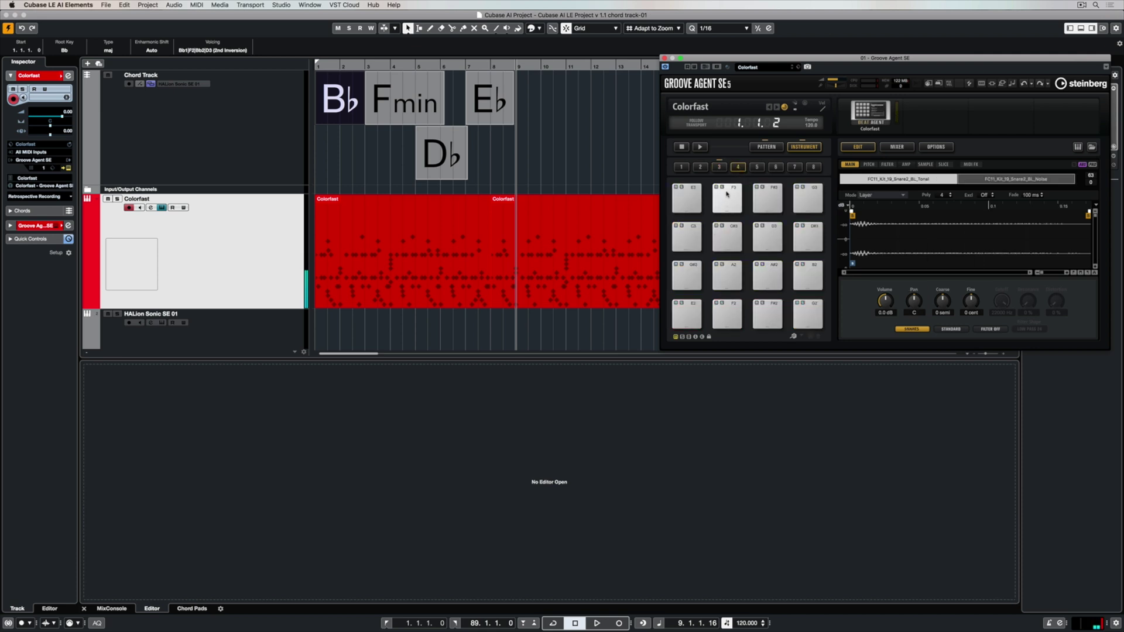
pyautogui.click(724, 168)
pyautogui.press('space')
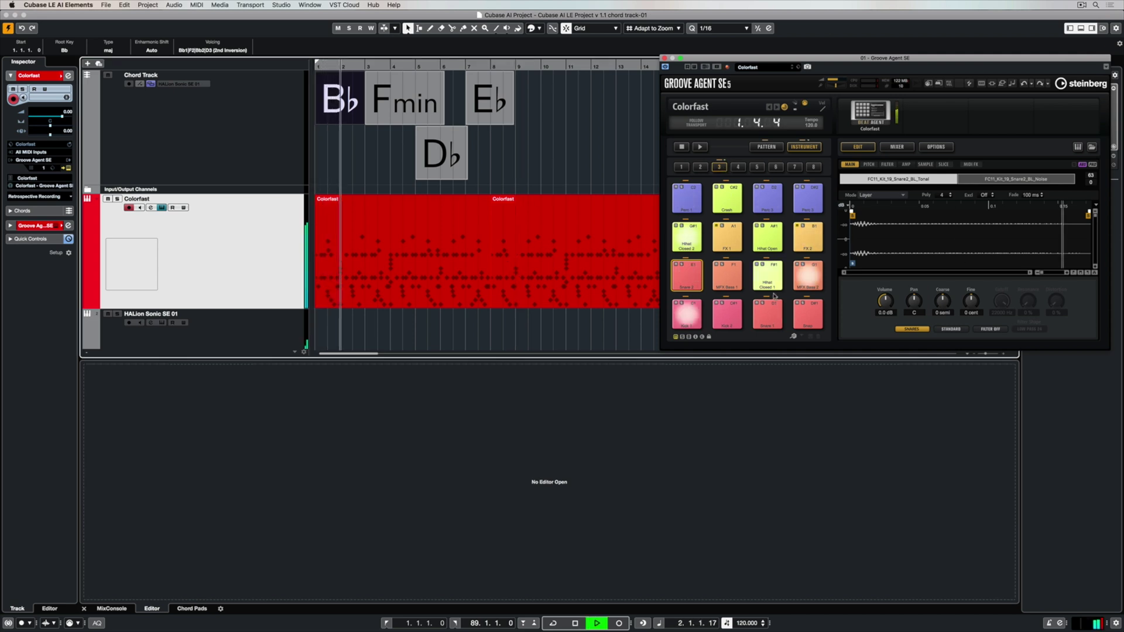
pyautogui.press('space')
pyautogui.click(807, 276)
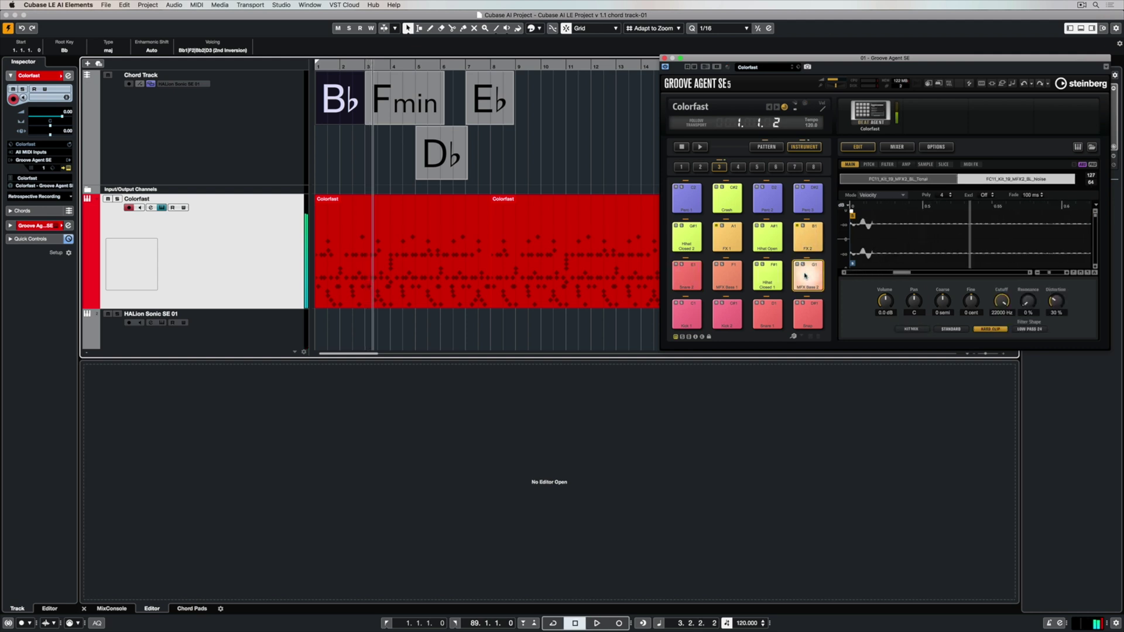
pyautogui.click(805, 275)
pyautogui.click(729, 281)
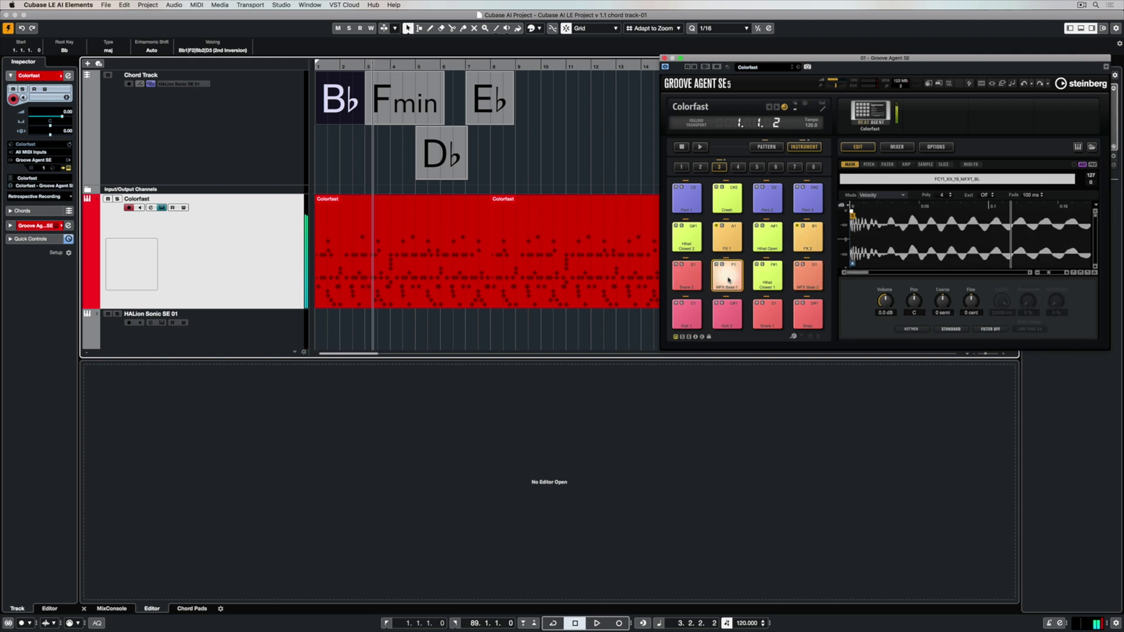
pyautogui.press('space')
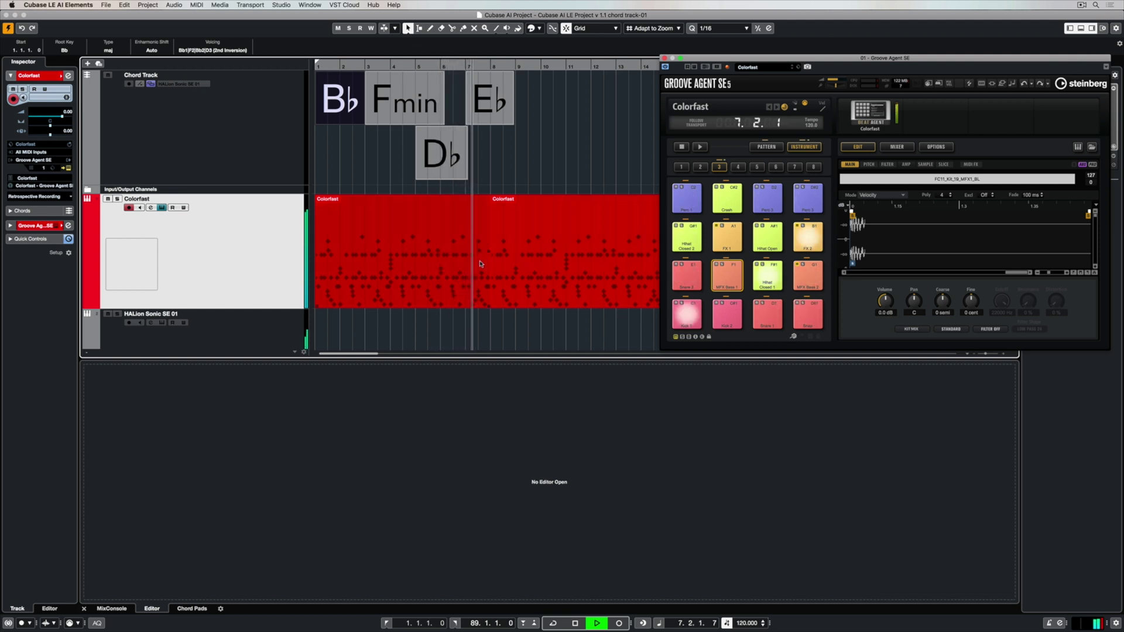
# Delete the extra Colorfast parts and repeat the drum part up to bar 37.
pyautogui.click(663, 58)
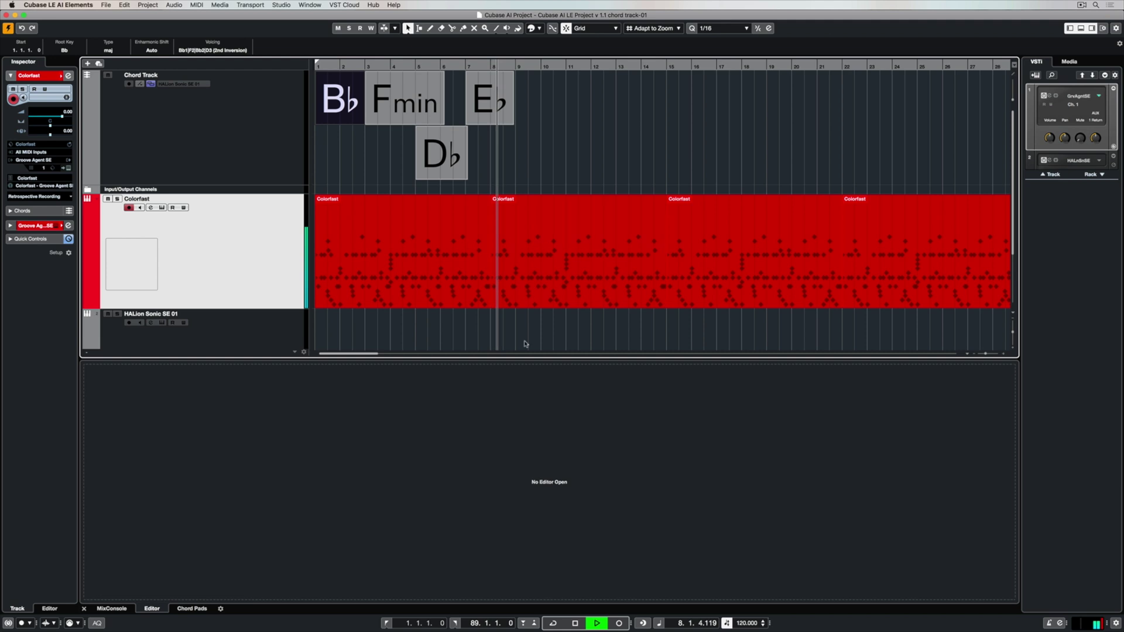
pyautogui.press('space')
pyautogui.doubleClick(483, 300)
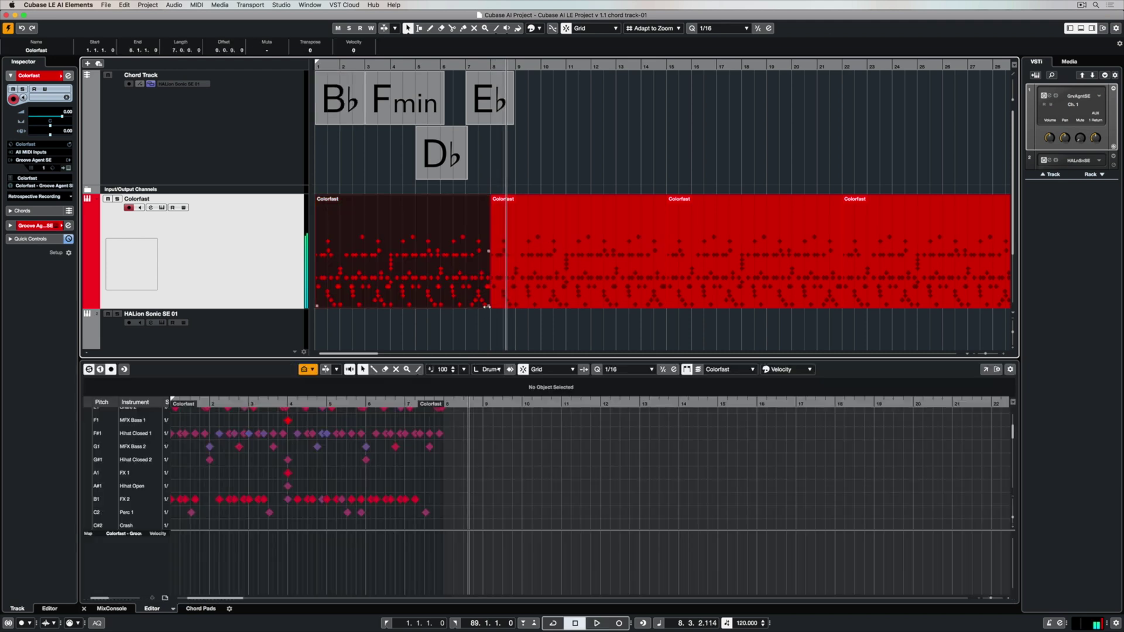
pyautogui.moveTo(490, 298); pyautogui.dragTo(821, 267)
pyautogui.press('g')
pyautogui.press('g')
pyautogui.press('Delete')
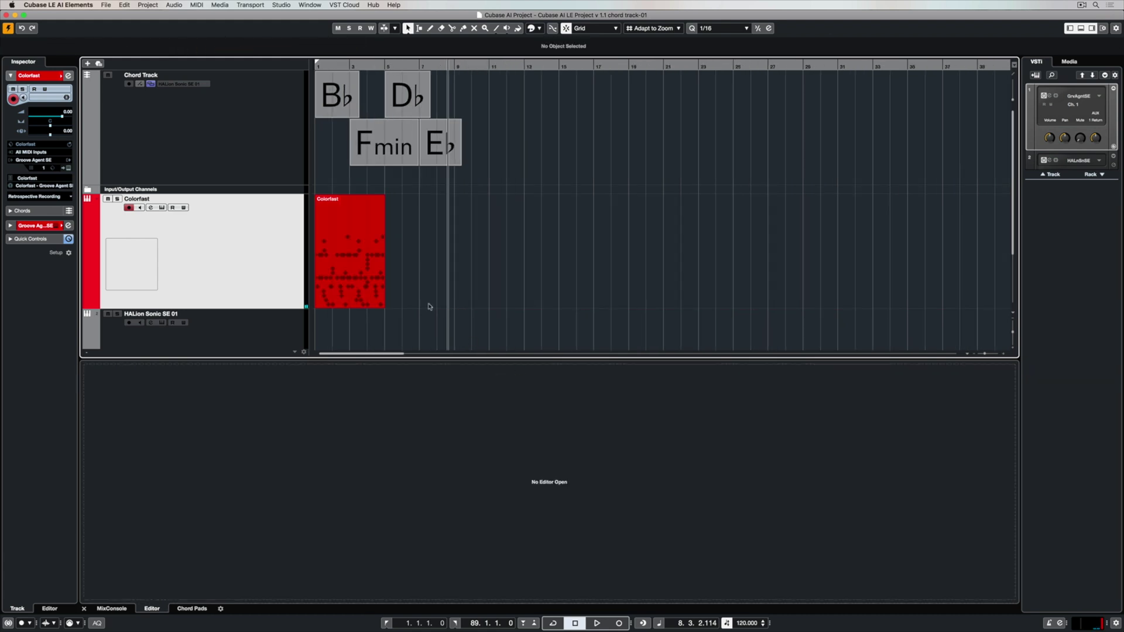
pyautogui.moveTo(386, 253); pyautogui.dragTo(940, 217)
# Play the project from the start, then set the tempo to 119 BPM.
pyautogui.press('Home')
pyautogui.press('space')
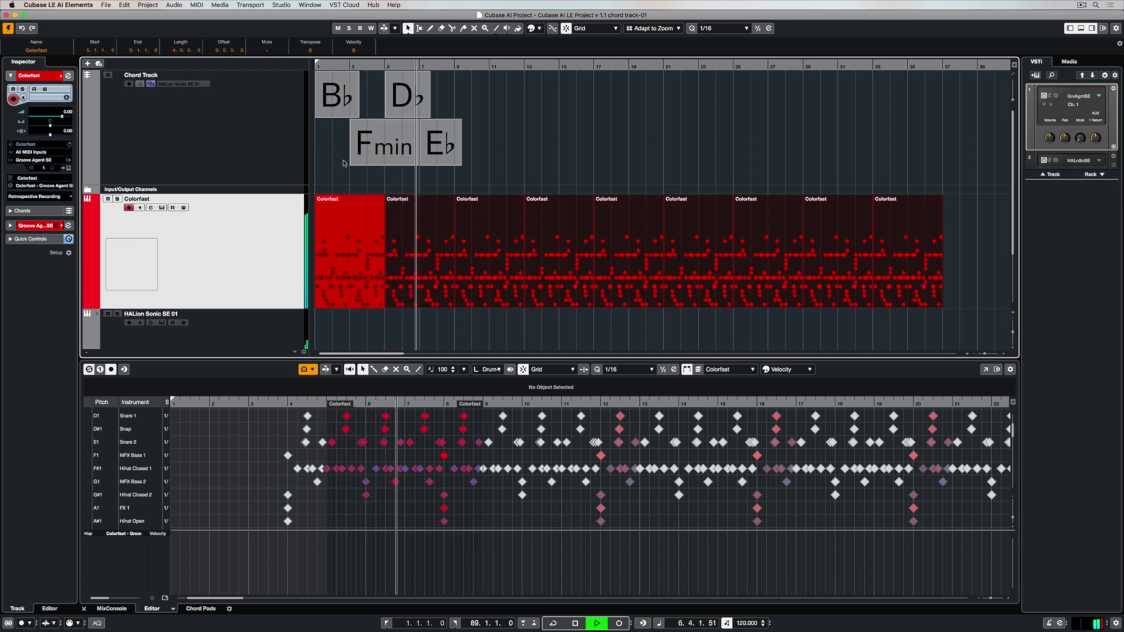
pyautogui.press('space')
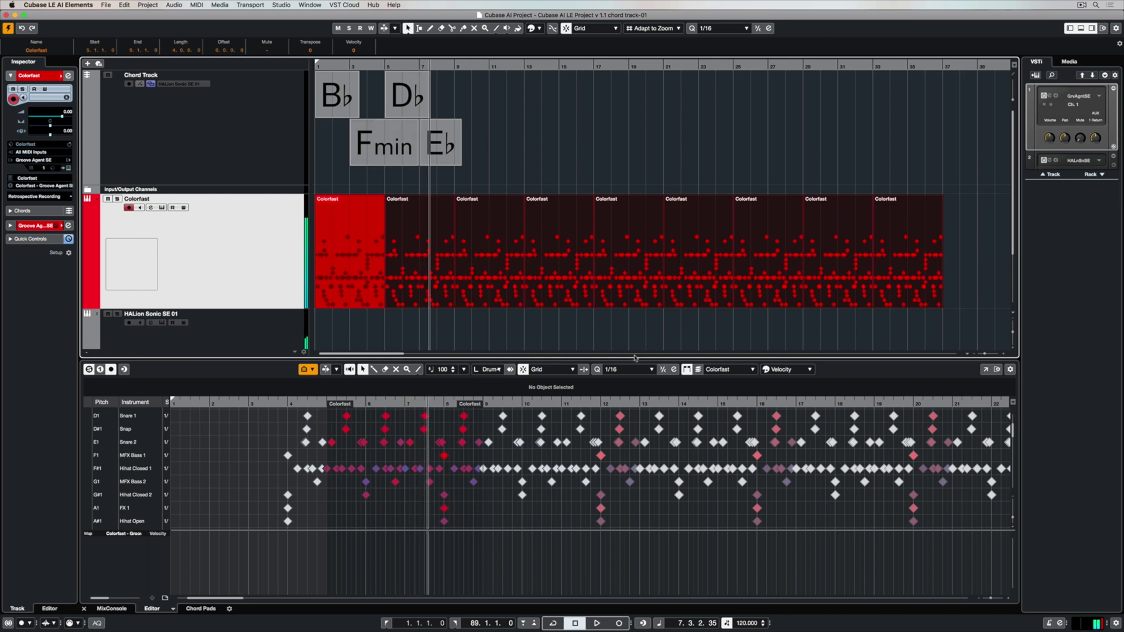
pyautogui.hscroll(5, 744, 563)
pyautogui.doubleClick(744, 623)
pyautogui.write('119')
pyautogui.press('Return')
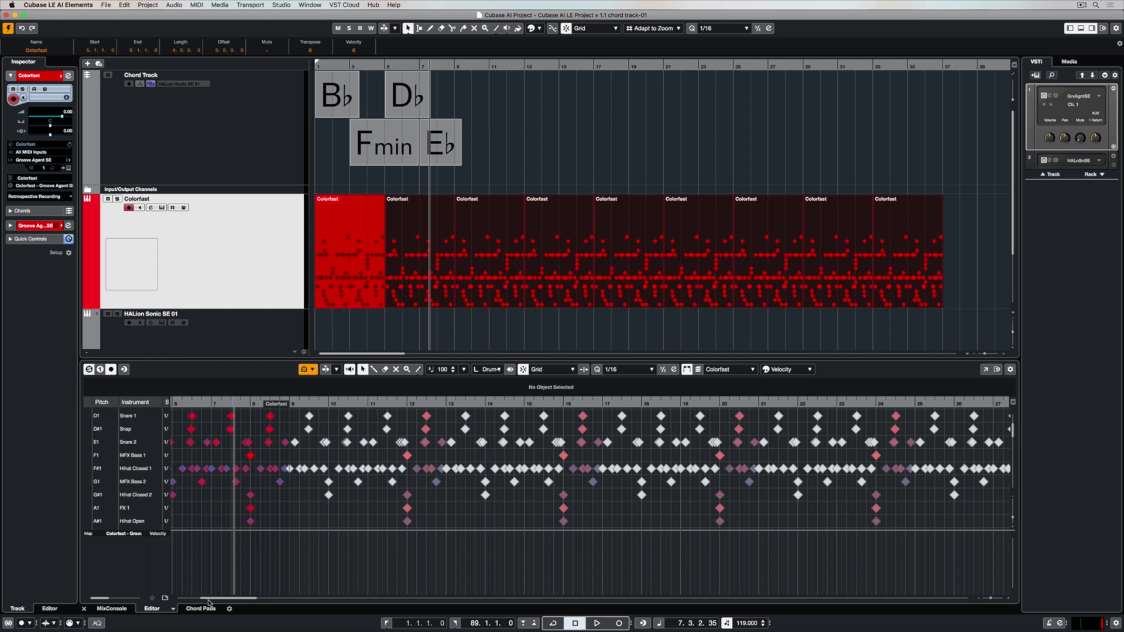
# Show Chord Pads for HALion Sonic SE 01 and audition the G, F and C pads.
pyautogui.click(204, 608)
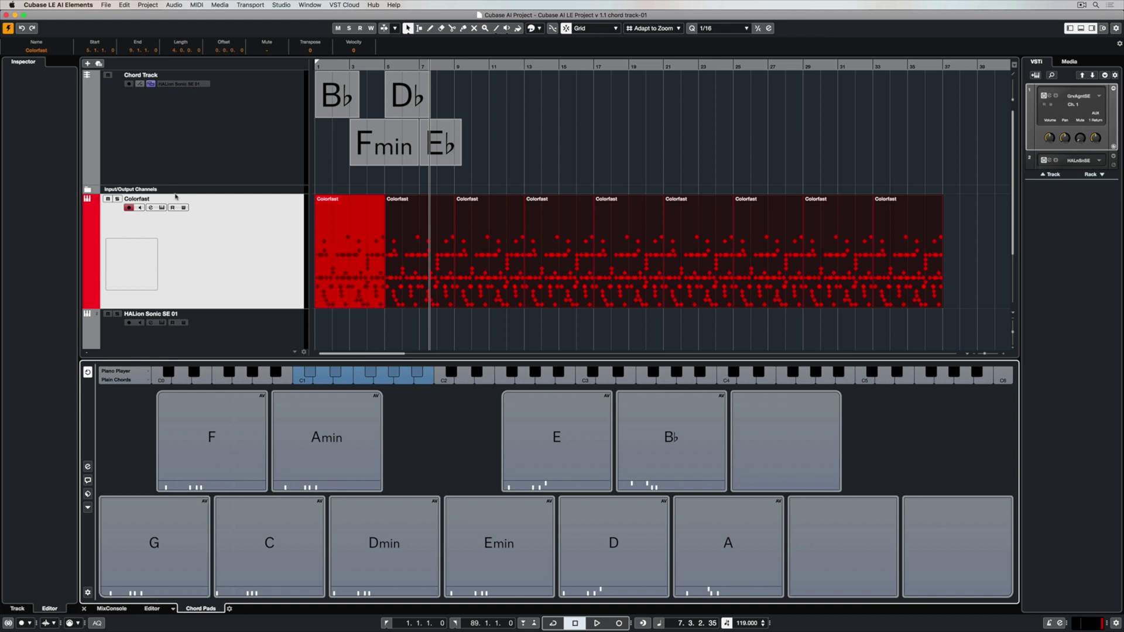
pyautogui.click(216, 339)
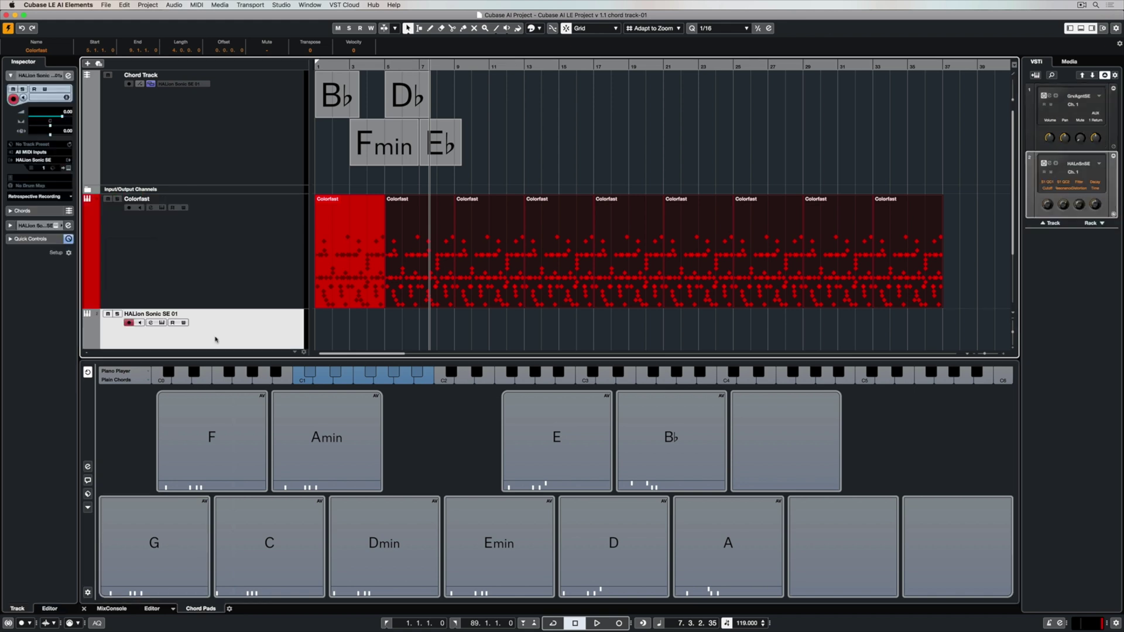
pyautogui.click(159, 535)
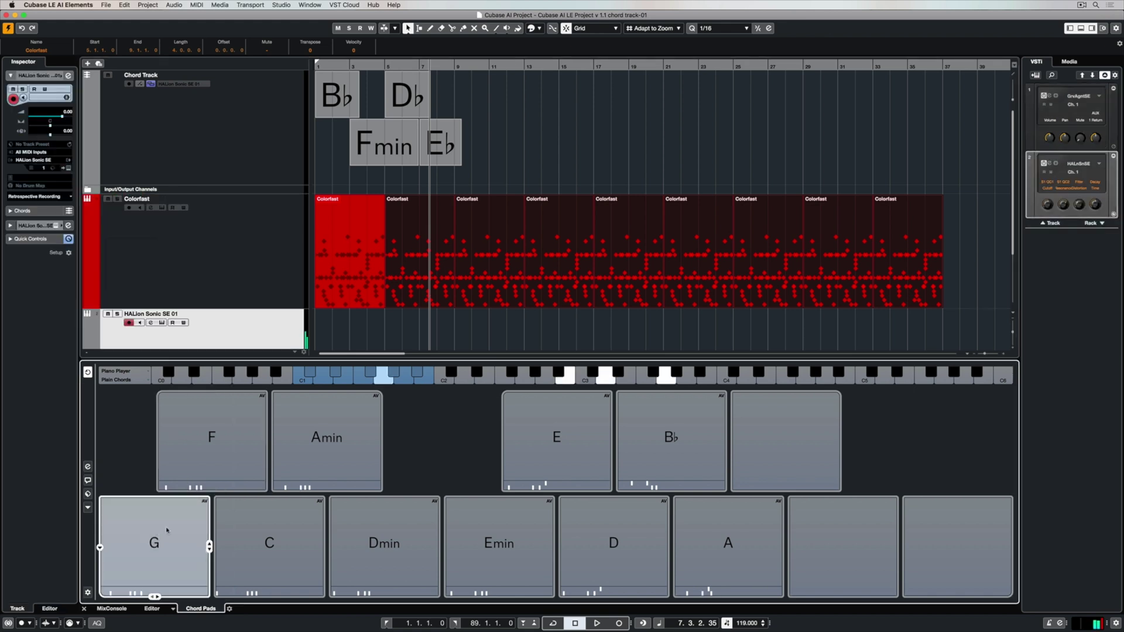
pyautogui.click(214, 442)
pyautogui.click(266, 542)
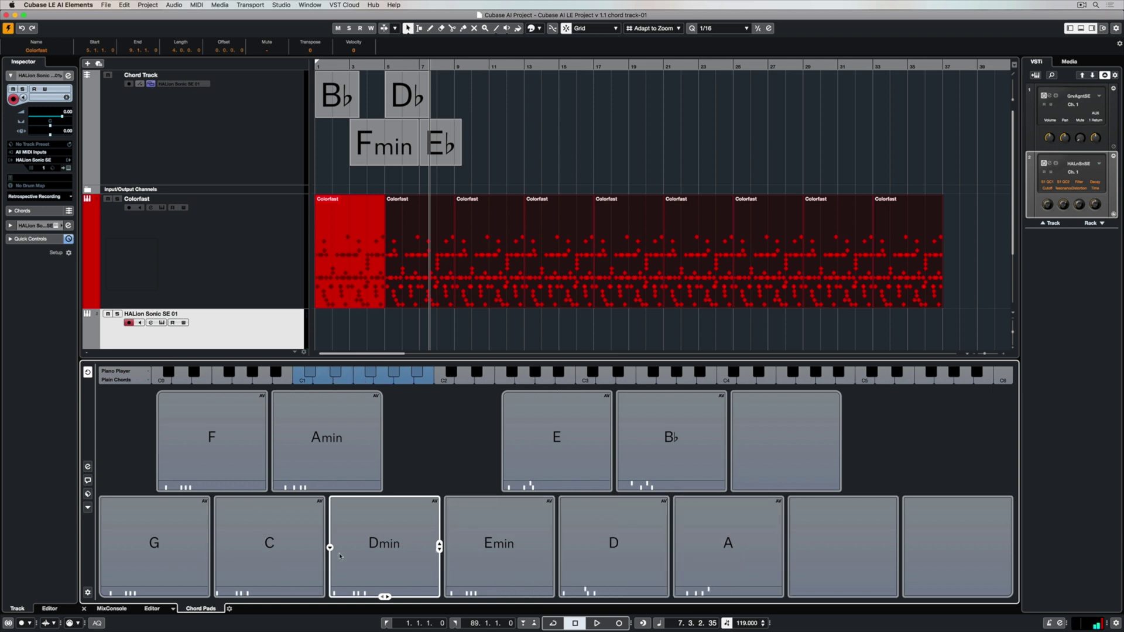
pyautogui.click(88, 494)
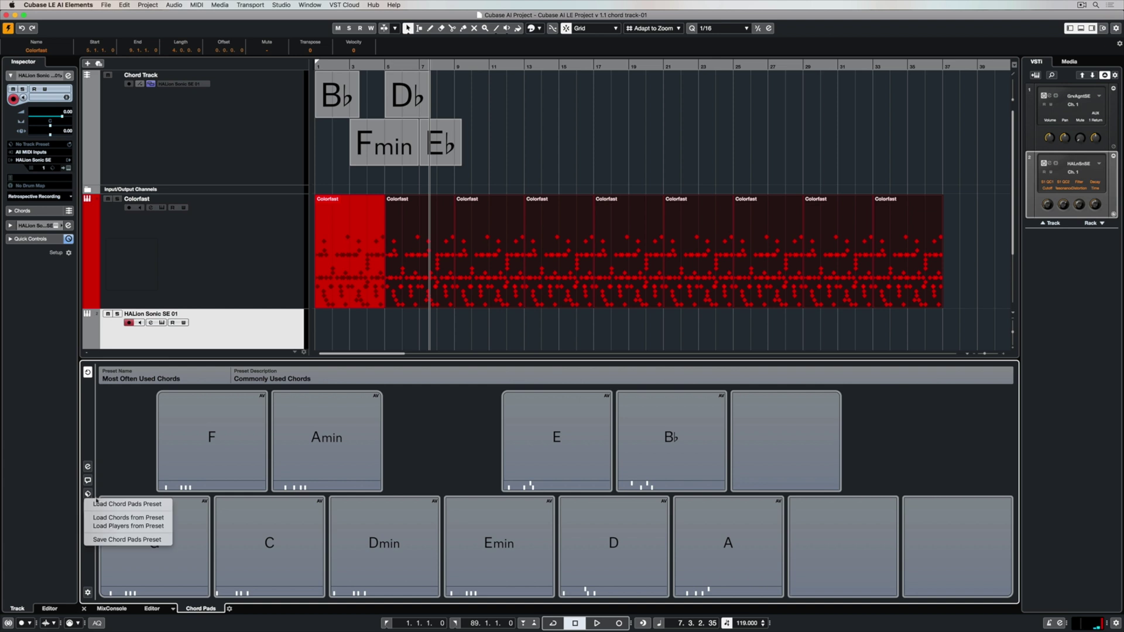
# Load the A Few Of Six chord pad preset.
pyautogui.click(102, 505)
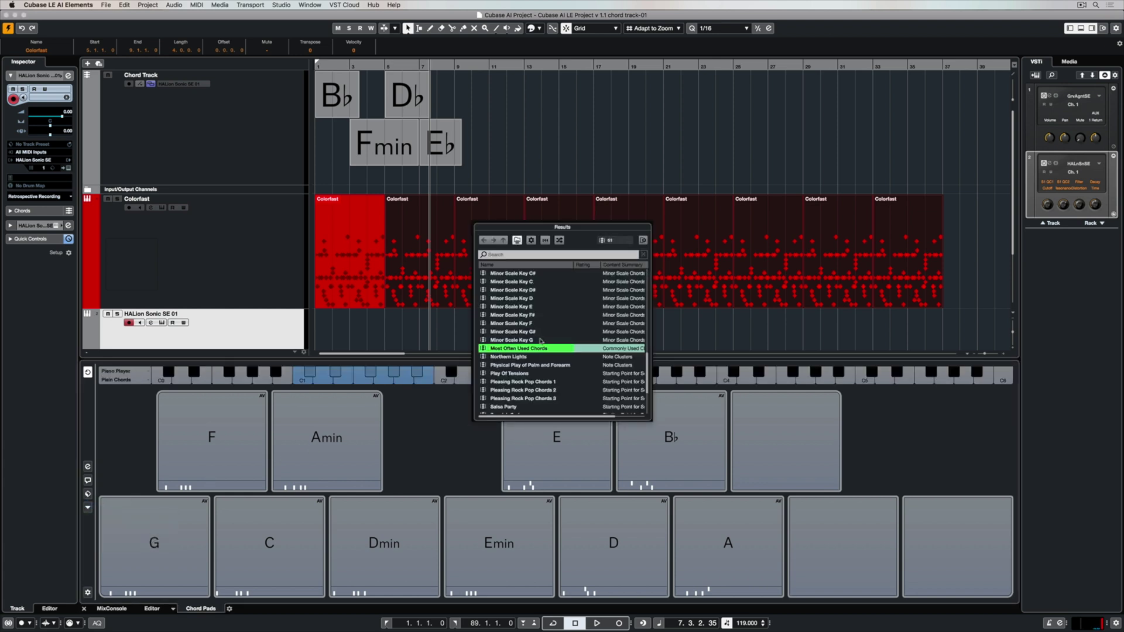
pyautogui.doubleClick(515, 348)
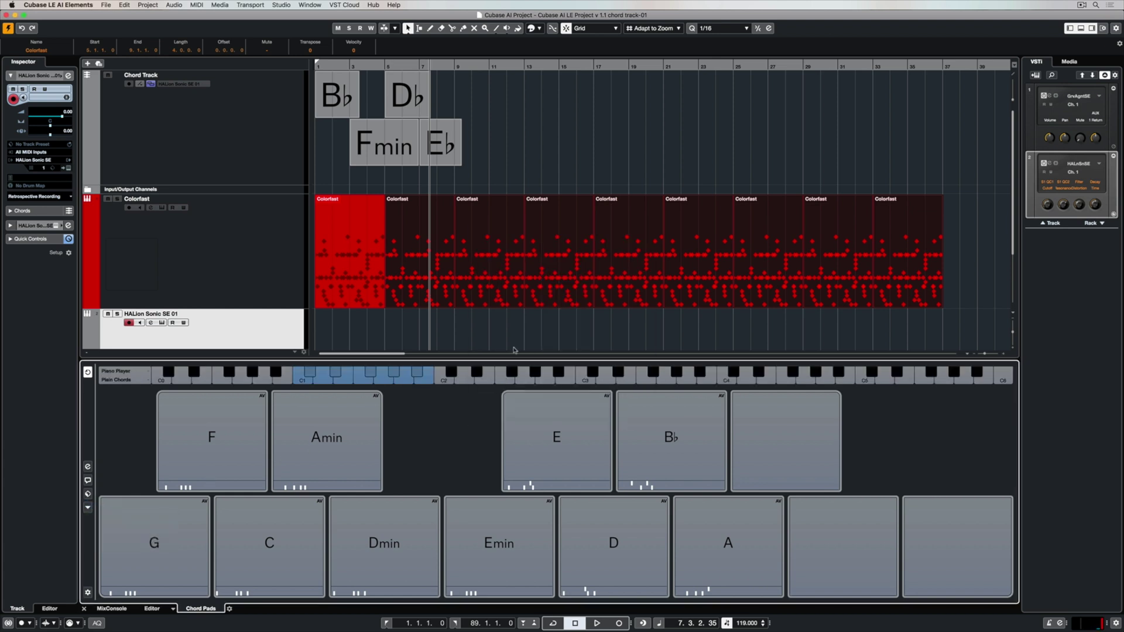
pyautogui.click(88, 494)
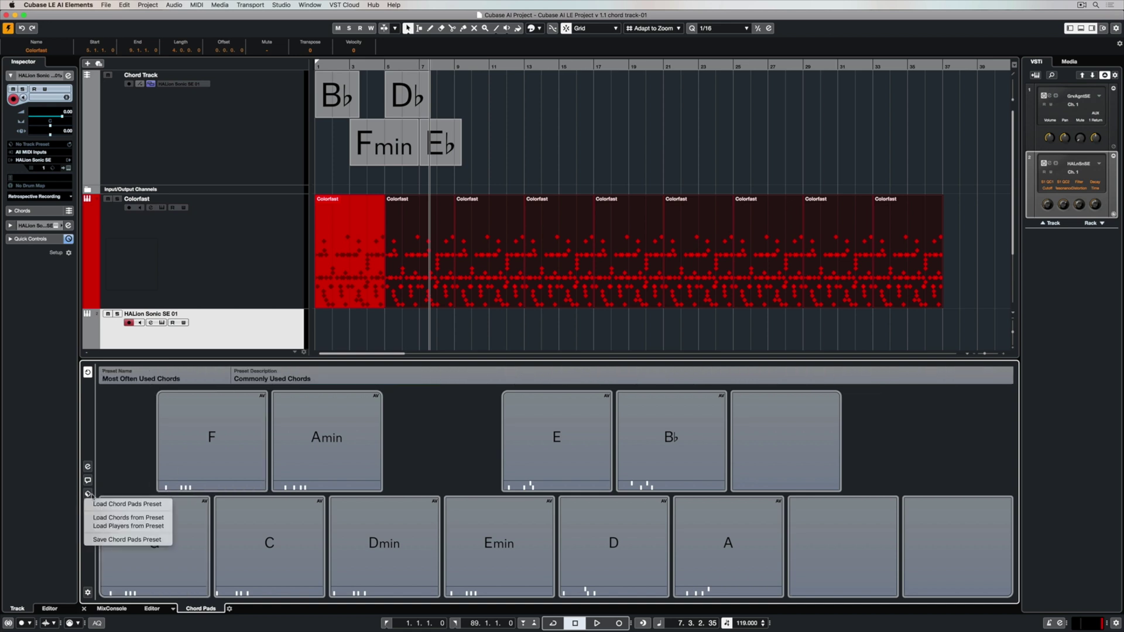
pyautogui.click(108, 505)
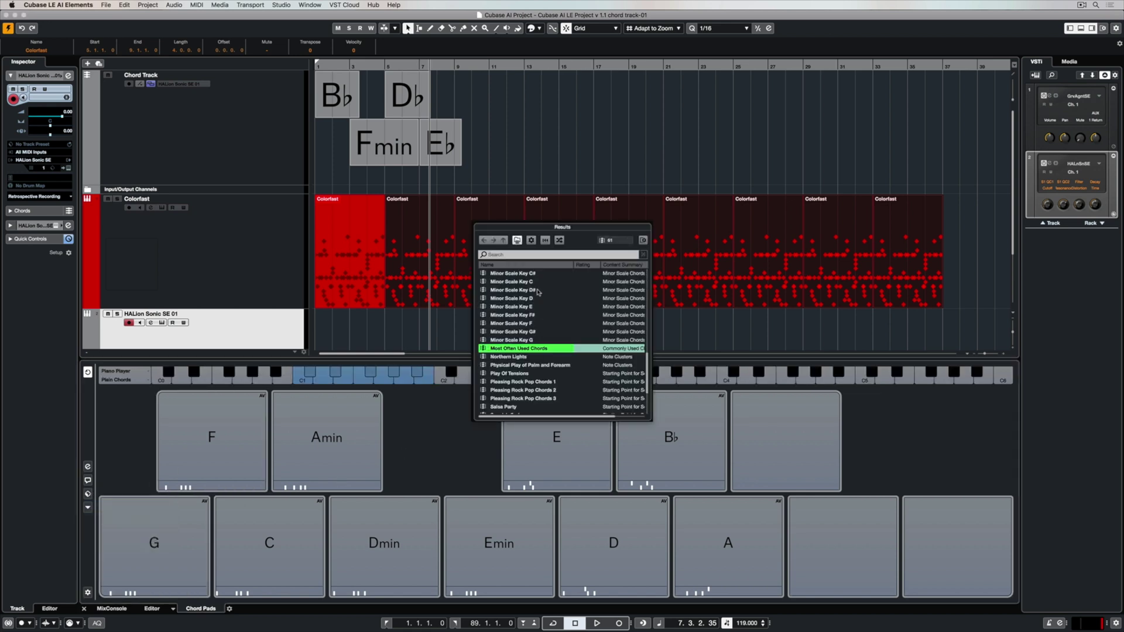
pyautogui.doubleClick(512, 274)
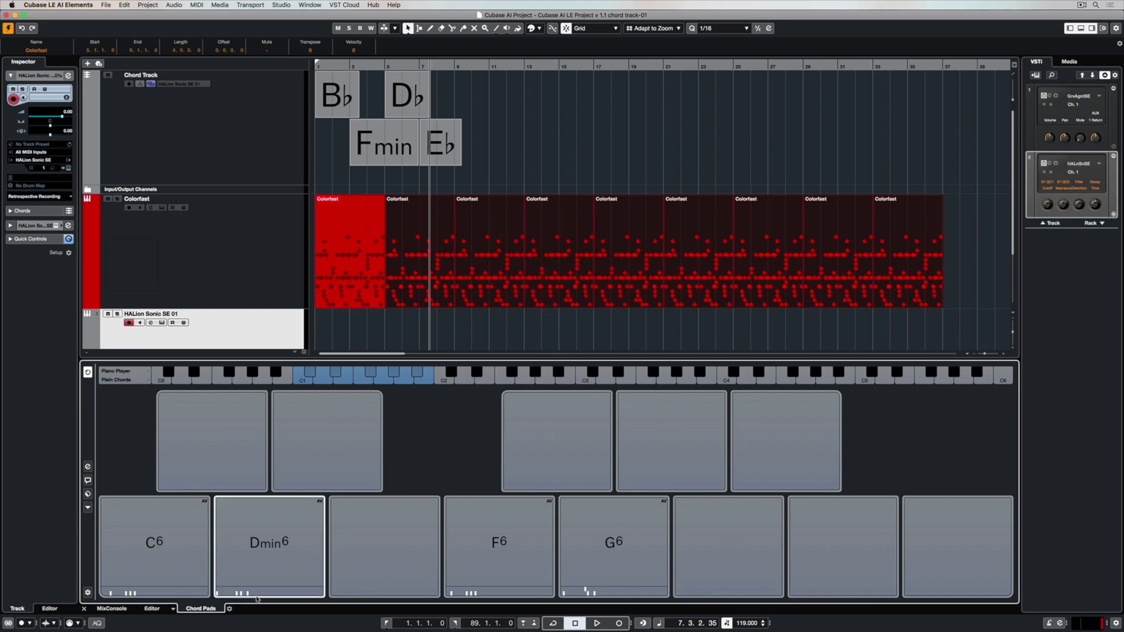
# Audition the C6, Dmin6, F6 and G6 pads twice through.
pyautogui.click(154, 547)
pyautogui.click(269, 547)
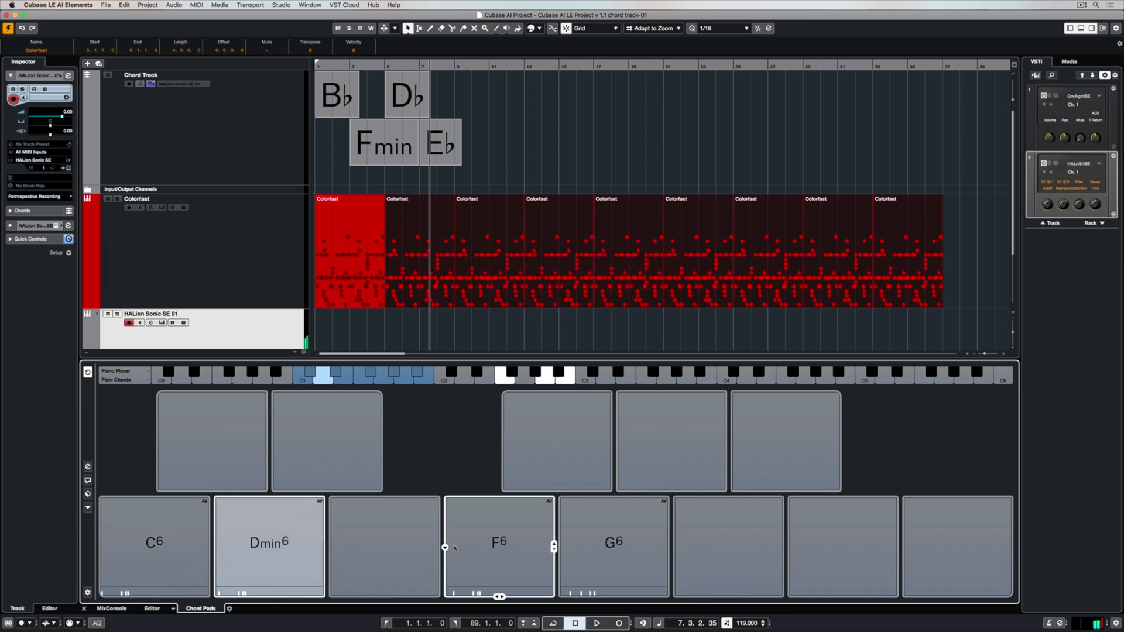
pyautogui.click(486, 543)
pyautogui.click(601, 545)
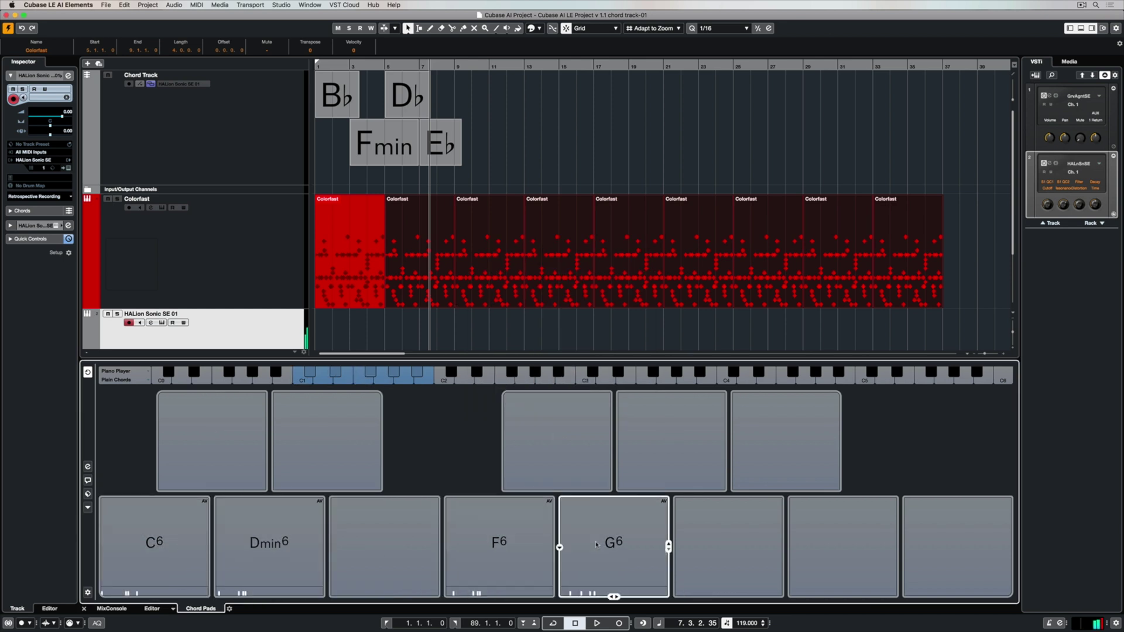
pyautogui.click(164, 557)
pyautogui.click(304, 545)
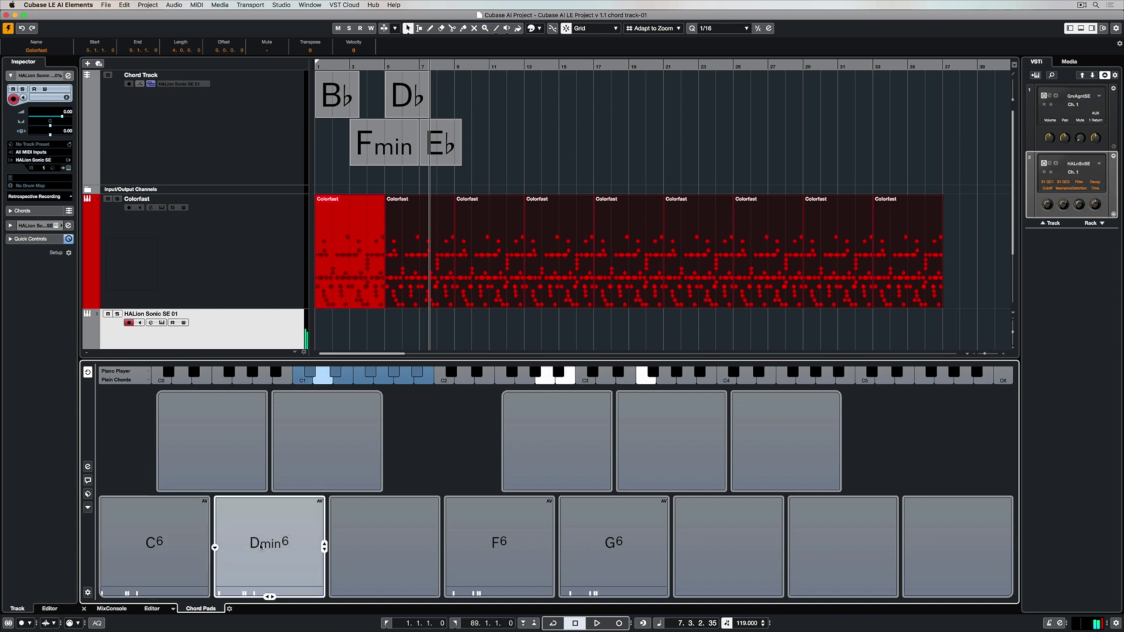
pyautogui.click(511, 542)
pyautogui.click(561, 549)
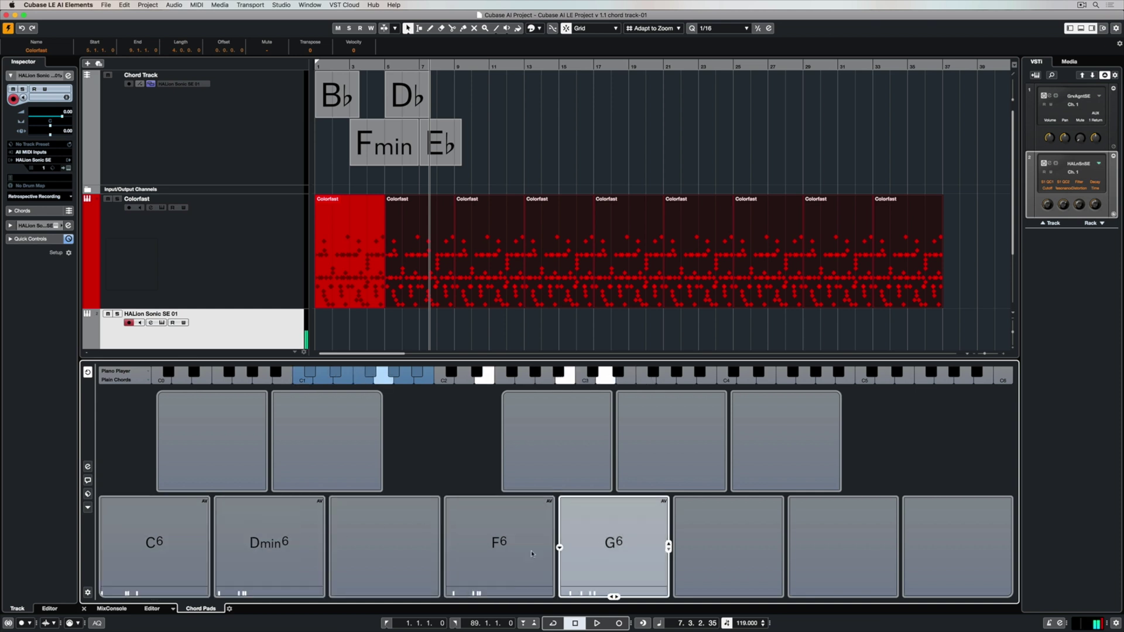
# Reopen the chord pad preset browser and close it without changing the pads.
pyautogui.click(87, 495)
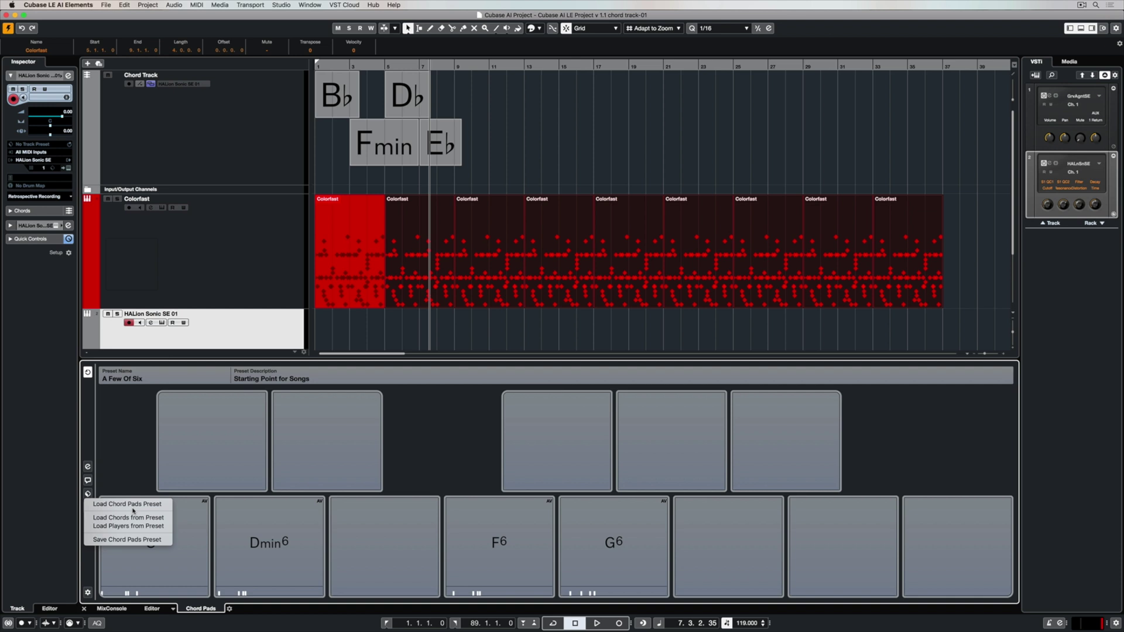
pyautogui.click(132, 506)
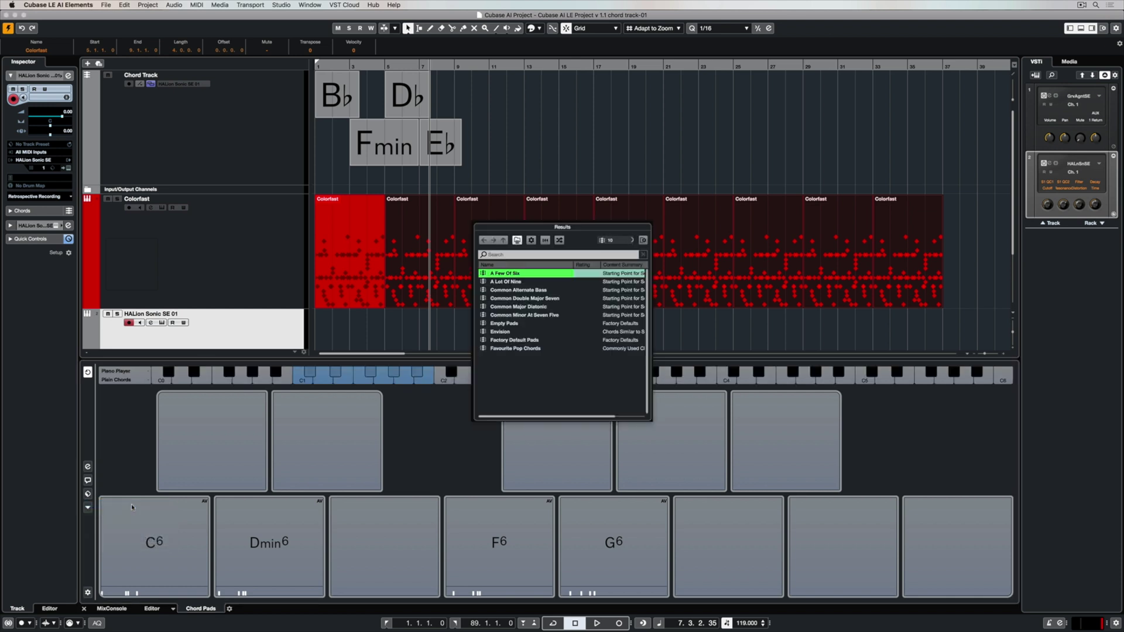
pyautogui.click(140, 501)
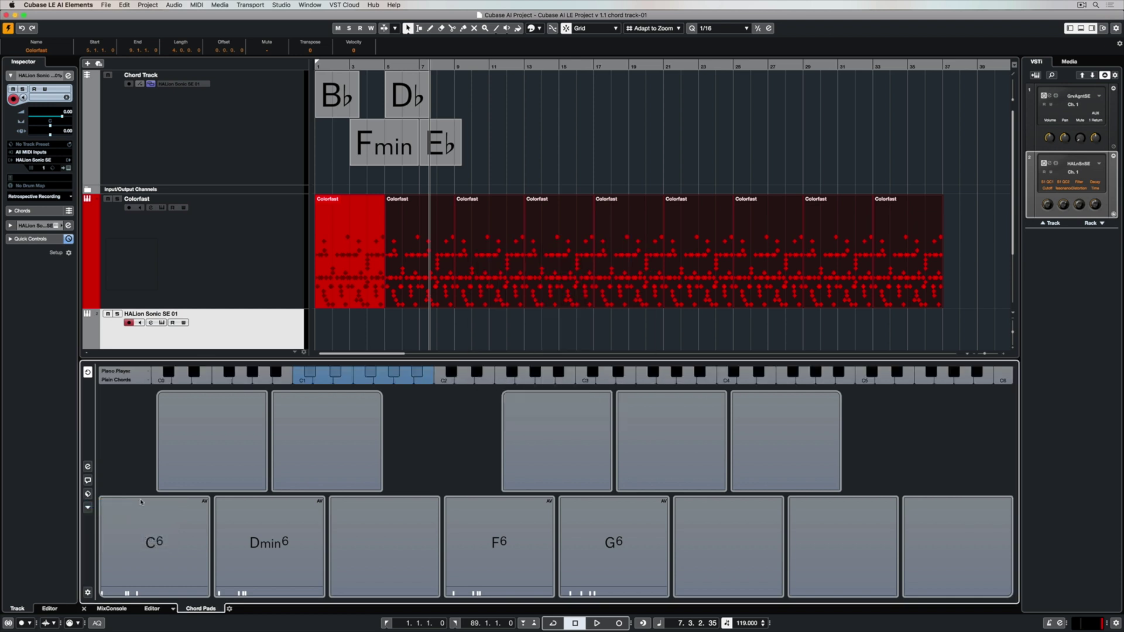
pyautogui.click(88, 507)
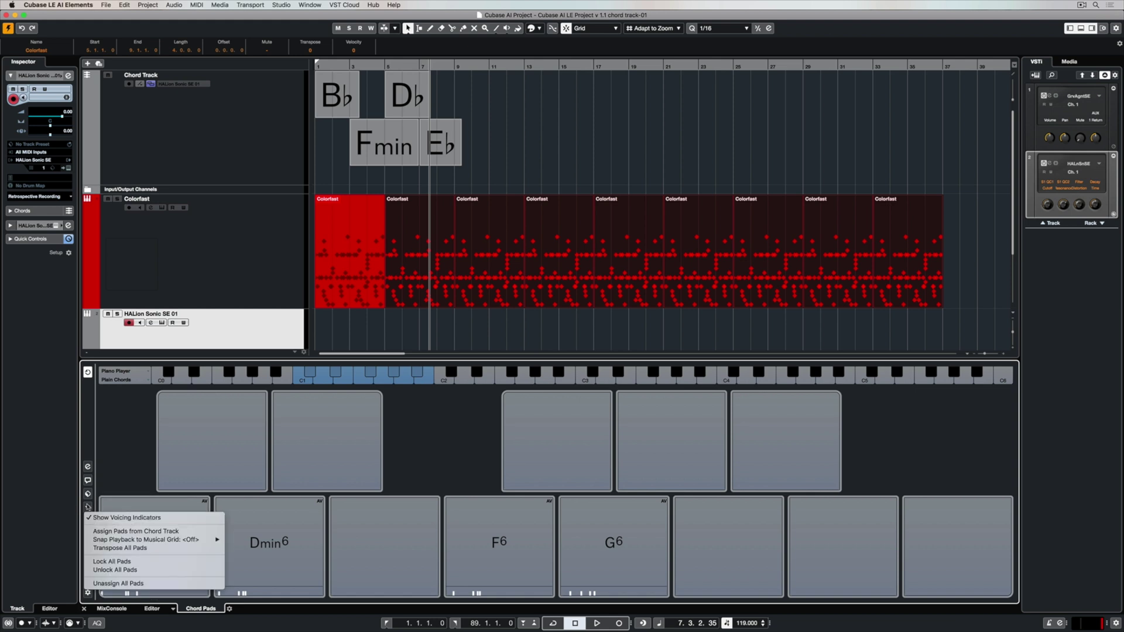
# Assign the pads from the chord track and audition B♭, Fmin, D♭ and E♭.
pyautogui.click(140, 532)
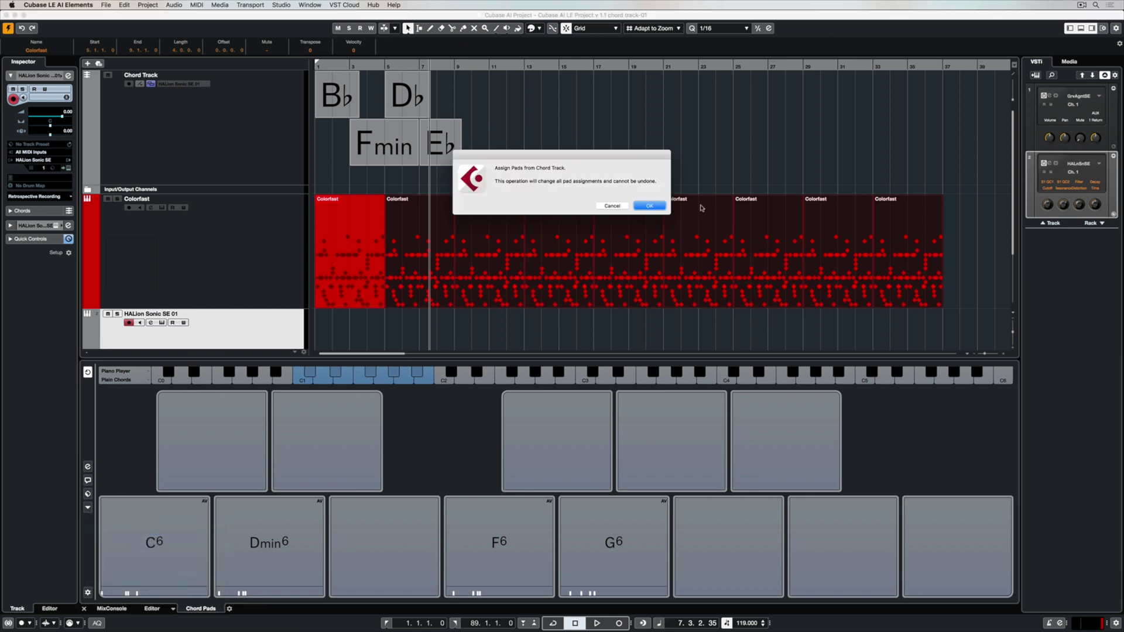
pyautogui.click(650, 205)
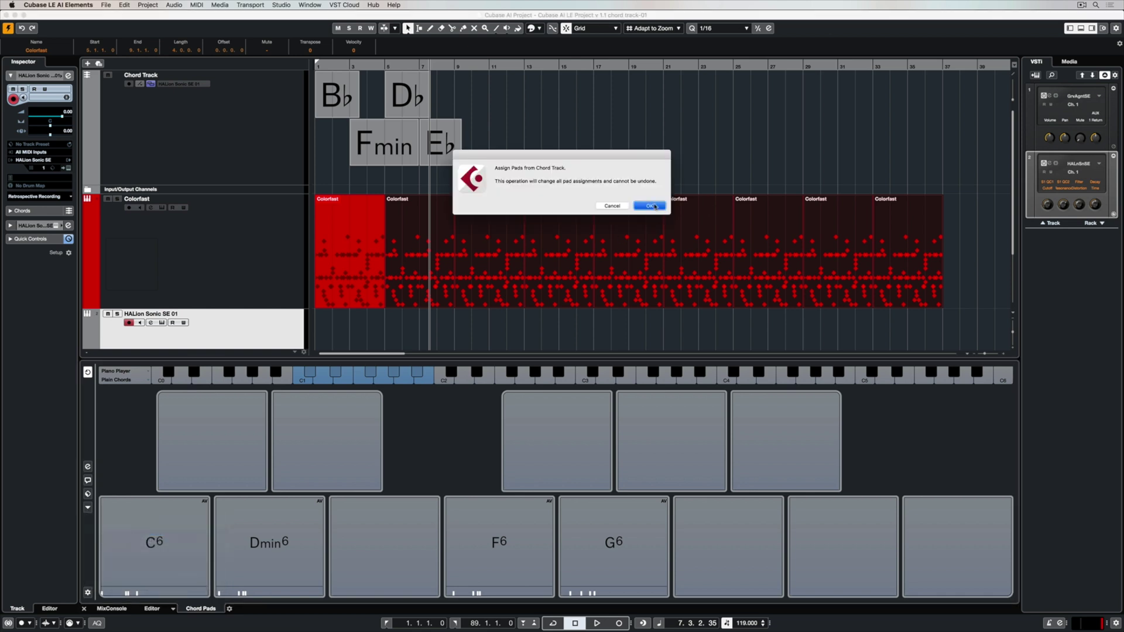
pyautogui.click(167, 538)
pyautogui.click(211, 487)
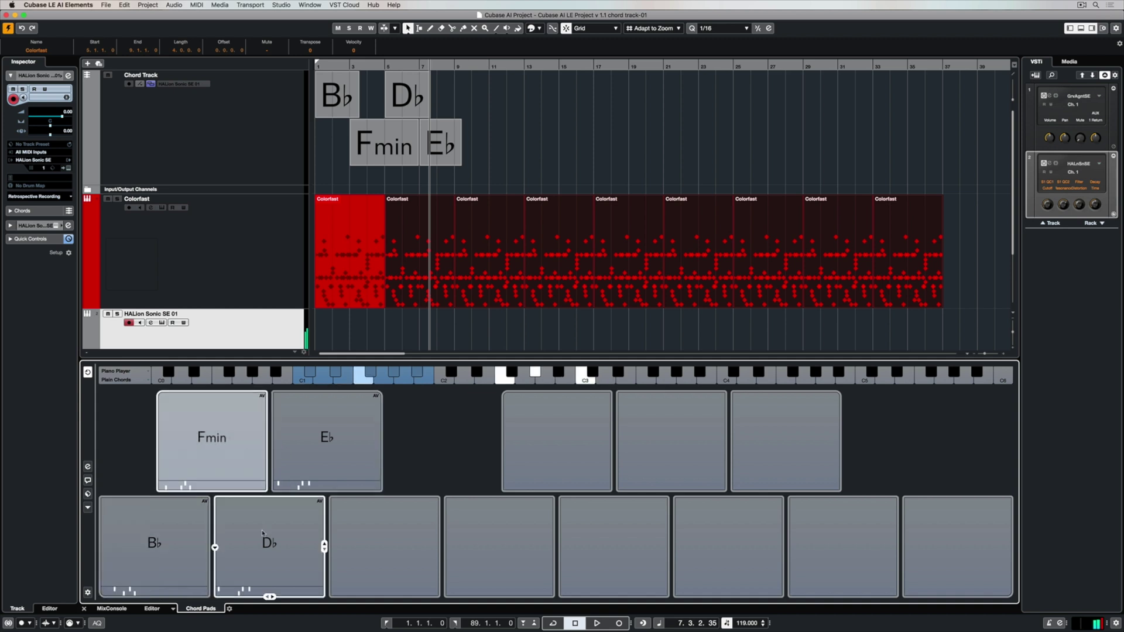
pyautogui.click(290, 501)
pyautogui.click(304, 476)
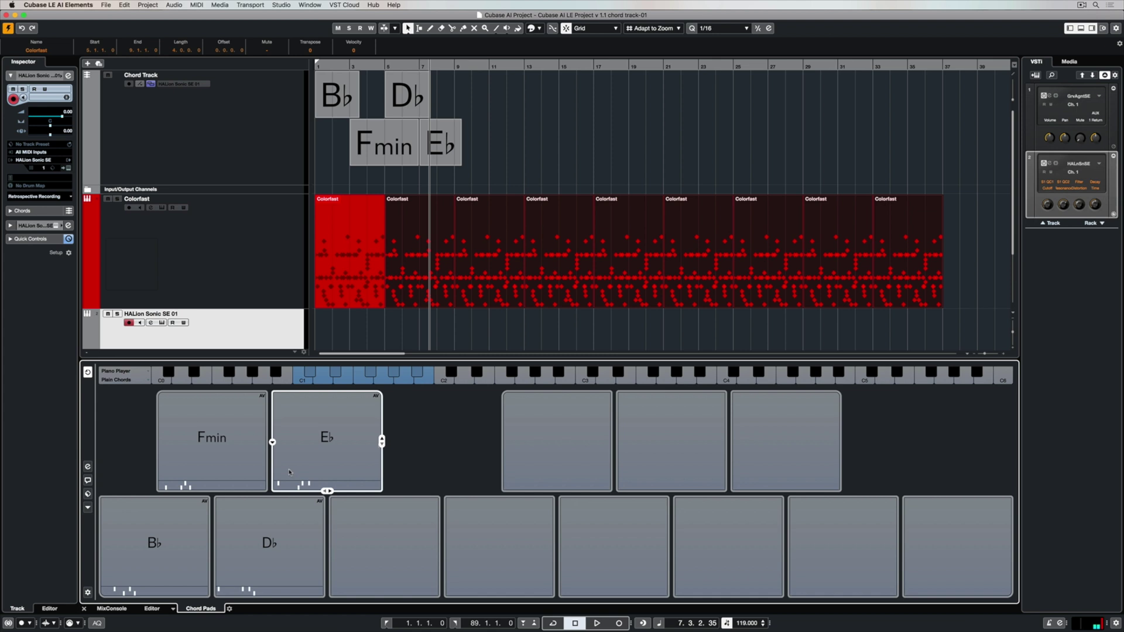
pyautogui.click(171, 480)
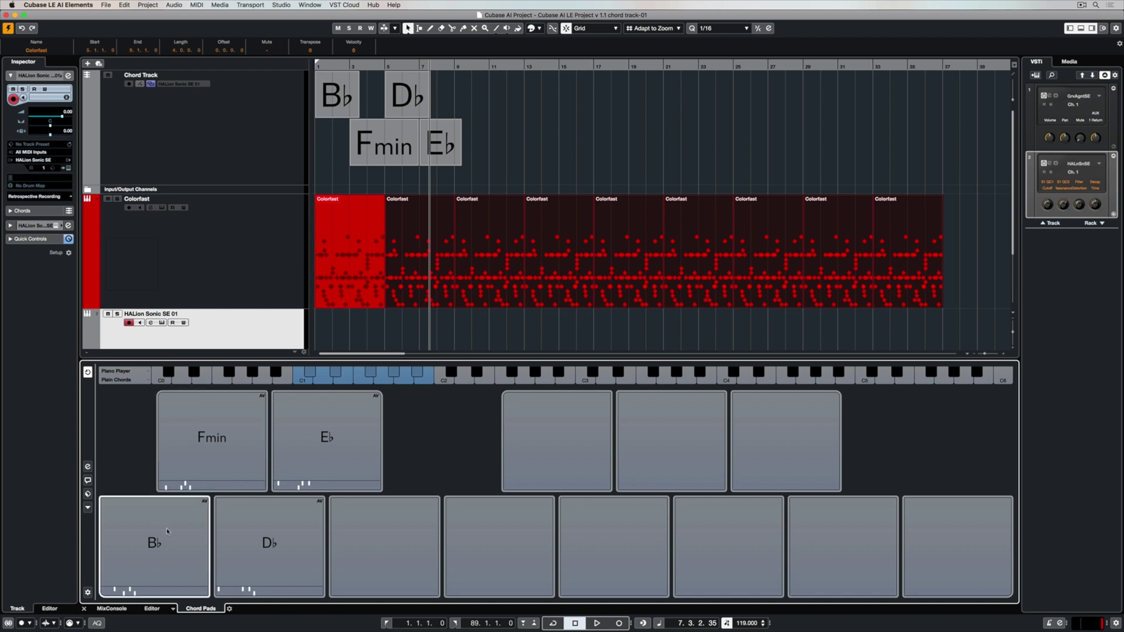
# Turn the B♭ pad into B♭maj7 by adding tension notes.
pyautogui.click(187, 541)
pyautogui.click(209, 547)
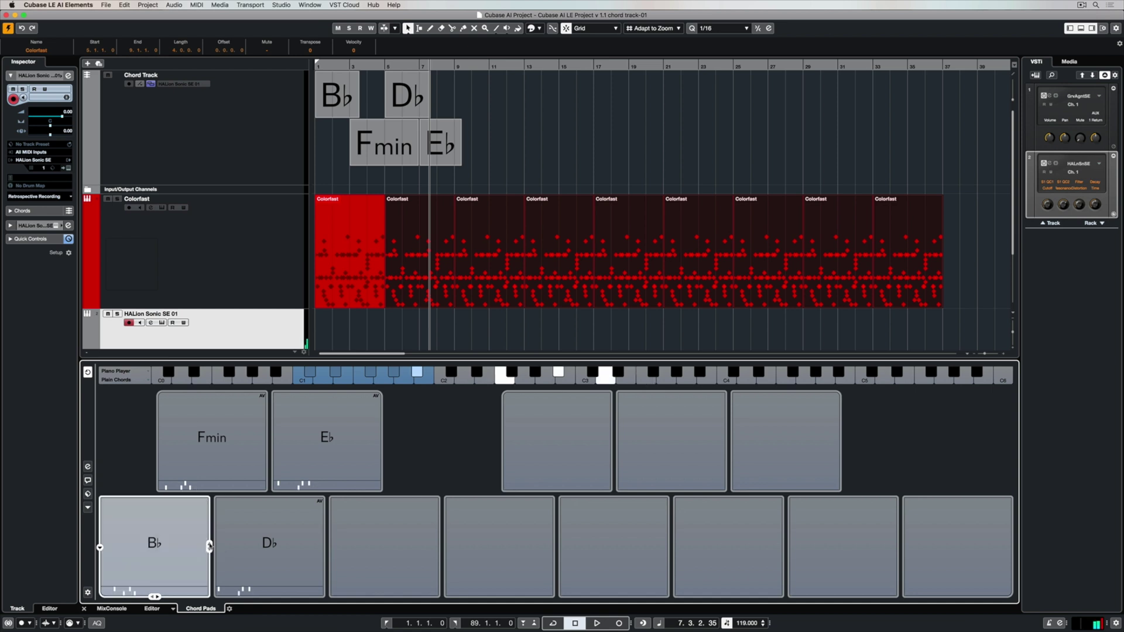
pyautogui.moveTo(209, 547)
pyautogui.mouseDown()
pyautogui.moveTo(209, 536)
pyautogui.moveTo(199, 558)
pyautogui.mouseUp()
pyautogui.moveTo(157, 597); pyautogui.dragTo(159, 597)
pyautogui.click(162, 523)
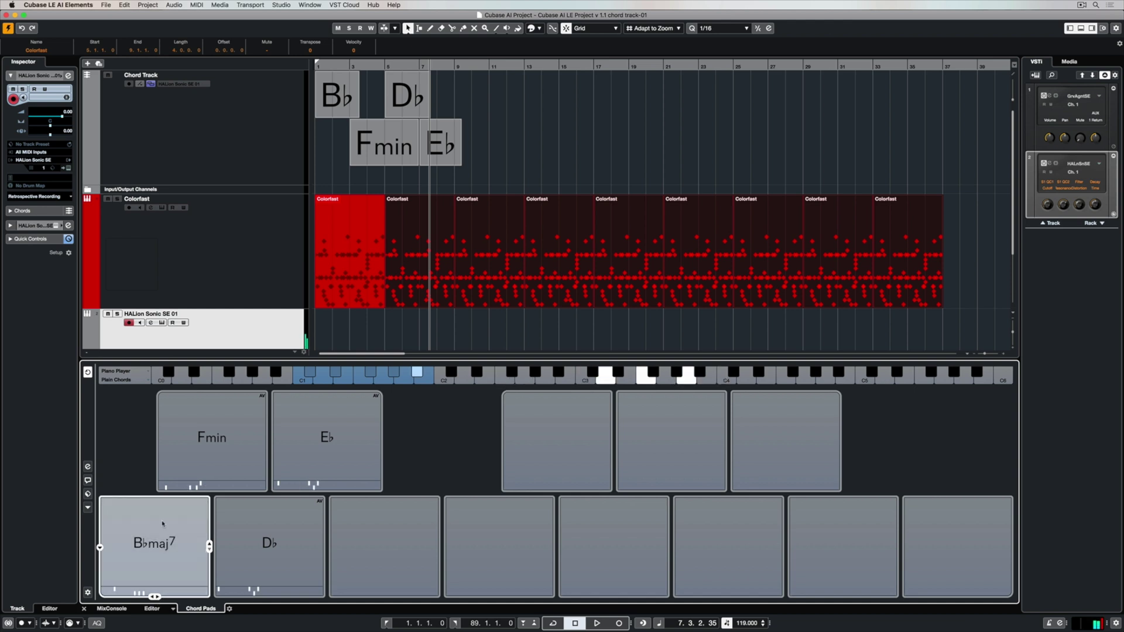
# Change the Fmin and D♭ pads into Fmin9 and D♭9, auditioning them.
pyautogui.click(188, 446)
pyautogui.moveTo(211, 492); pyautogui.dragTo(212, 491)
pyautogui.click(185, 534)
pyautogui.click(208, 454)
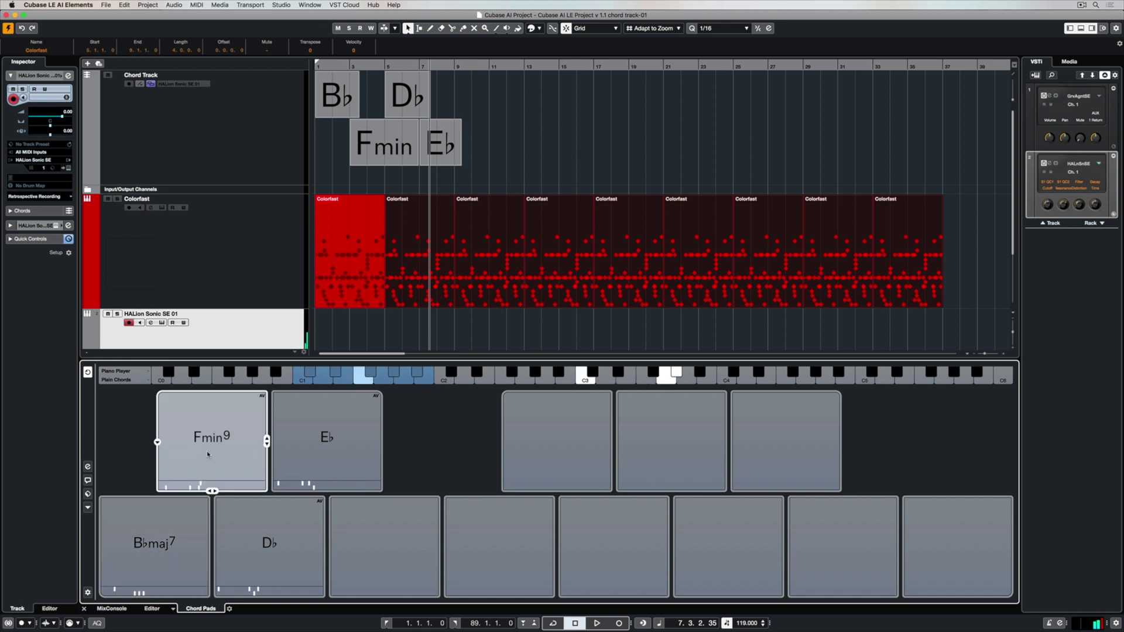
pyautogui.click(266, 540)
pyautogui.moveTo(271, 597); pyautogui.dragTo(272, 594)
pyautogui.click(156, 532)
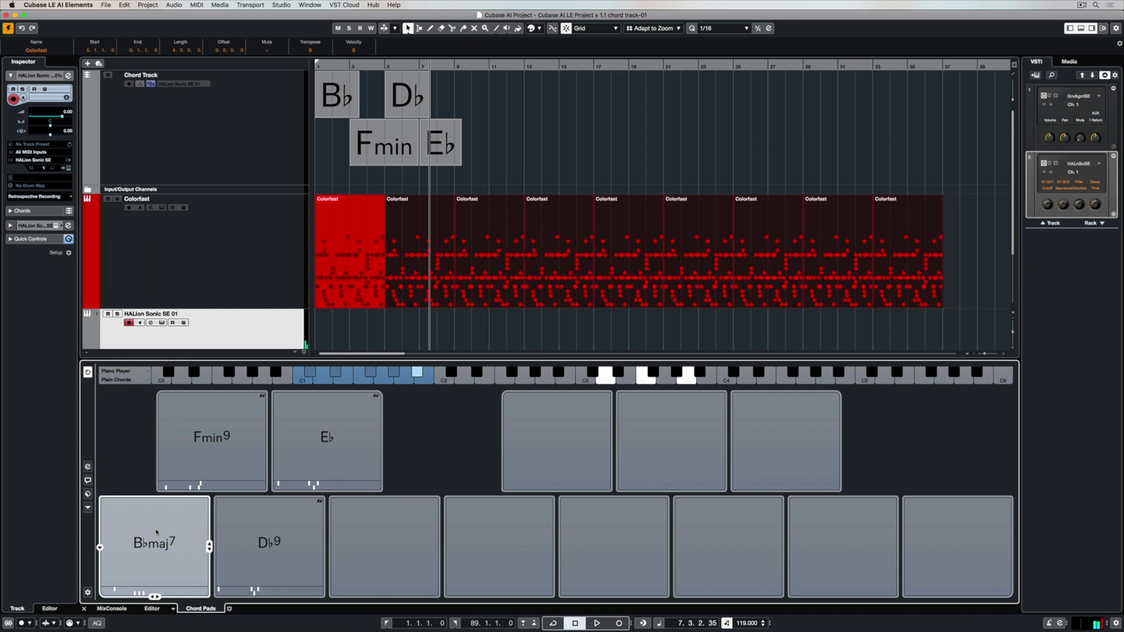
pyautogui.click(208, 447)
pyautogui.click(241, 509)
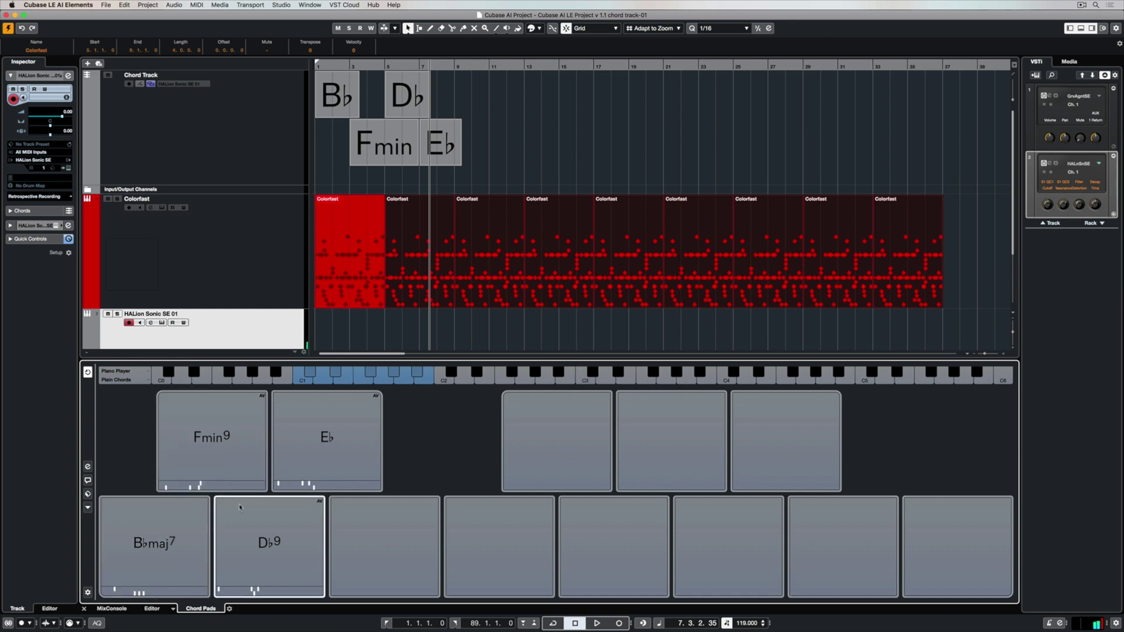
# Make the Eb pad Eb9 and audition Bbmaj7, Fmin9, Db9 and Eb9.
pyautogui.click(315, 433)
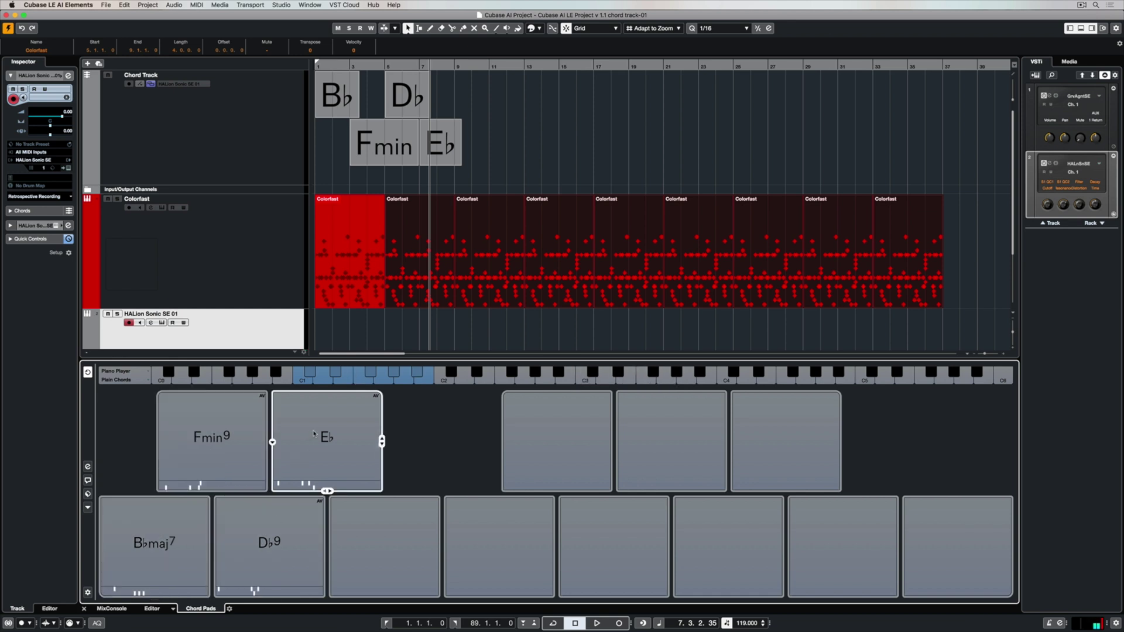
pyautogui.click(314, 433)
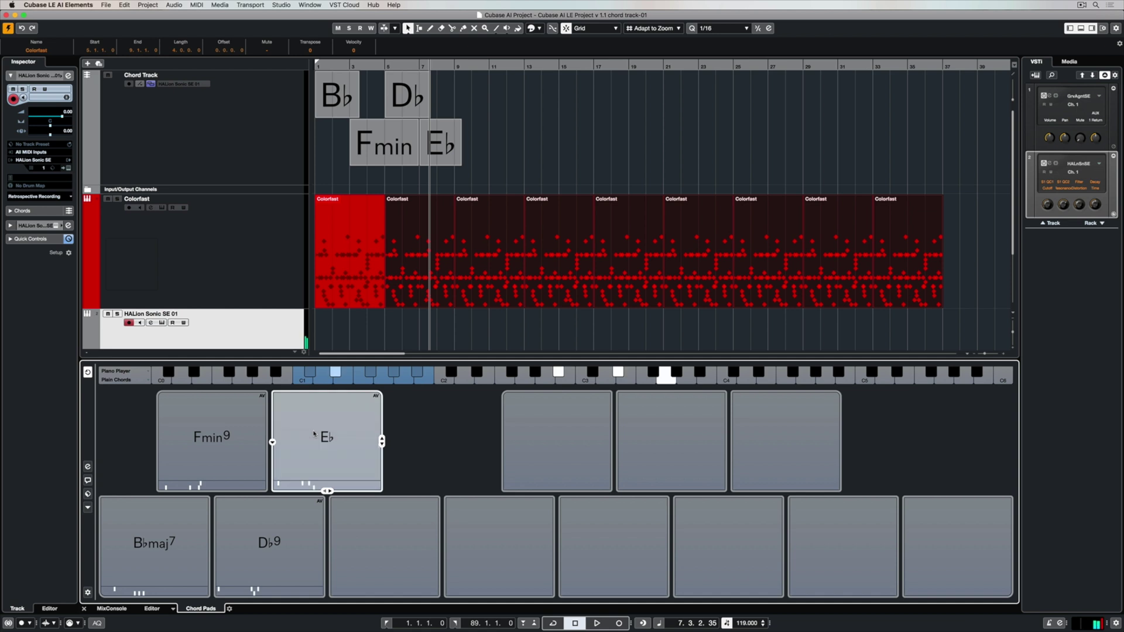
pyautogui.click(329, 491)
pyautogui.click(161, 549)
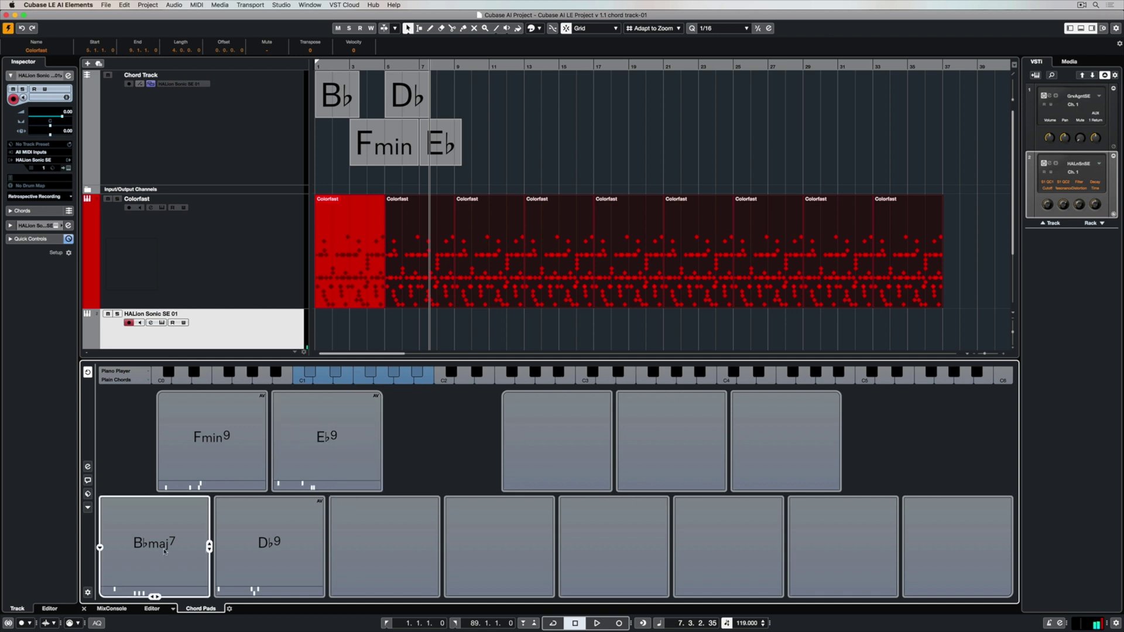
pyautogui.click(151, 543)
pyautogui.click(219, 456)
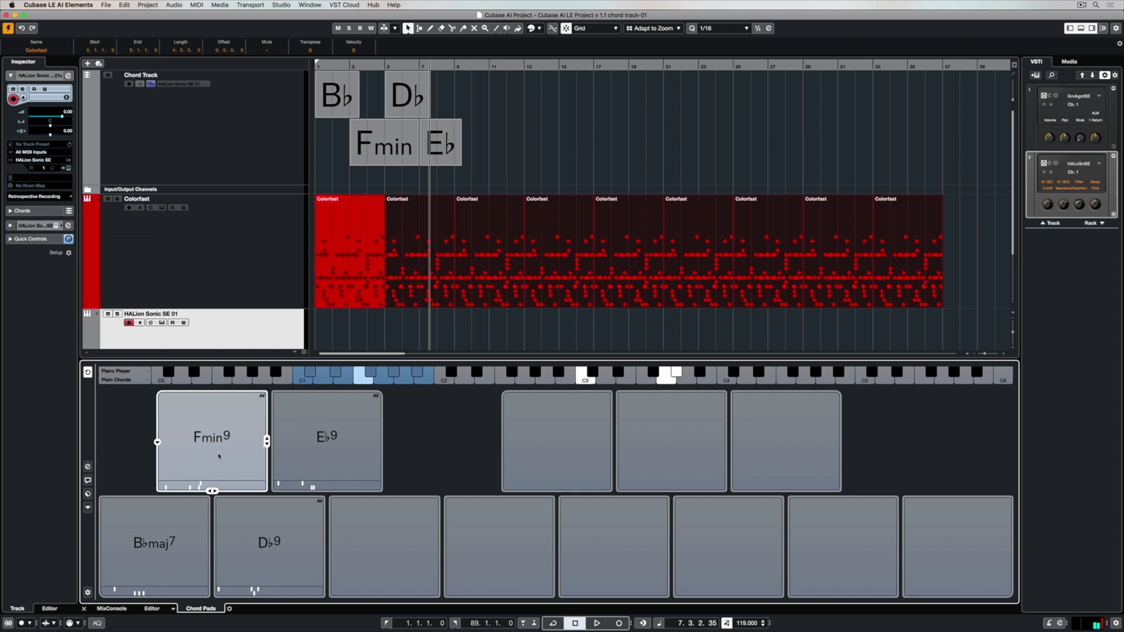
pyautogui.click(259, 532)
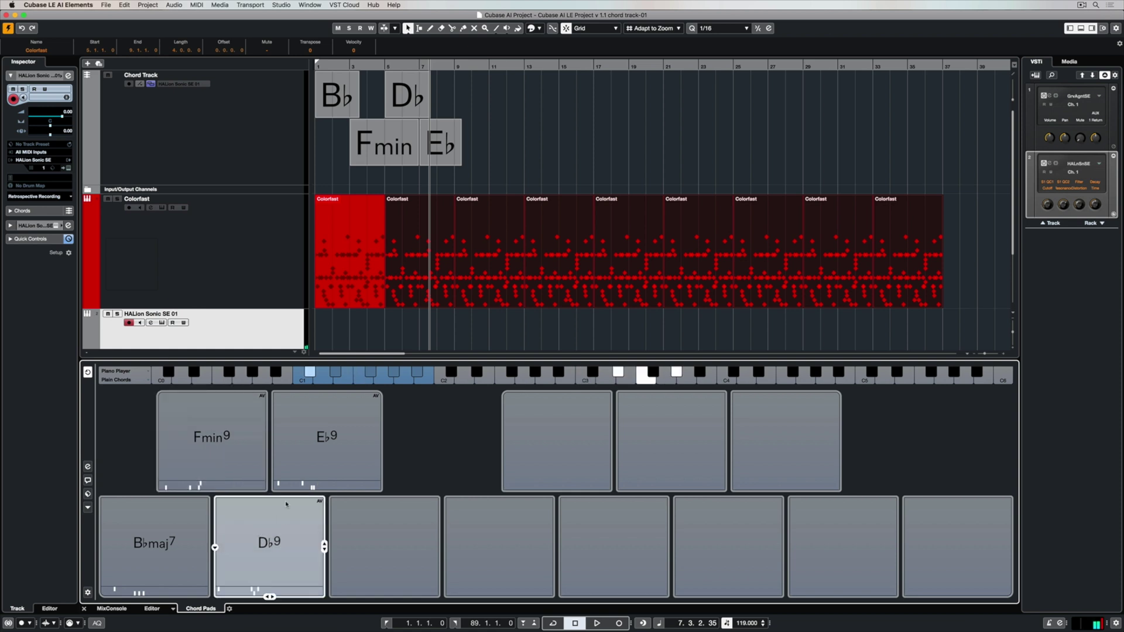
pyautogui.click(321, 437)
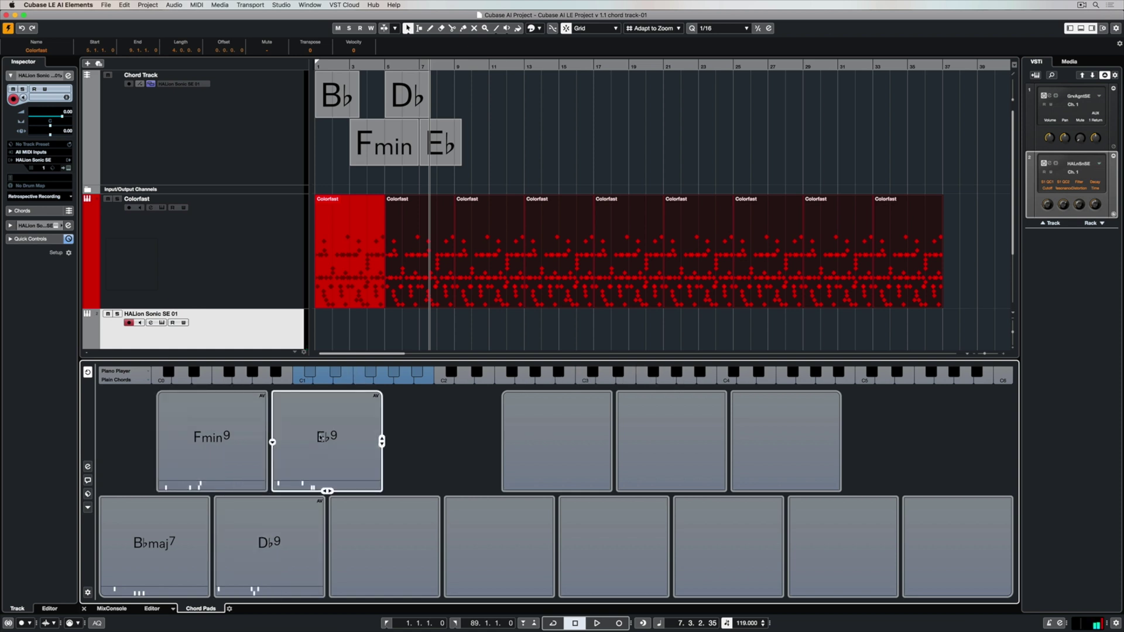
# Switch the chord pad player to Piano Player, leaving Chord Voicing Style at All Options.
pyautogui.click(88, 467)
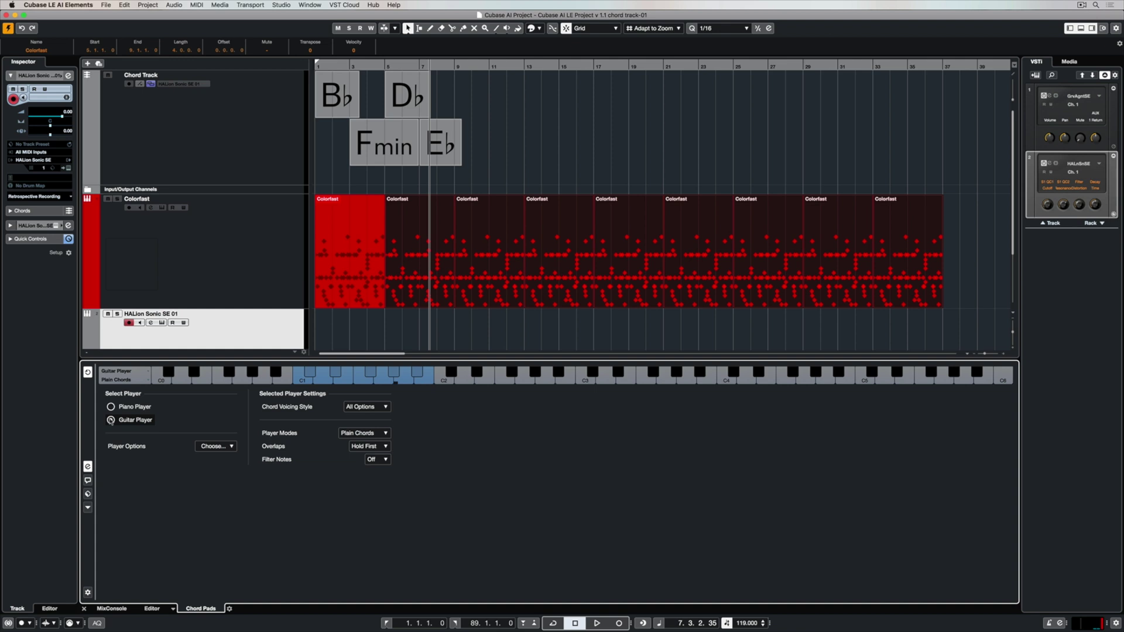
pyautogui.click(111, 407)
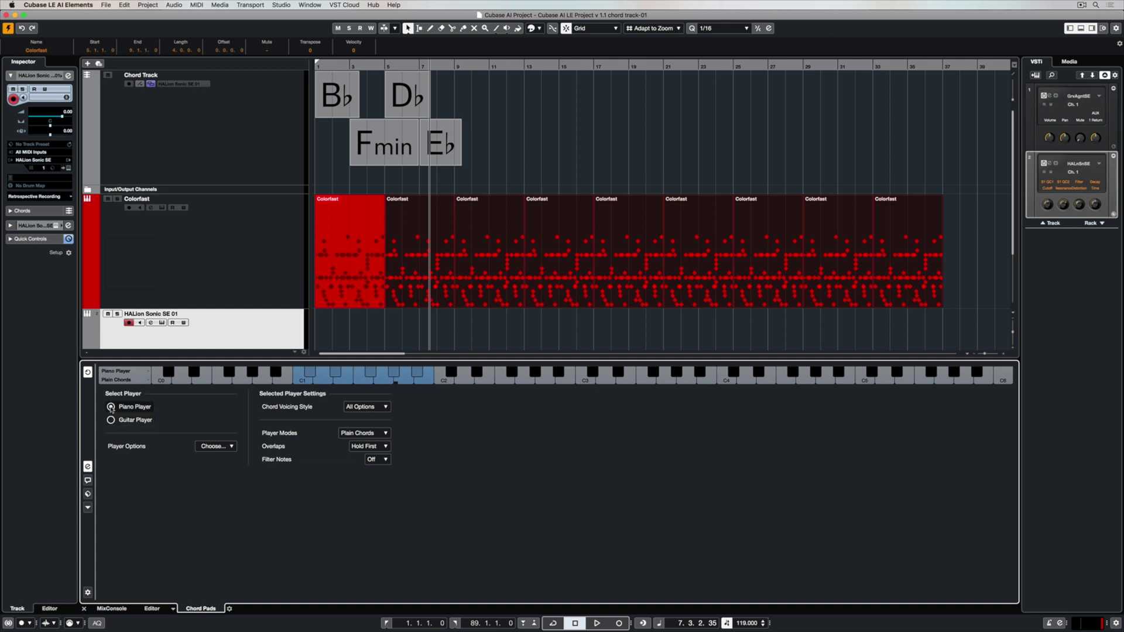
pyautogui.click(356, 407)
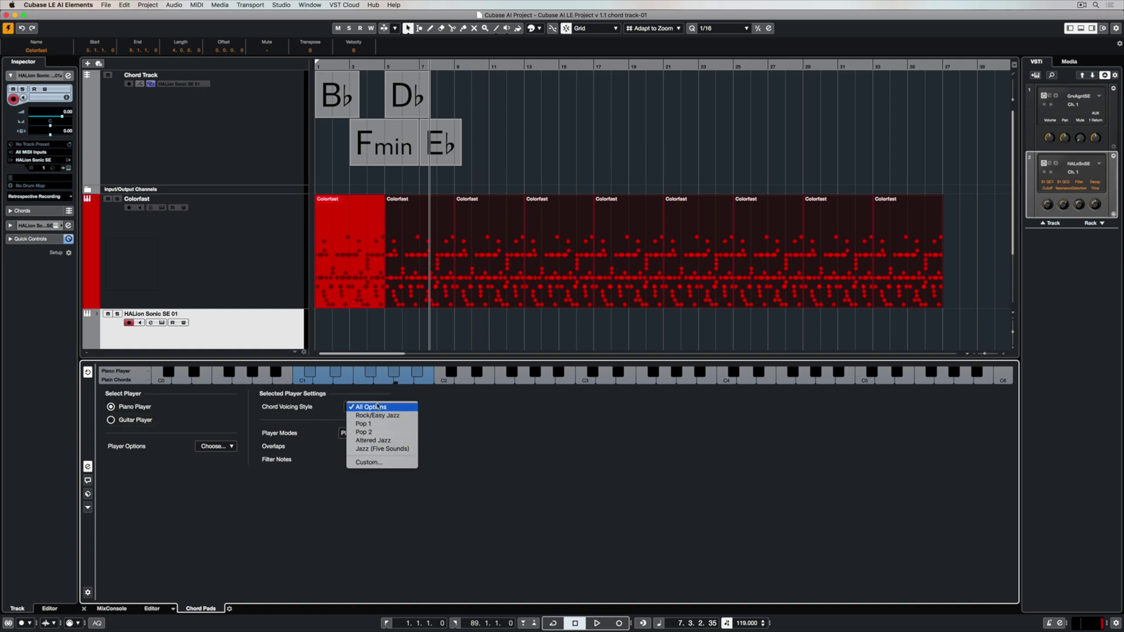
pyautogui.click(325, 497)
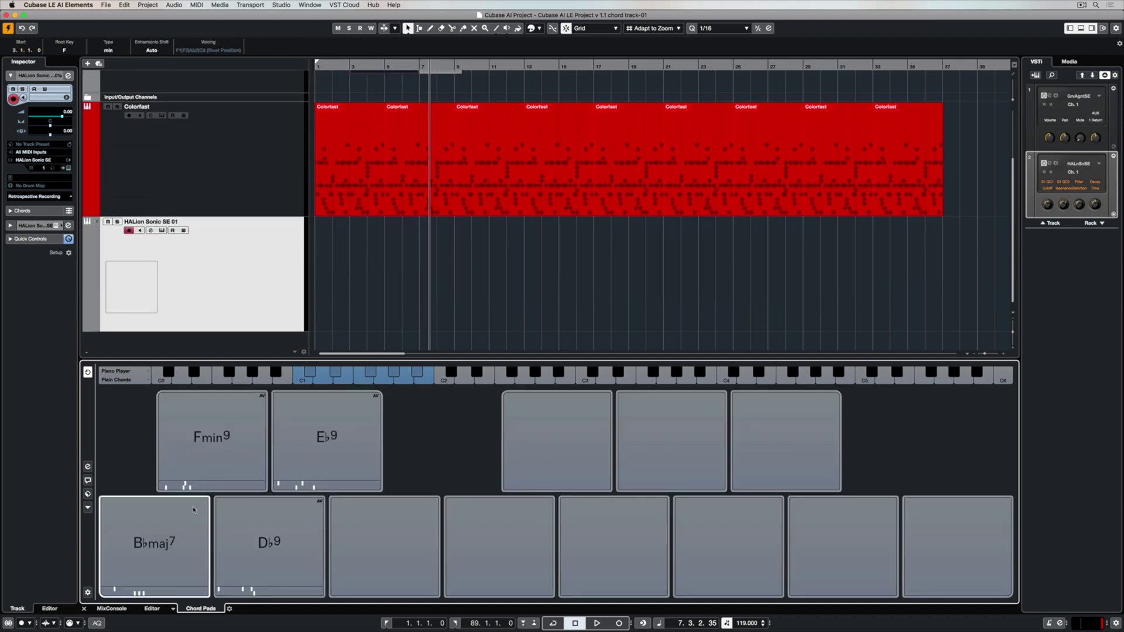
# Place Fmin9, Db9 and Eb9 parts at bars 3, 5, 7 and Bbmaj7 on the chord track.
pyautogui.moveTo(211, 445)
pyautogui.mouseDown()
pyautogui.moveTo(305, 328)
pyautogui.moveTo(341, 265)
pyautogui.moveTo(322, 259)
pyautogui.mouseUp()
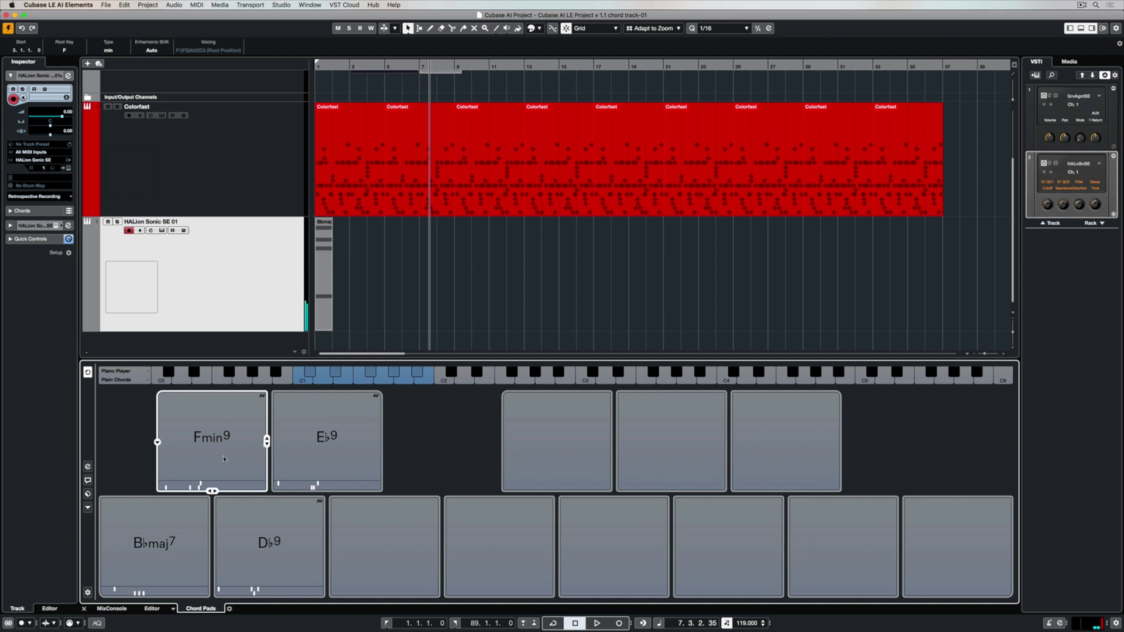
pyautogui.moveTo(223, 456); pyautogui.dragTo(349, 287)
pyautogui.moveTo(319, 547)
pyautogui.mouseDown()
pyautogui.moveTo(431, 329)
pyautogui.moveTo(400, 248)
pyautogui.mouseUp()
pyautogui.click(327, 462)
pyautogui.moveTo(410, 311); pyautogui.dragTo(428, 284)
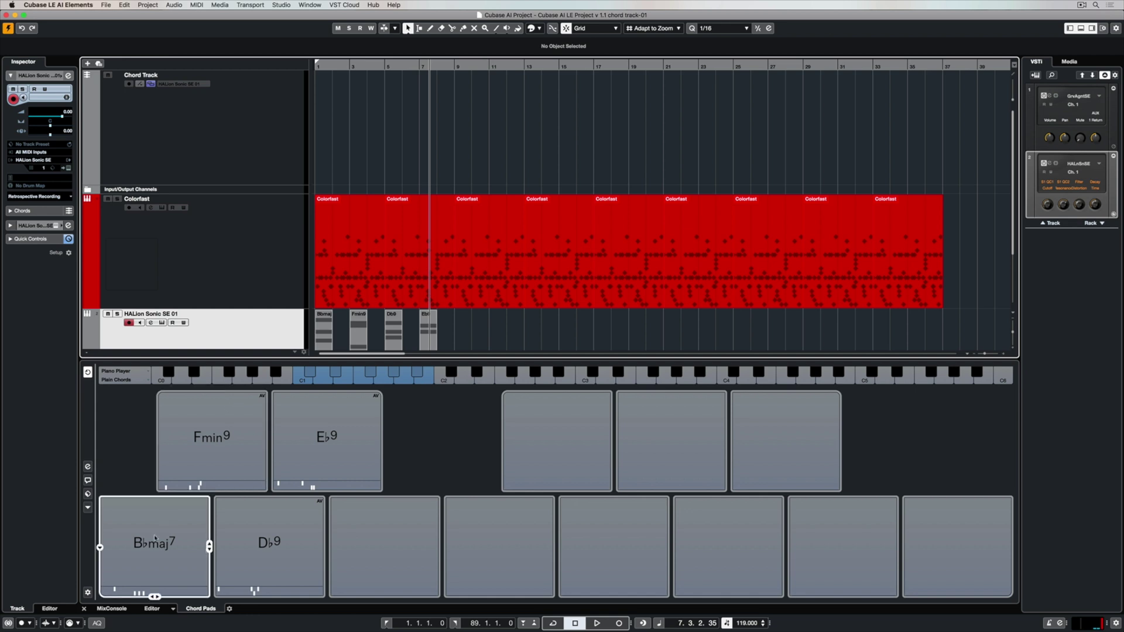
pyautogui.moveTo(153, 557); pyautogui.dragTo(324, 92)
# Drop the Fmin9, Db9 and Eb9 pads one after another onto the chord track.
pyautogui.moveTo(212, 491); pyautogui.dragTo(388, 100)
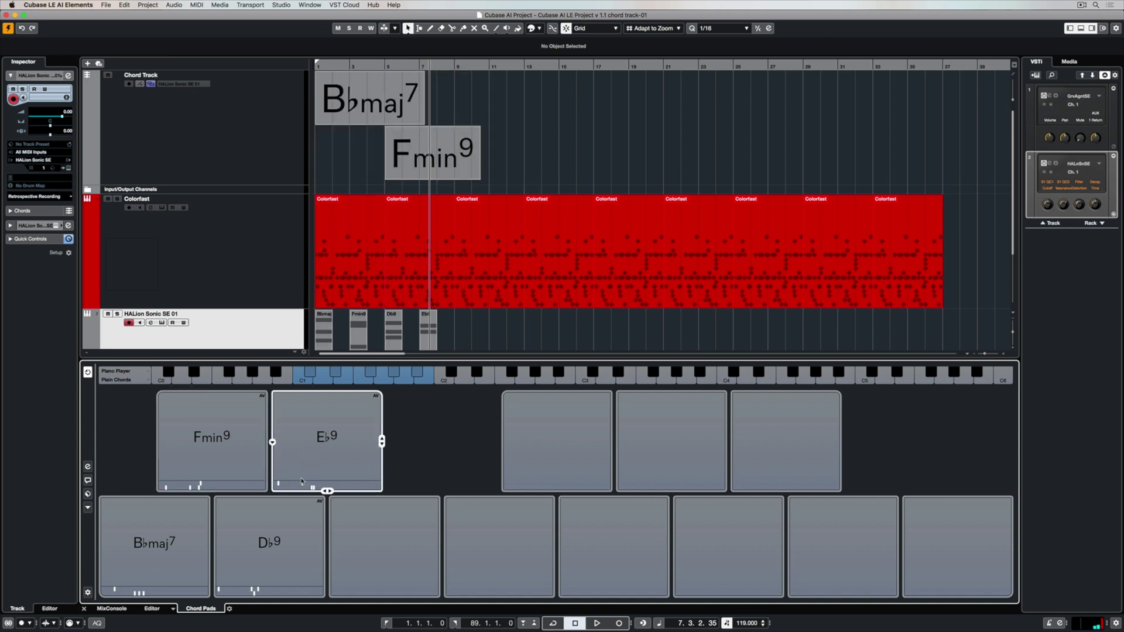
pyautogui.moveTo(270, 597); pyautogui.dragTo(454, 104)
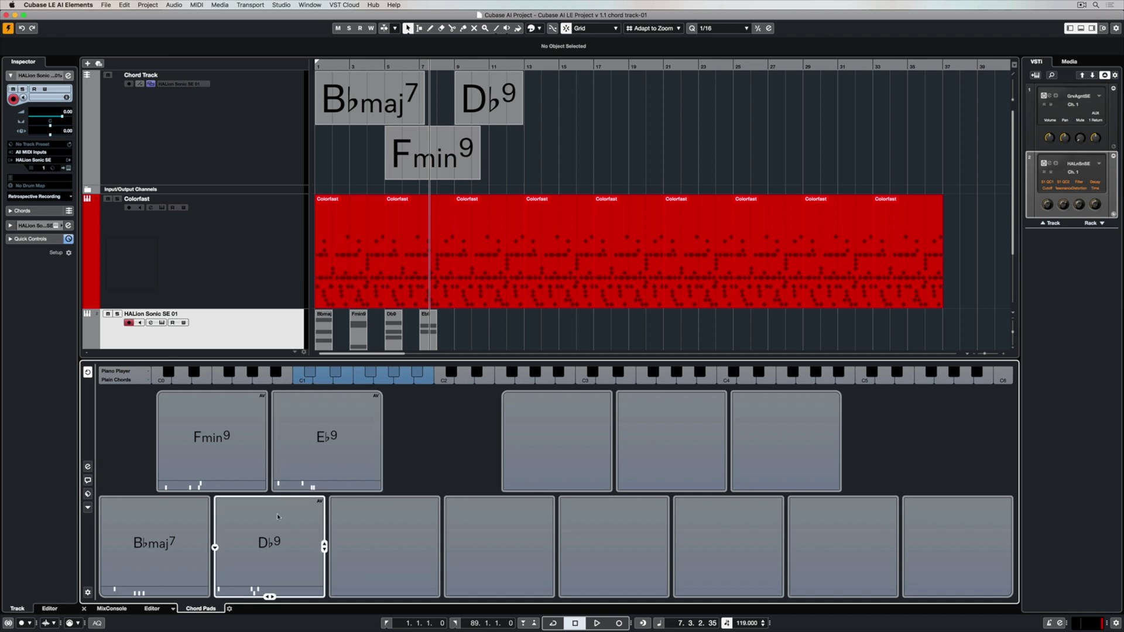
pyautogui.click(328, 434)
pyautogui.moveTo(328, 433); pyautogui.dragTo(512, 134)
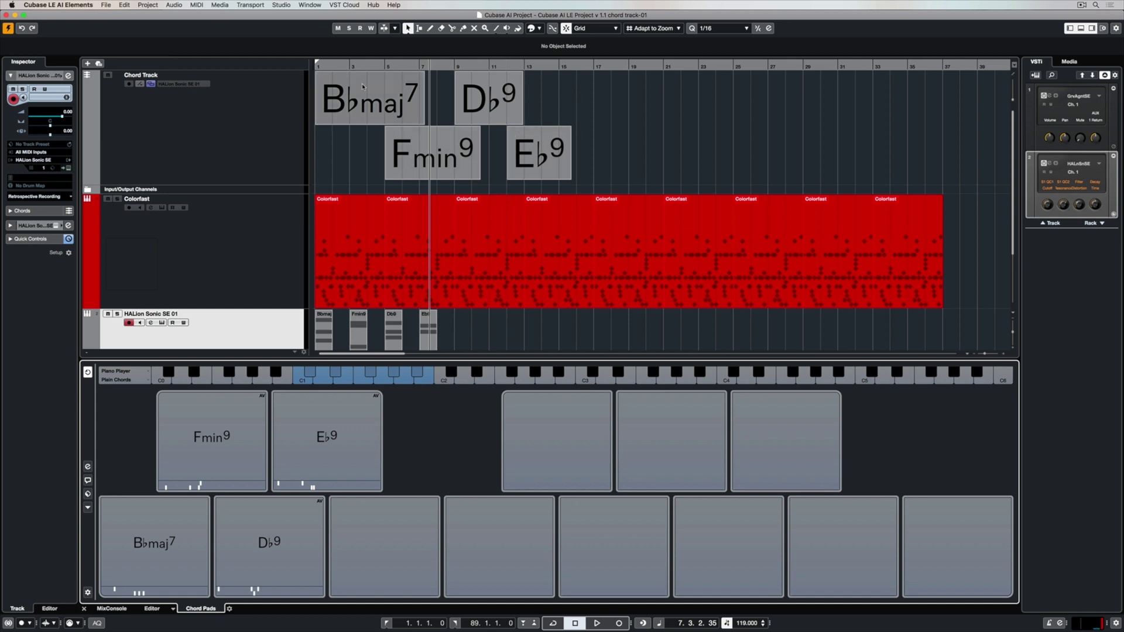
# Move the Fmin9, Db9 and Eb9 chord events to bars 3, 5 and 7.
pyautogui.press('Home')
pyautogui.press('h')
pyautogui.press('h')
pyautogui.press('h')
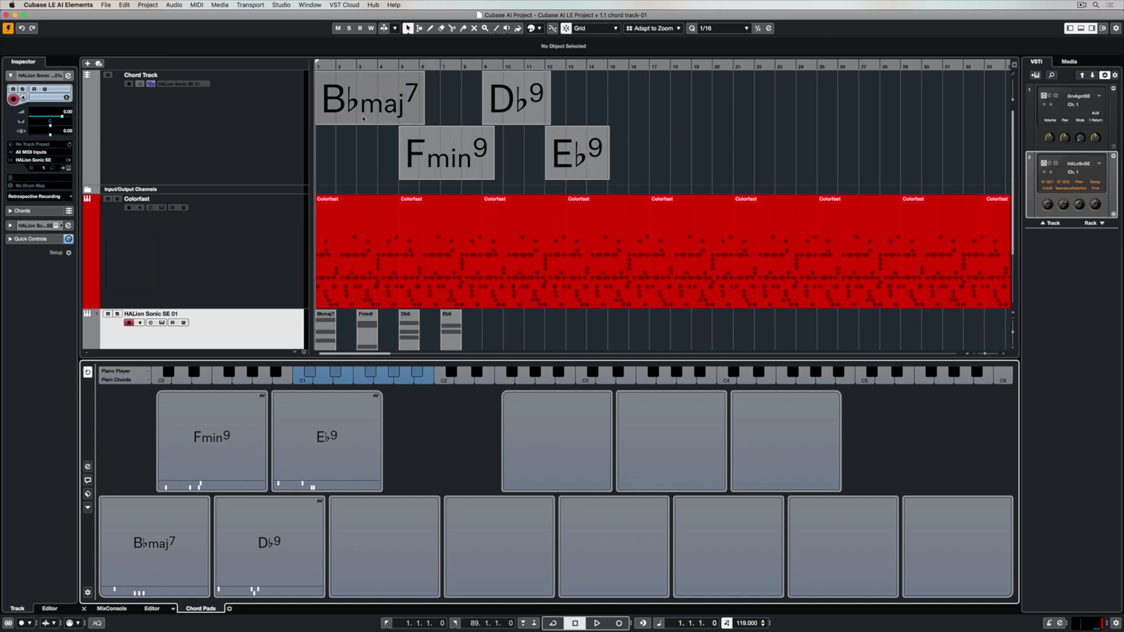
pyautogui.moveTo(510, 99); pyautogui.dragTo(439, 99)
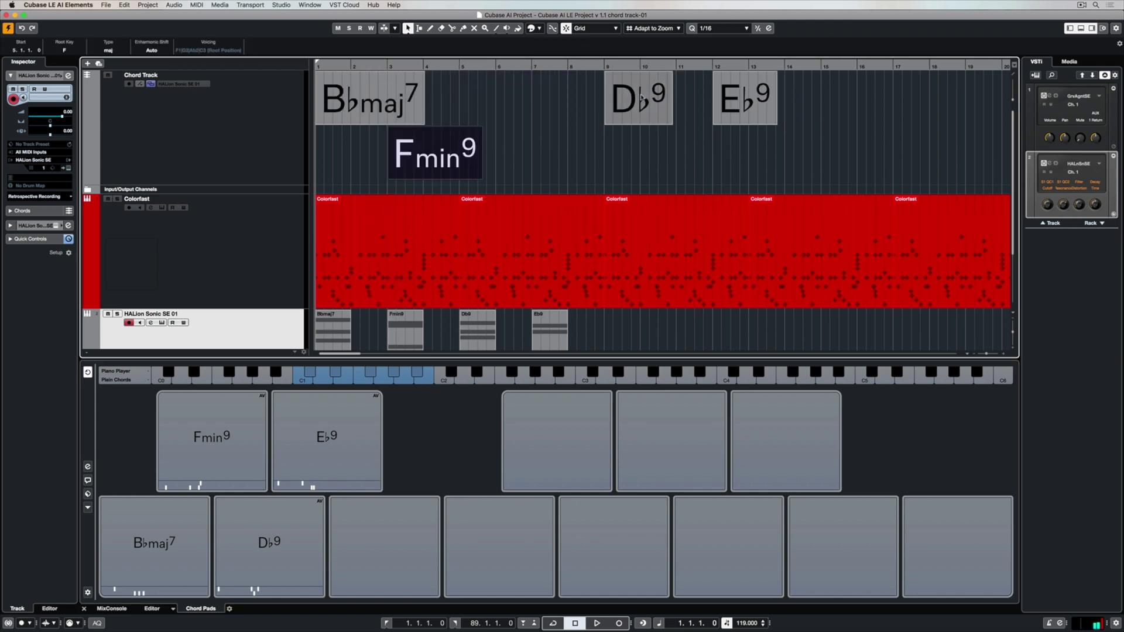
pyautogui.moveTo(642, 98); pyautogui.dragTo(498, 92)
pyautogui.moveTo(748, 88); pyautogui.dragTo(567, 88)
# Select the Colorfast drum track and play the project from the start.
pyautogui.click(436, 302)
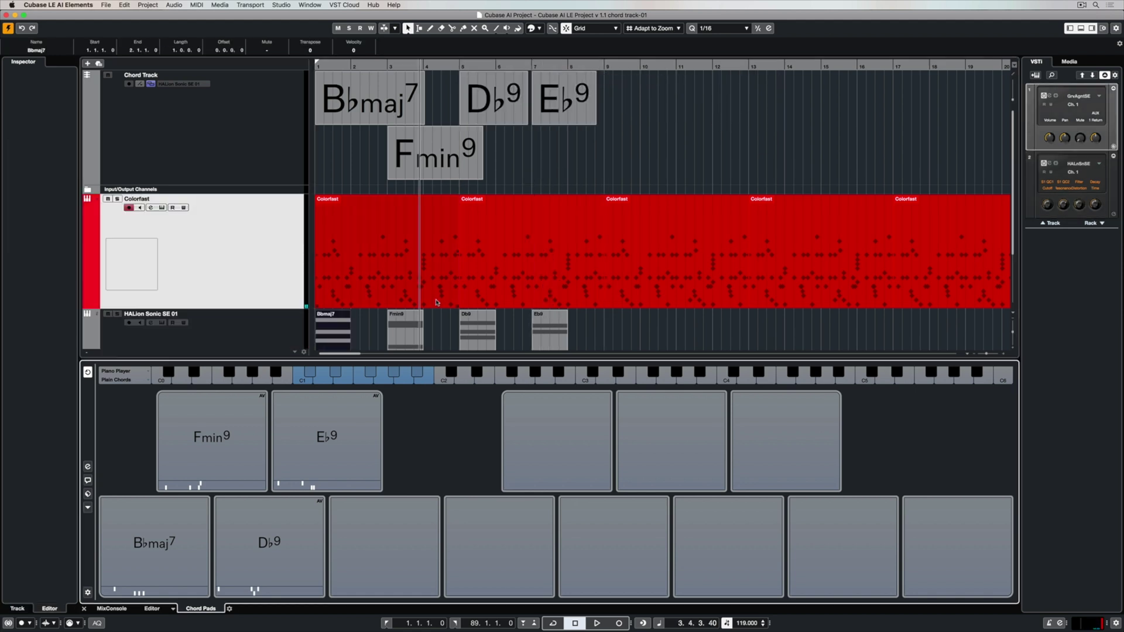
pyautogui.scroll(-4, 438, 293)
pyautogui.scroll(-2, 440, 284)
pyautogui.scroll(2, 442, 276)
pyautogui.click(107, 76)
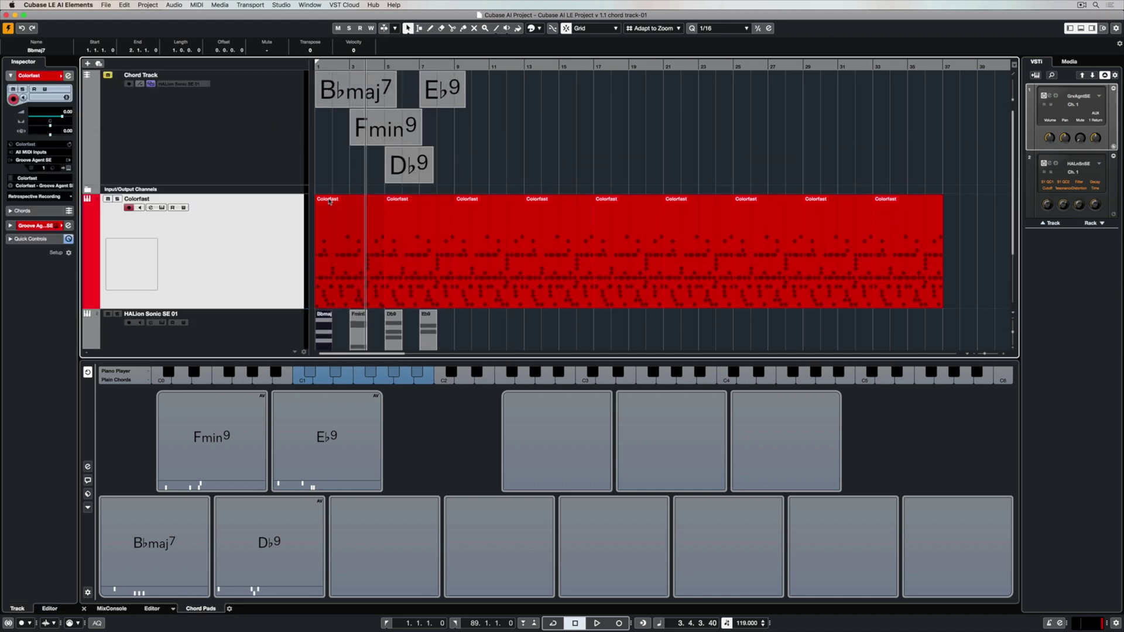
pyautogui.press('Home')
pyautogui.press('space')
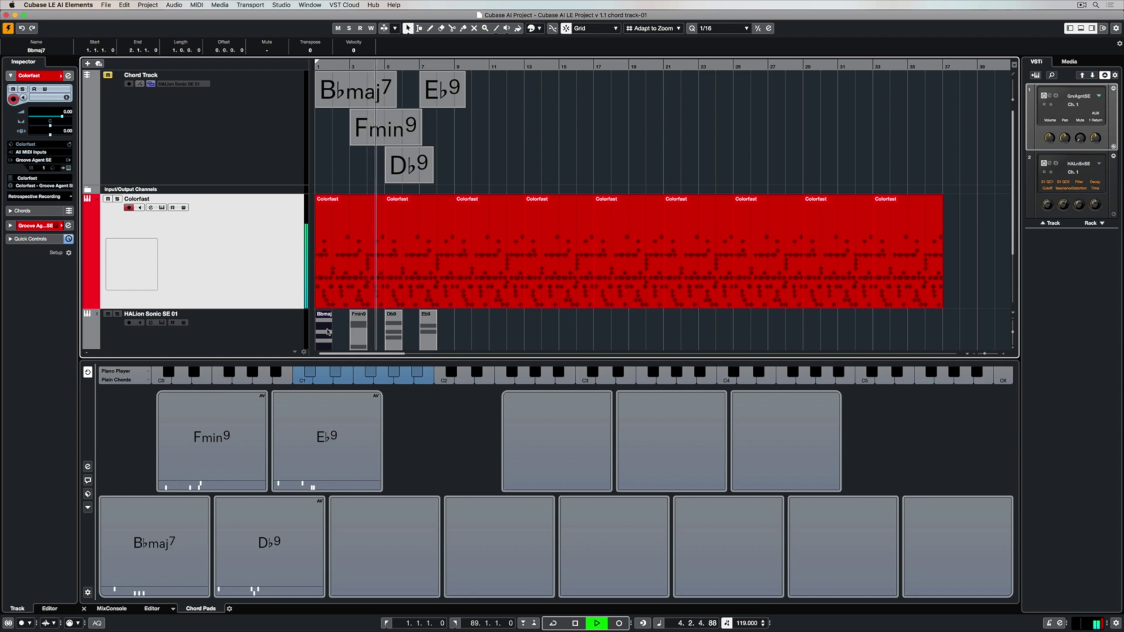
# Extend the Bbmaj7 part to bar 3, select its four notes and play back from the start.
pyautogui.press('space')
pyautogui.doubleClick(326, 332)
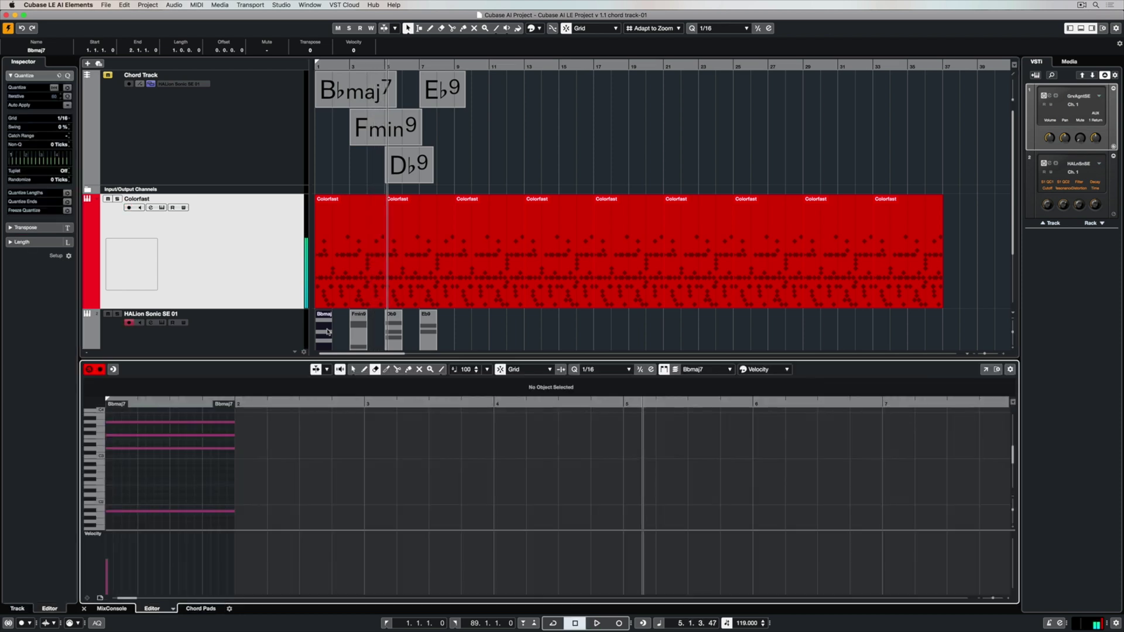
pyautogui.moveTo(228, 405); pyautogui.dragTo(357, 398)
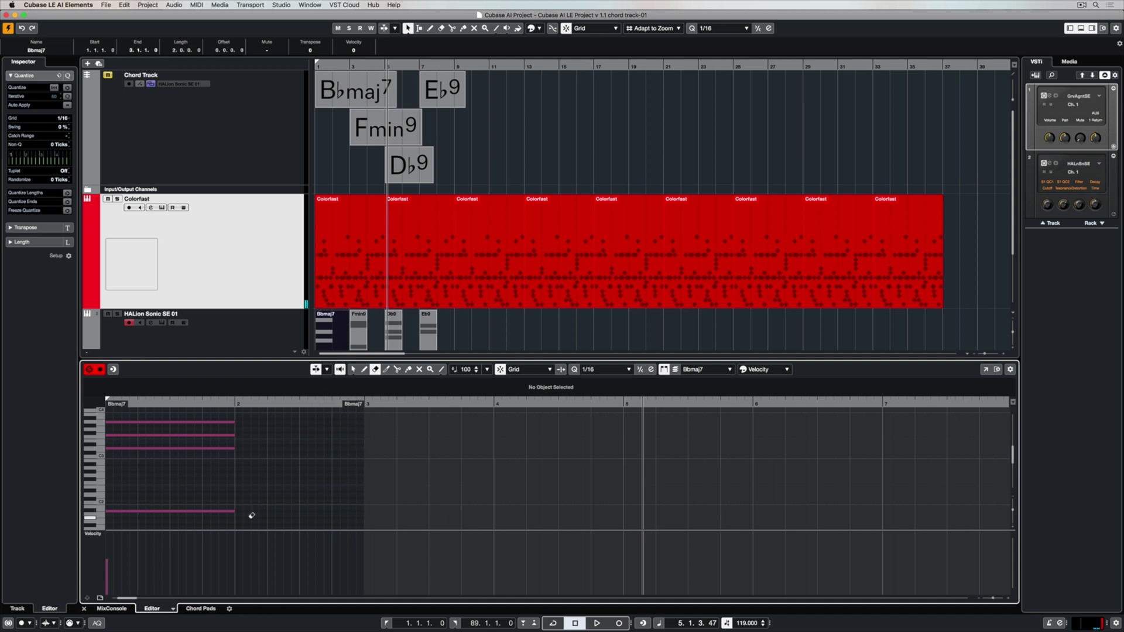
pyautogui.press('1')
pyautogui.moveTo(249, 521); pyautogui.dragTo(359, 425)
pyautogui.press('Home')
pyautogui.press('space')
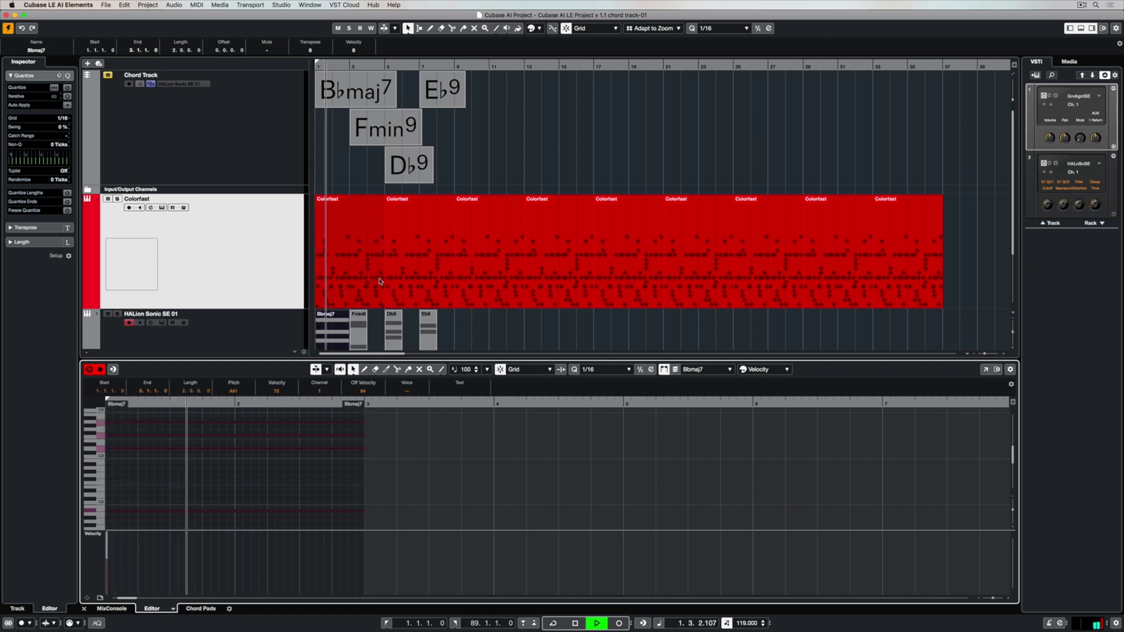
pyautogui.hscroll(2, 376, 319)
pyautogui.hscroll(-2, 377, 319)
pyautogui.scroll(-3, 371, 320)
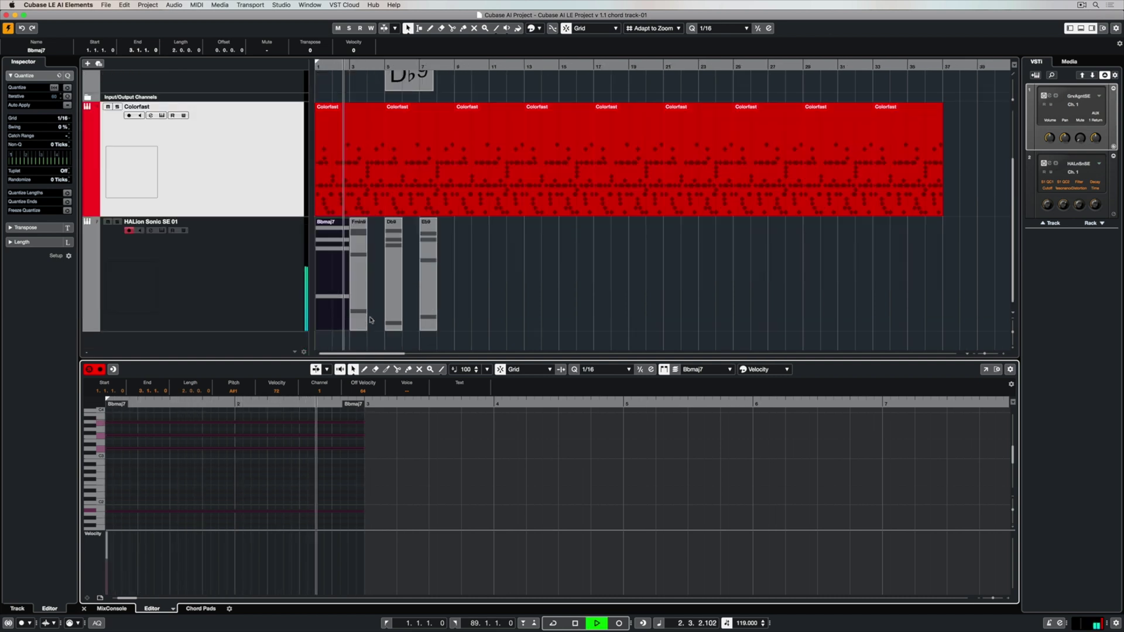
# Lengthen the Fmin9 part and its notes to bar 5, then select the HALion chord parts.
pyautogui.press('space')
pyautogui.click(358, 284)
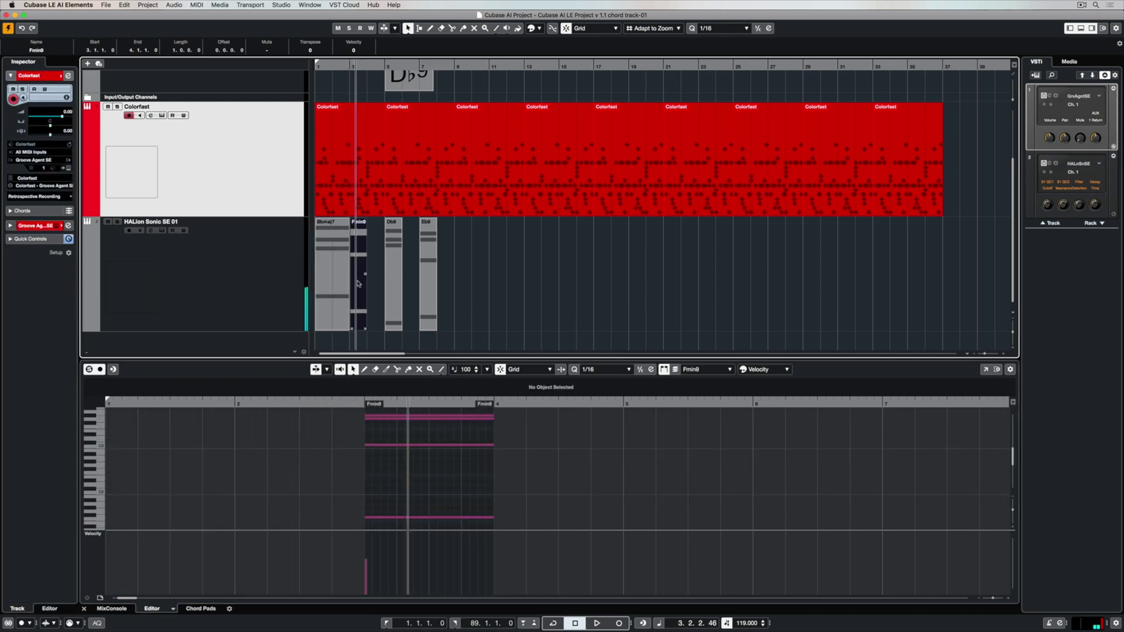
pyautogui.moveTo(489, 404); pyautogui.dragTo(622, 403)
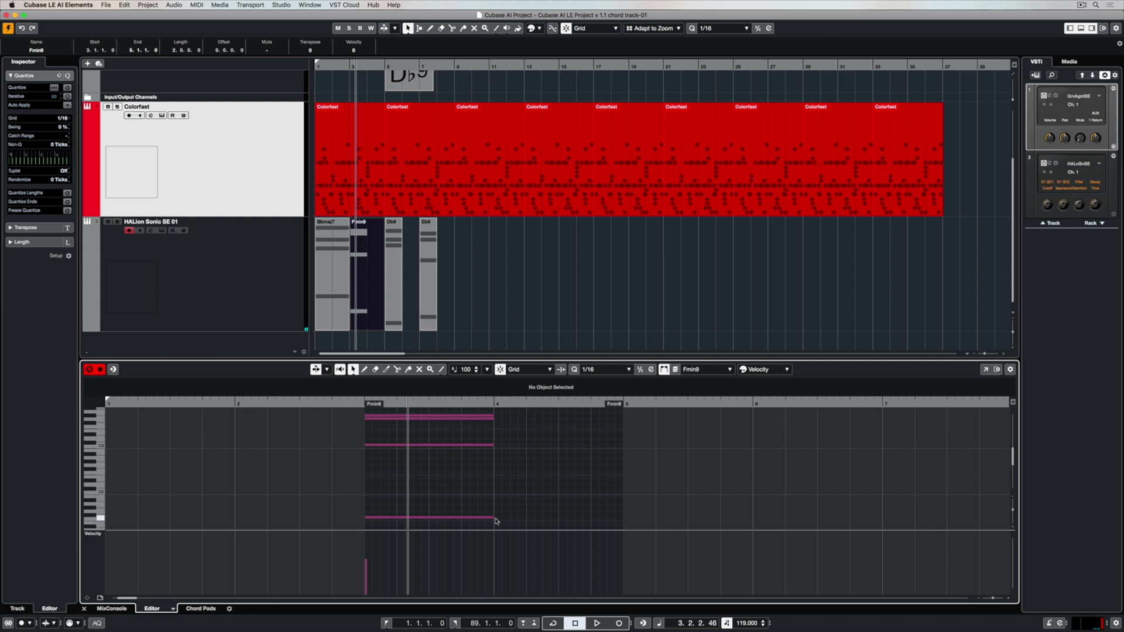
pyautogui.moveTo(500, 520); pyautogui.dragTo(476, 420)
pyautogui.scroll(2, 502, 453)
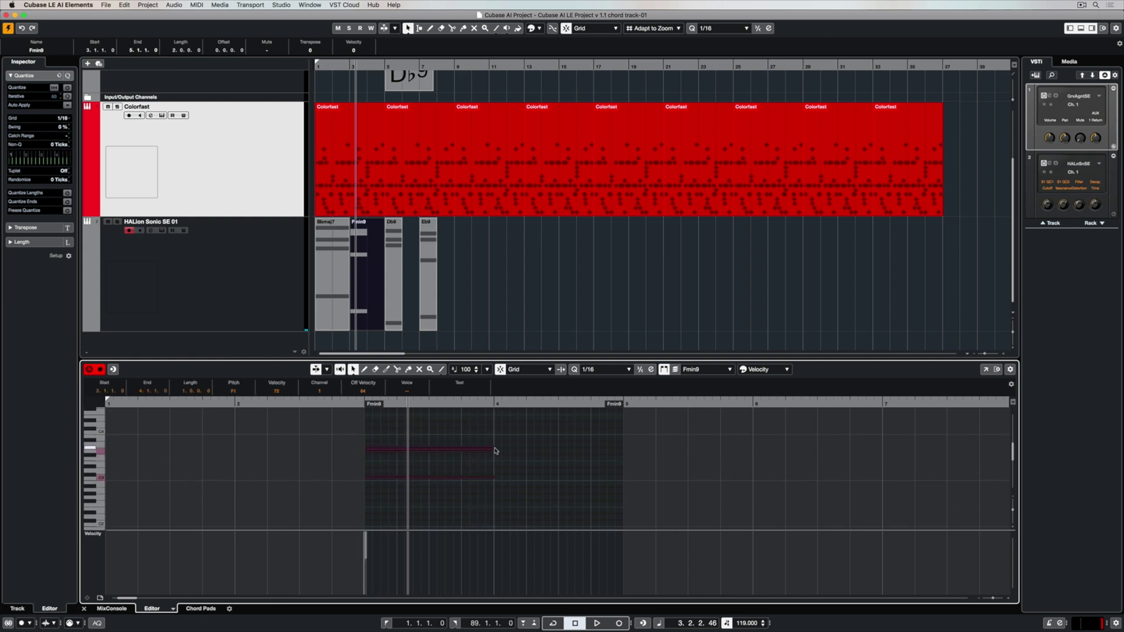
pyautogui.moveTo(493, 447); pyautogui.dragTo(620, 442)
pyautogui.press('g')
pyautogui.moveTo(499, 299); pyautogui.dragTo(337, 281)
# Delete the four HALion chord parts and record a new chord part with the Chord Pads.
pyautogui.press('Delete')
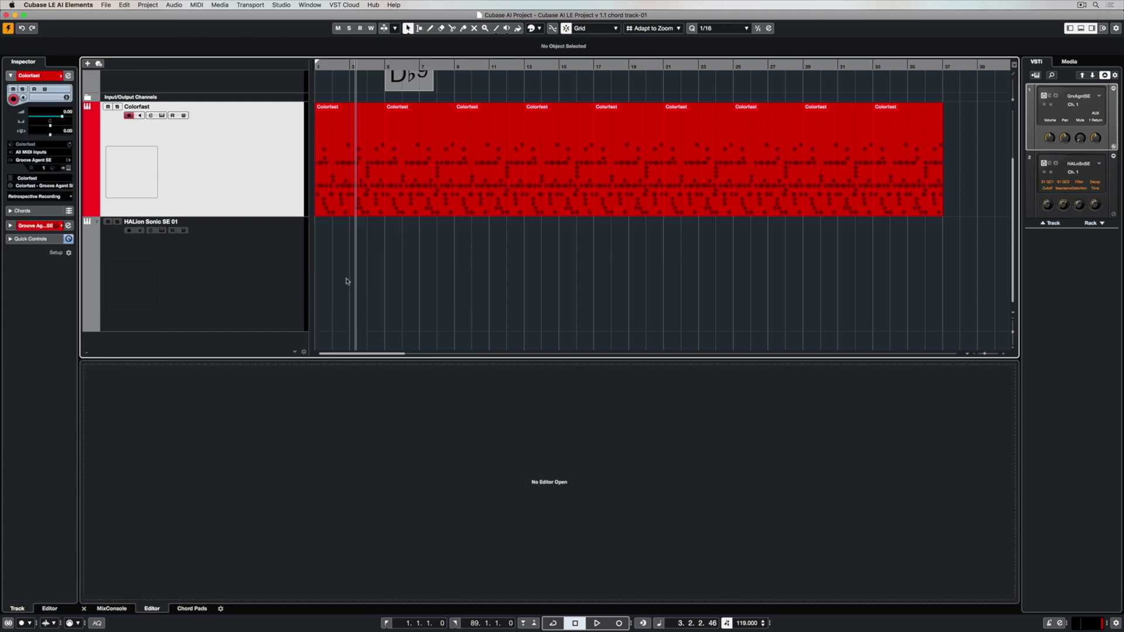
pyautogui.click(260, 280)
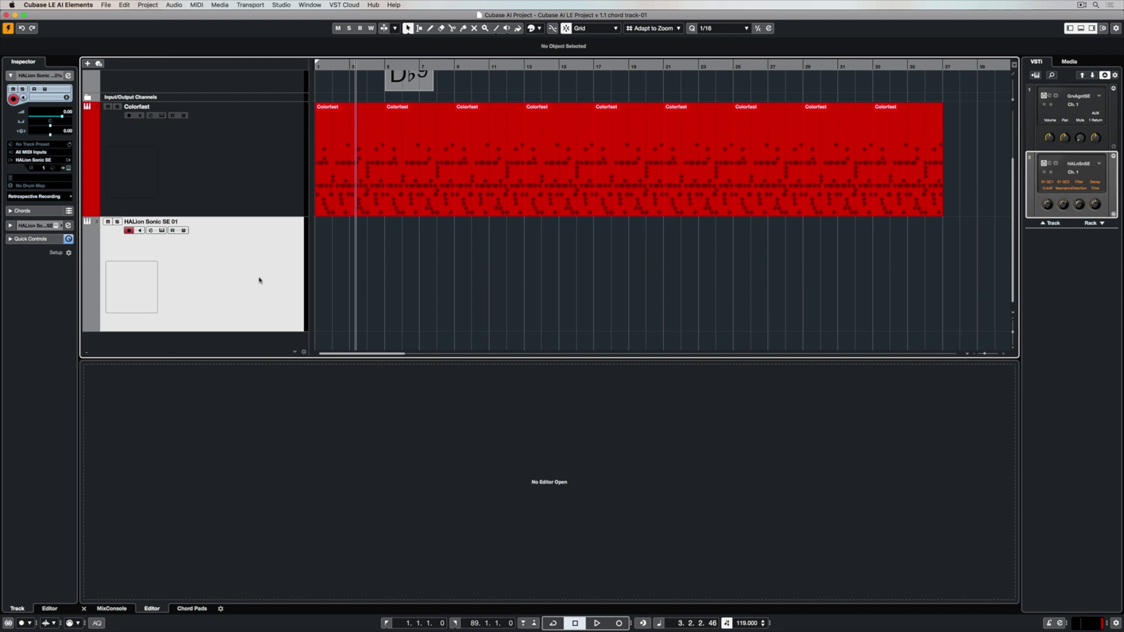
pyautogui.click(188, 610)
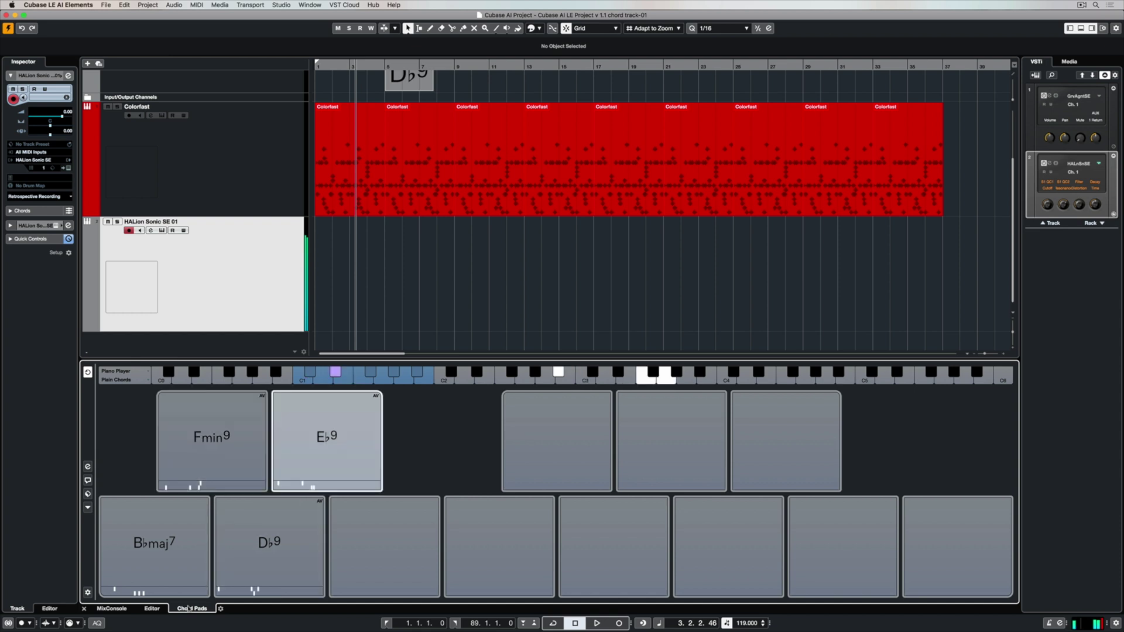
pyautogui.press('space')
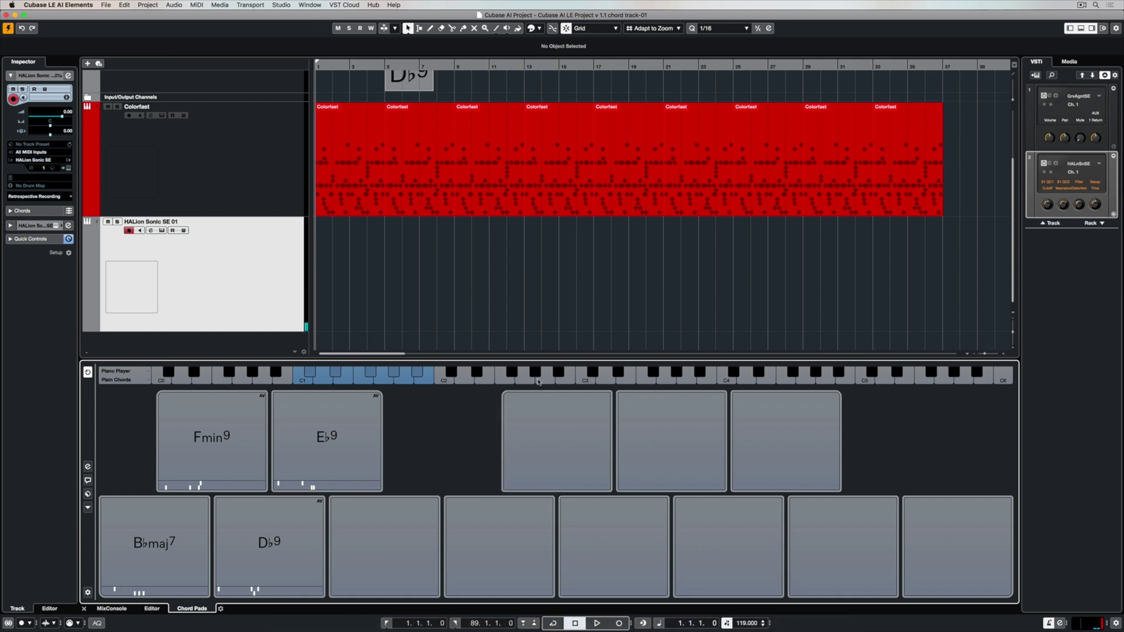
pyautogui.press('KP_Multiply')
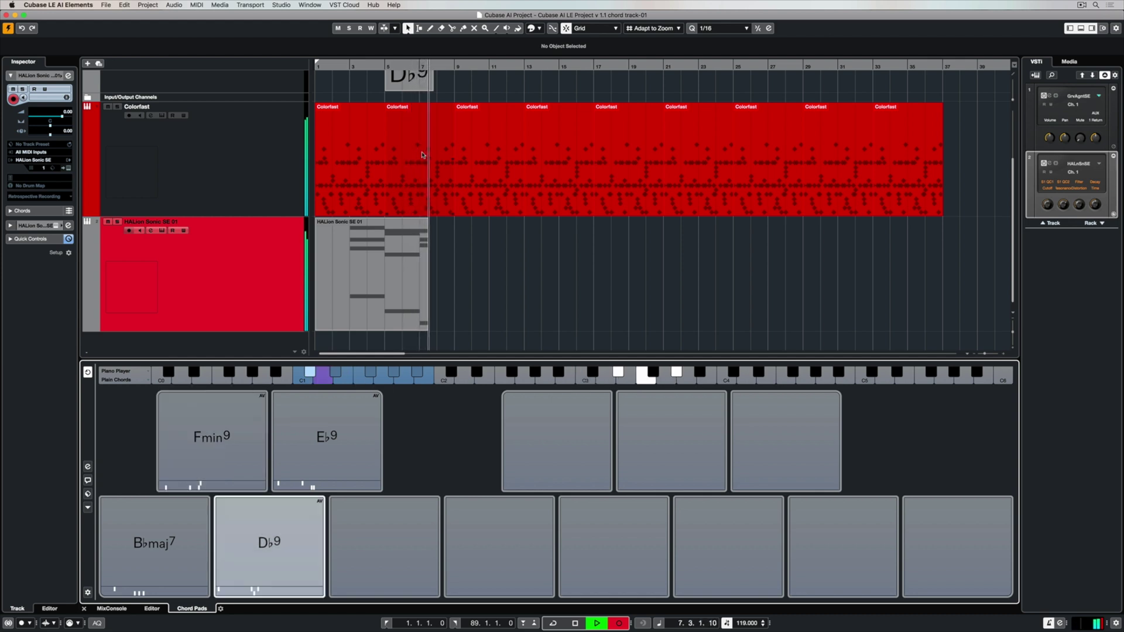
pyautogui.press('space')
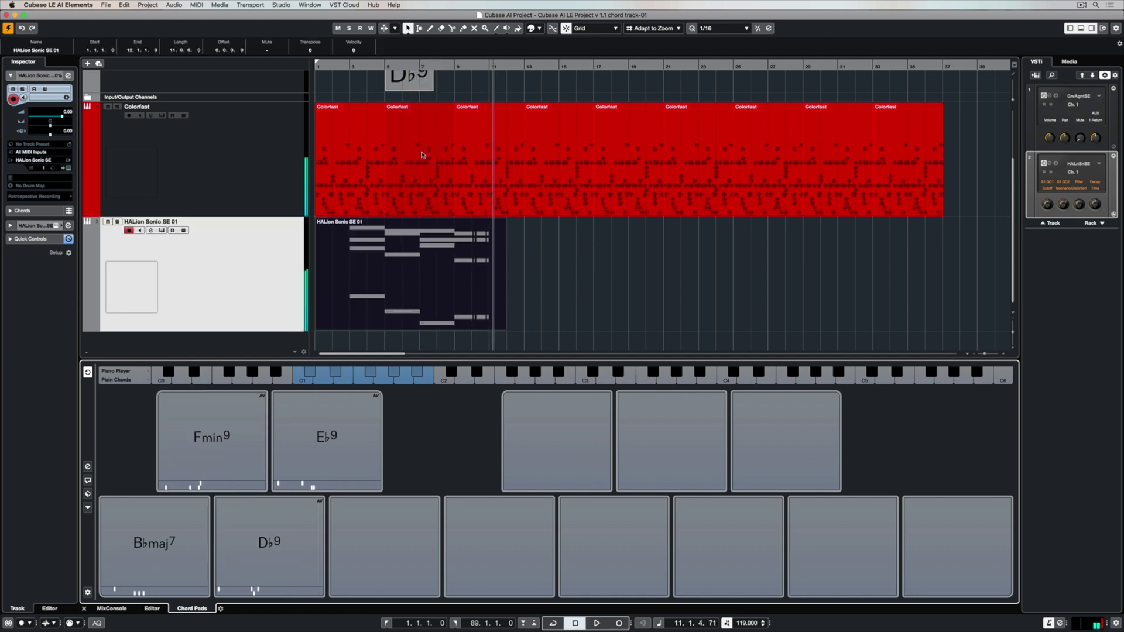
# Trim the recorded part's empty start to bar 3, move it to bar 1 and play.
pyautogui.doubleClick(431, 269)
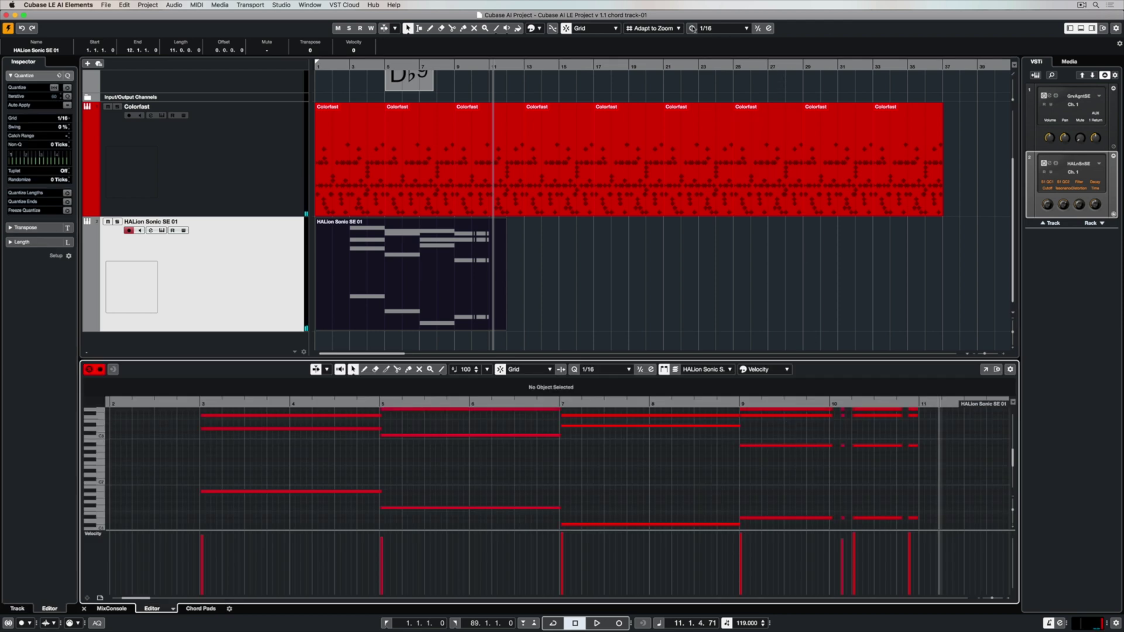
pyautogui.click(693, 28)
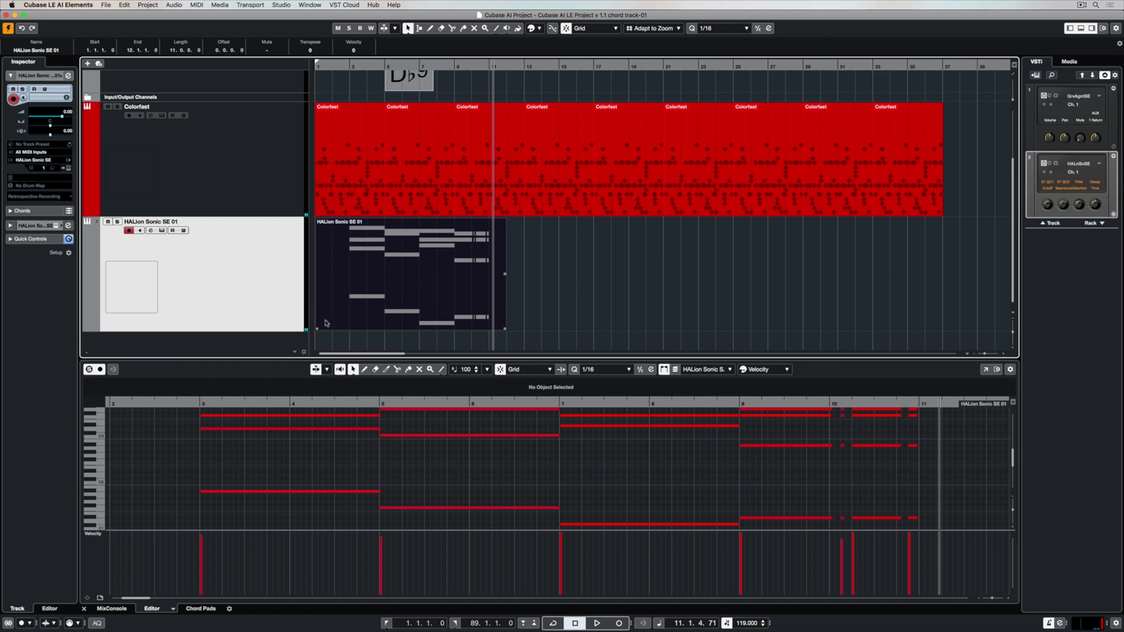
pyautogui.moveTo(318, 329); pyautogui.dragTo(351, 328)
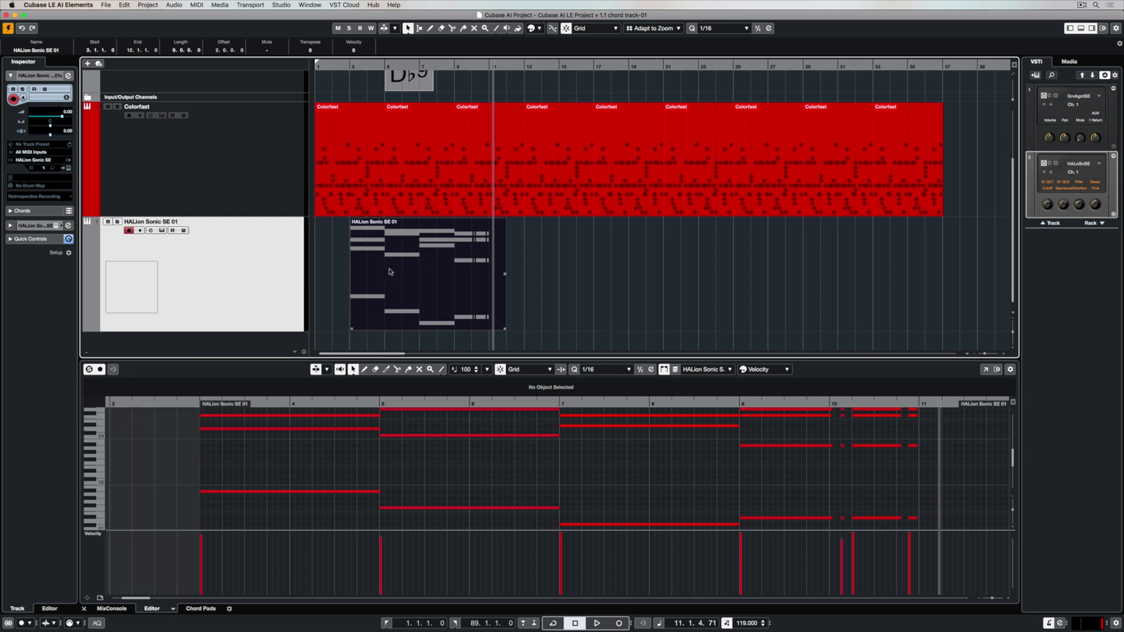
pyautogui.moveTo(385, 271); pyautogui.dragTo(374, 271)
pyautogui.press('space')
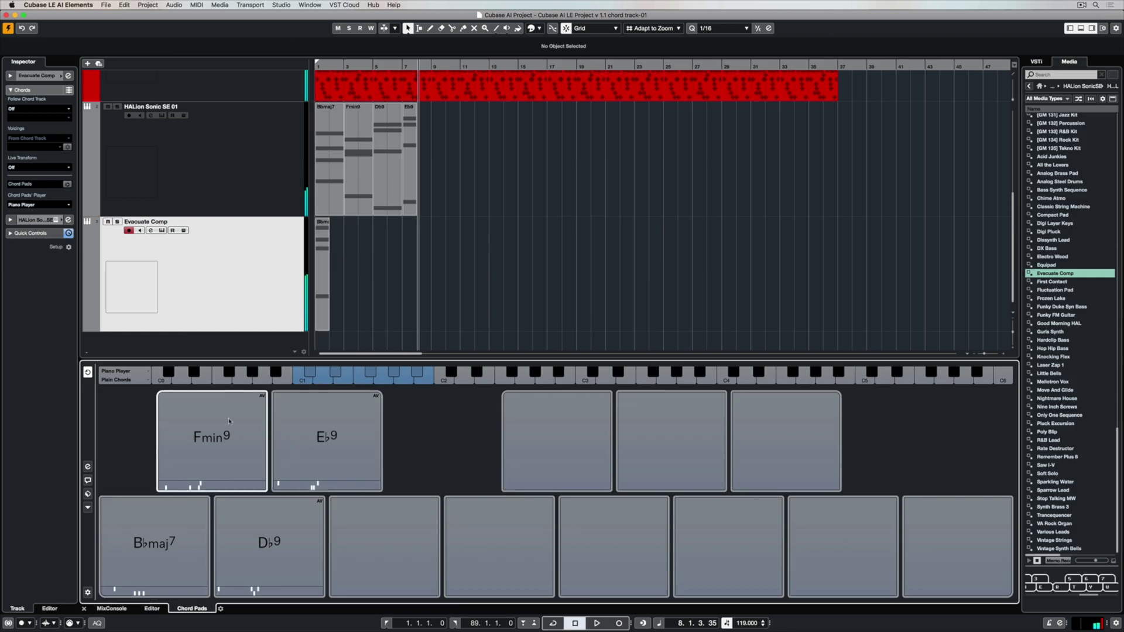
# Record the Fmin9, Db9 and Eb9 chord events onto Evacuate Comp and play from bar 1.
pyautogui.click(215, 423)
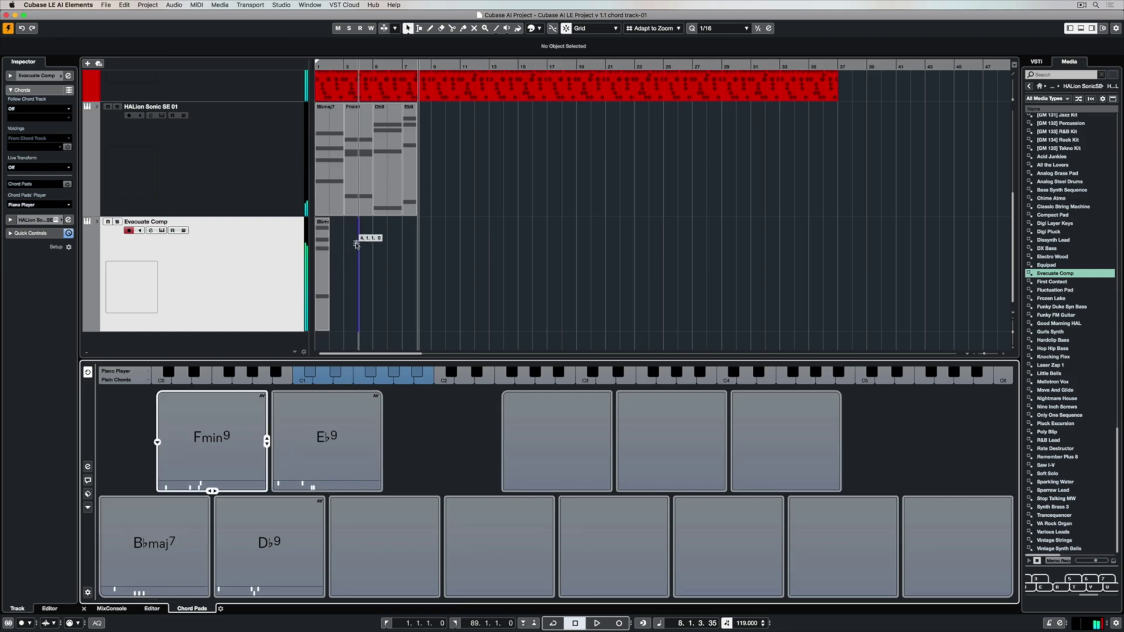
pyautogui.click(283, 593)
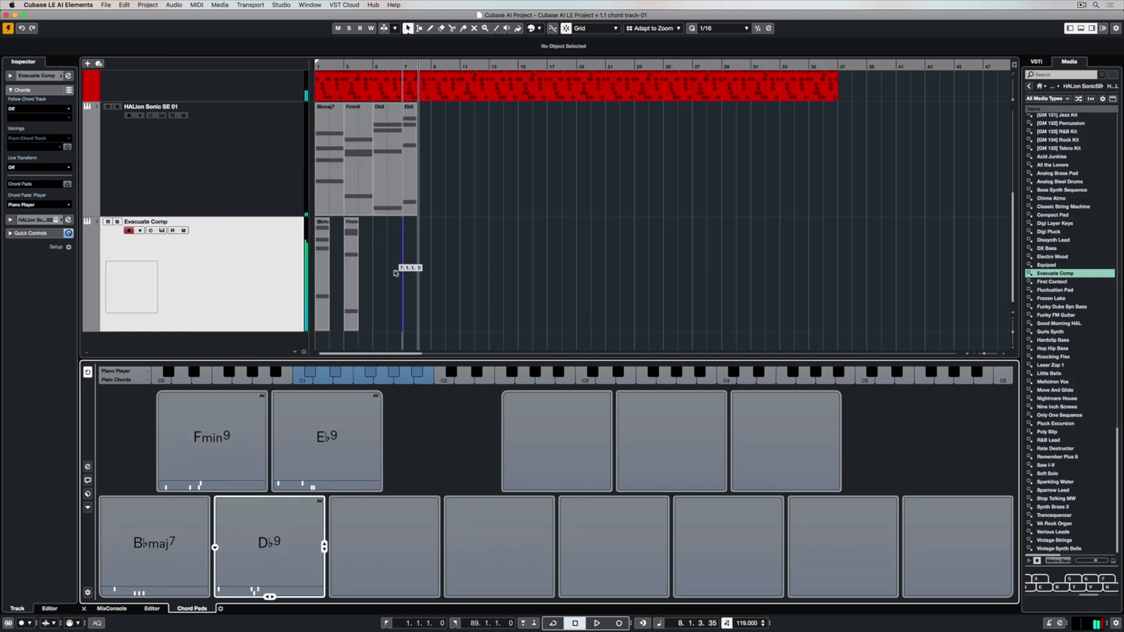
pyautogui.click(321, 438)
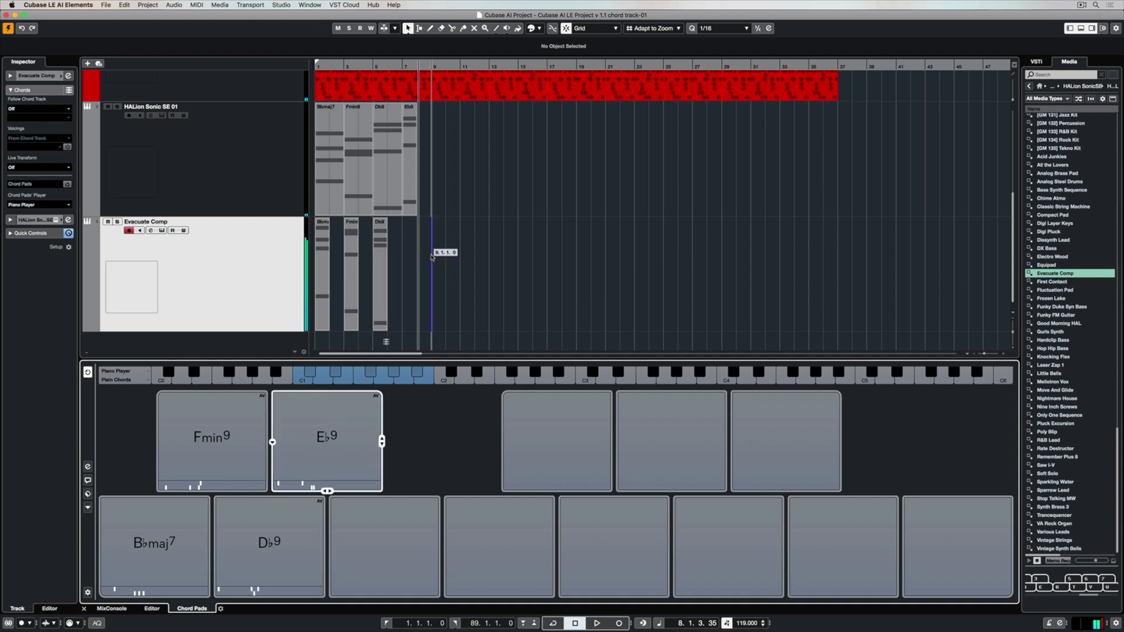
pyautogui.press('space')
pyautogui.press('Home')
pyautogui.press('space')
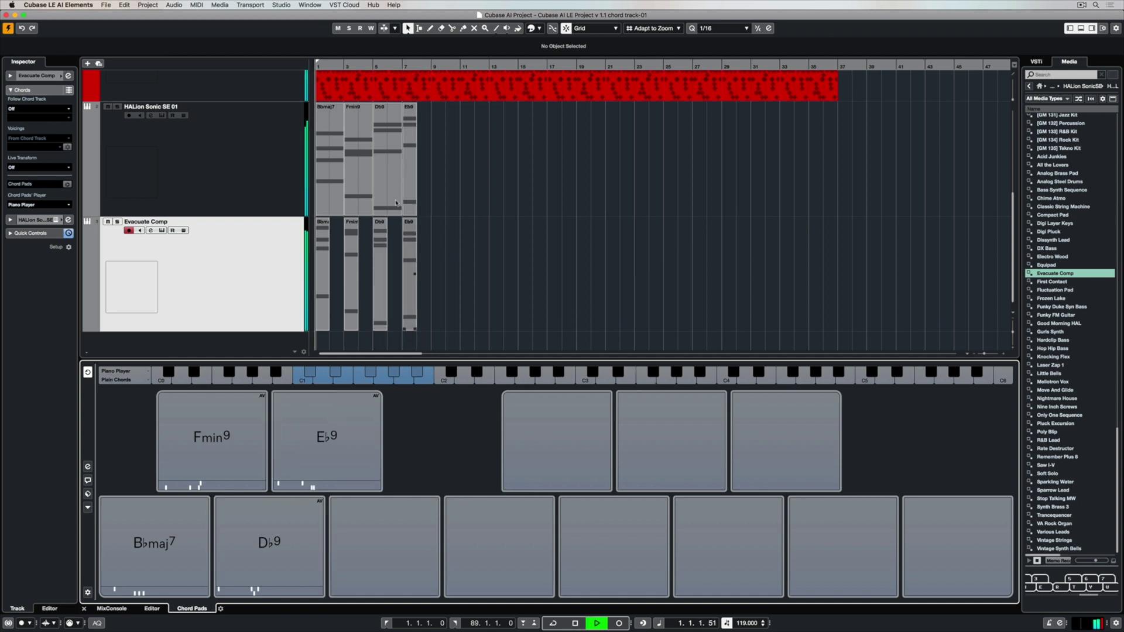
pyautogui.scroll(5, 141, 83)
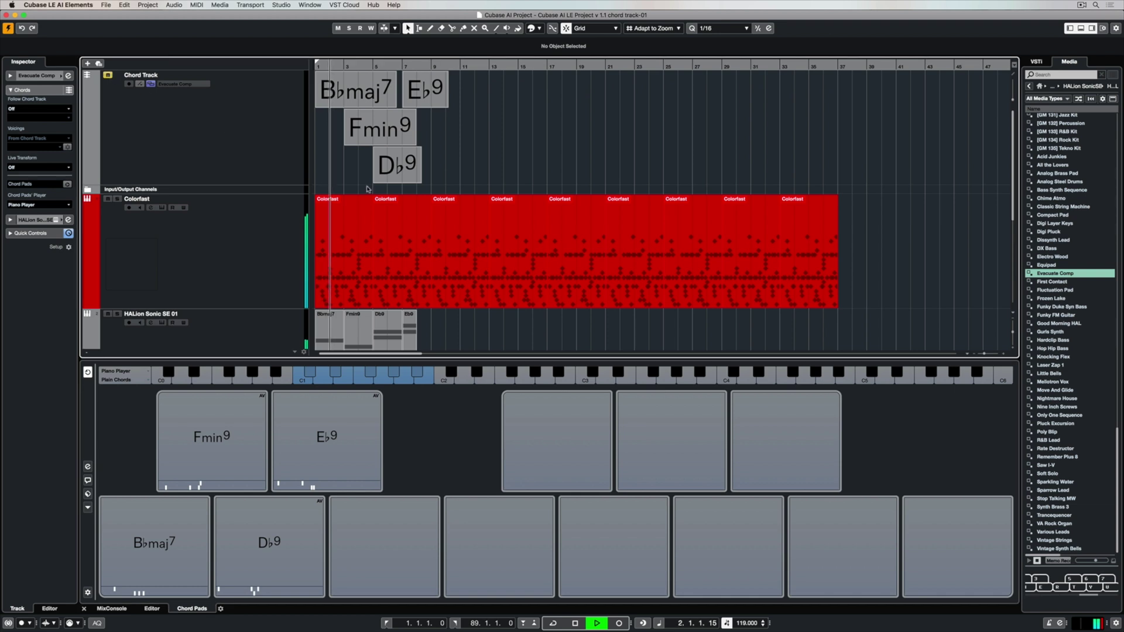
pyautogui.scroll(-5, 369, 190)
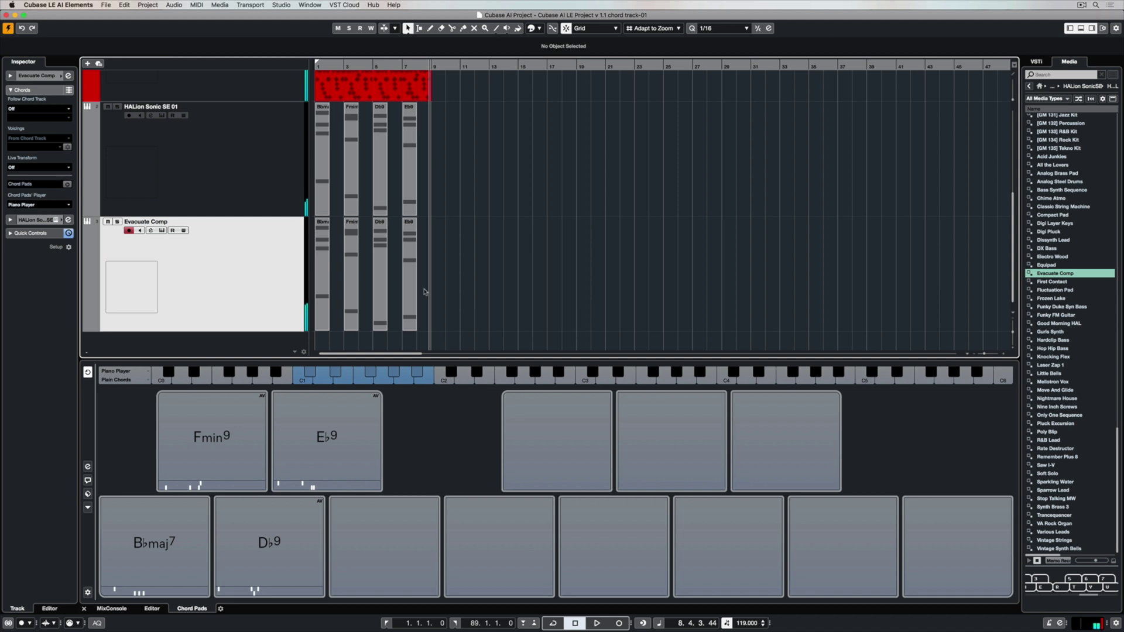
pyautogui.scroll(5, 374, 205)
# Copy the chord, Colorfast drum and HALion events further along the timeline.
pyautogui.click(345, 98)
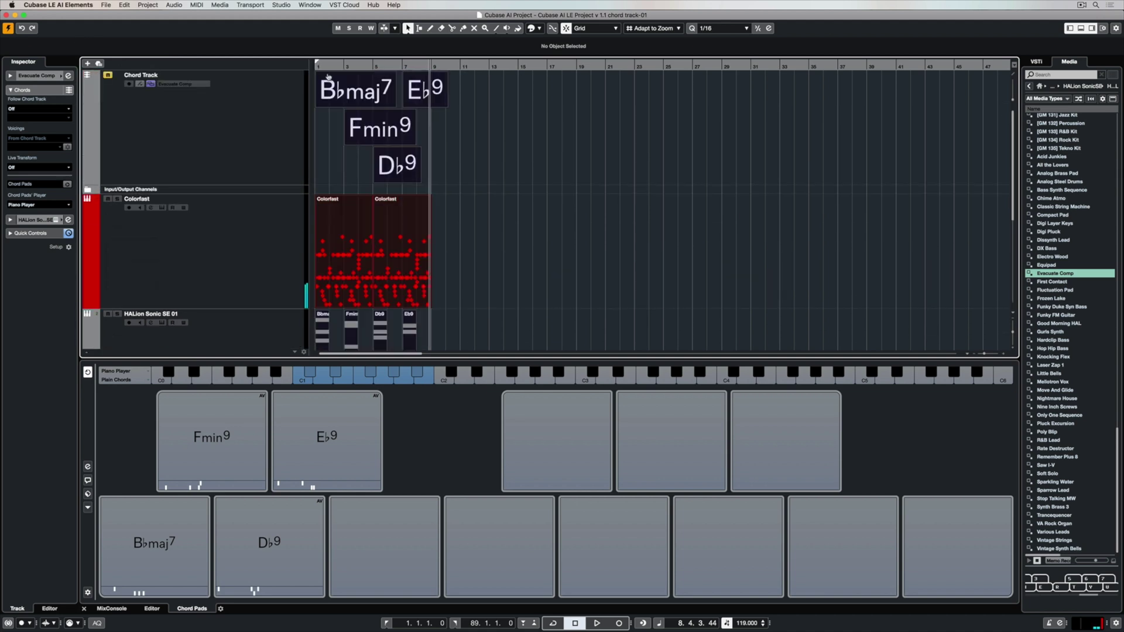
pyautogui.moveTo(374, 253); pyautogui.dragTo(679, 249)
pyautogui.scroll(-3, 568, 205)
pyautogui.scroll(3, 562, 188)
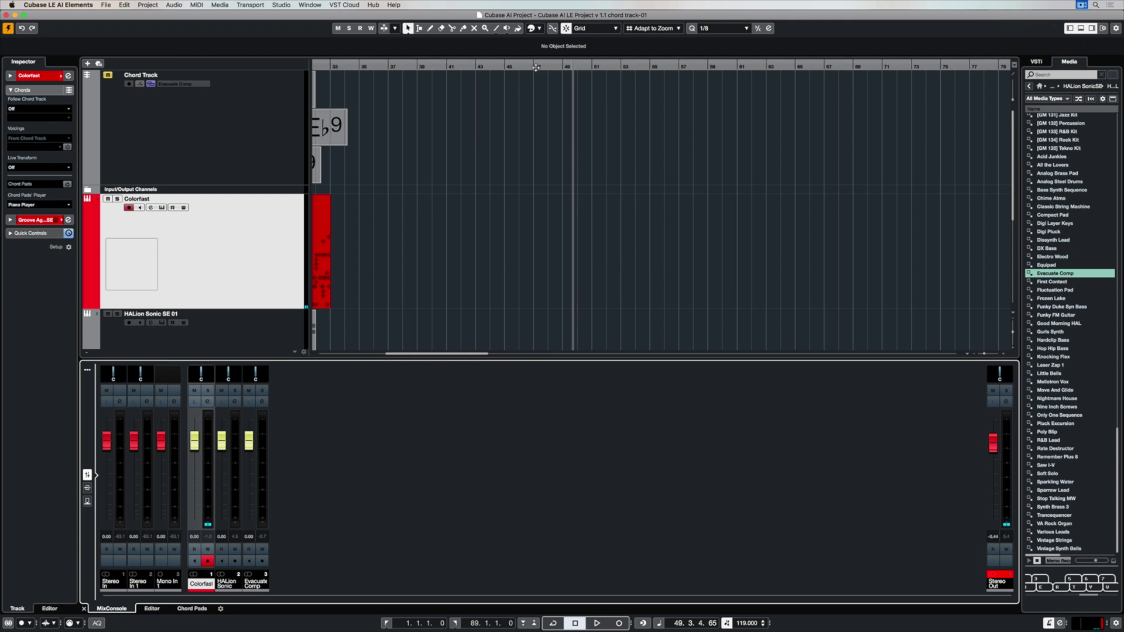
# Recover the just-played drums as a new Colorfast part with MIDI Retrospective Recording.
pyautogui.doubleClick(536, 68)
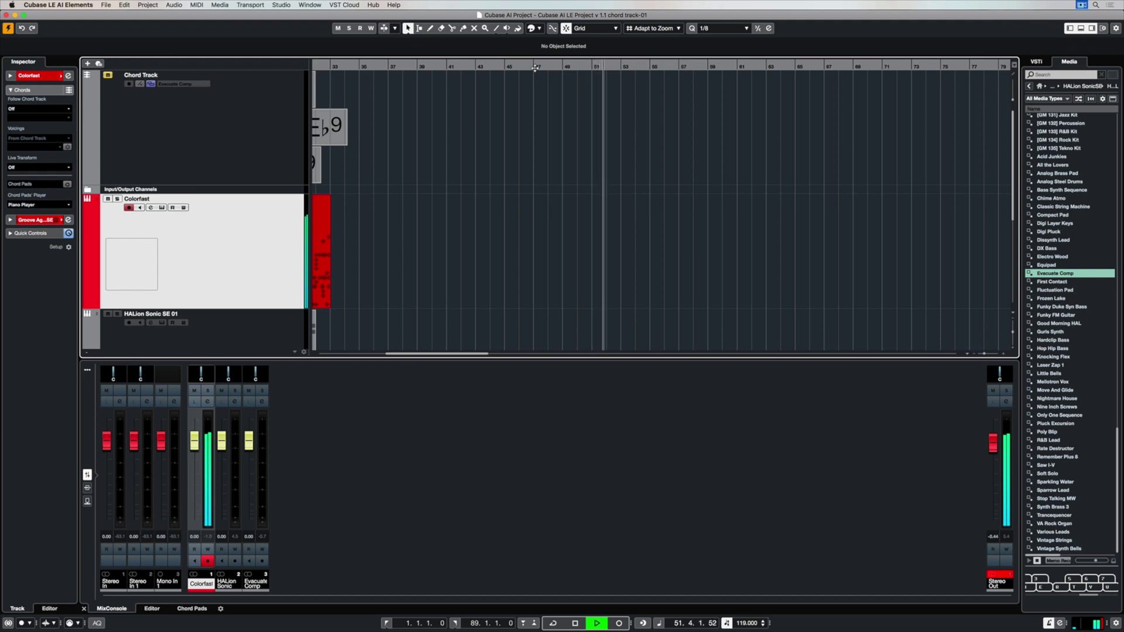
pyautogui.press('space')
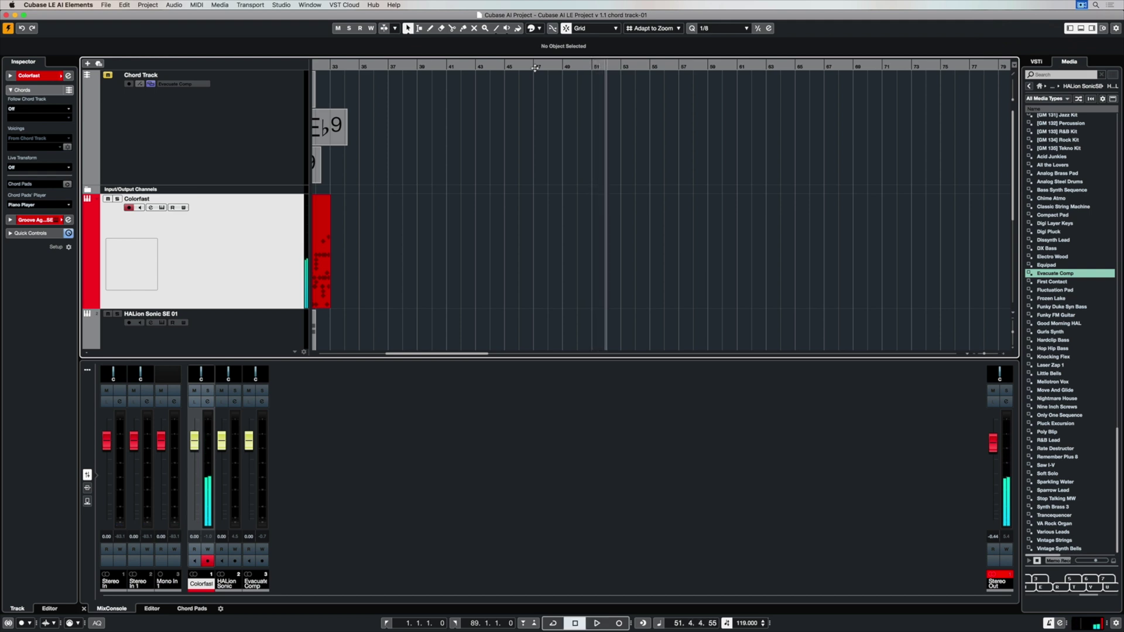
pyautogui.click(252, 4)
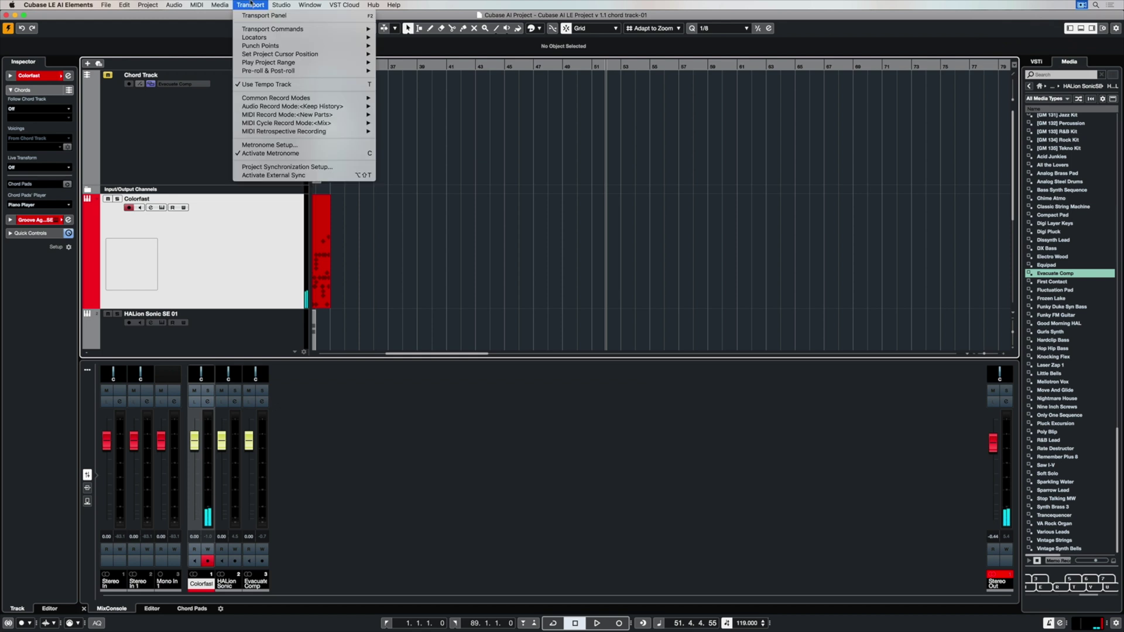
pyautogui.moveTo(343, 136)
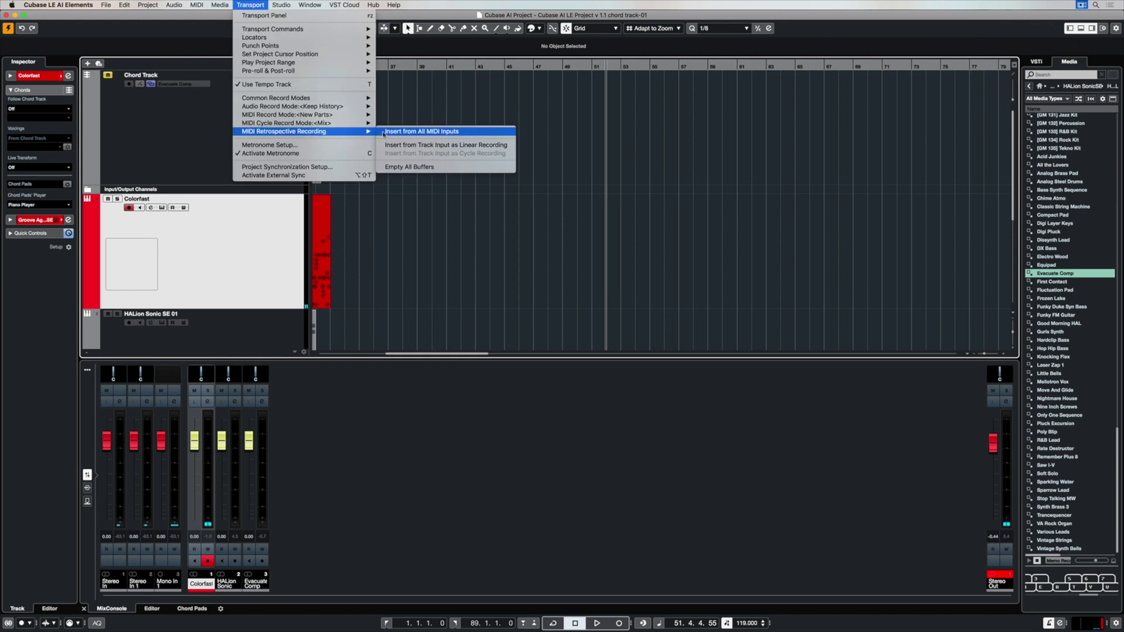
pyautogui.click(405, 134)
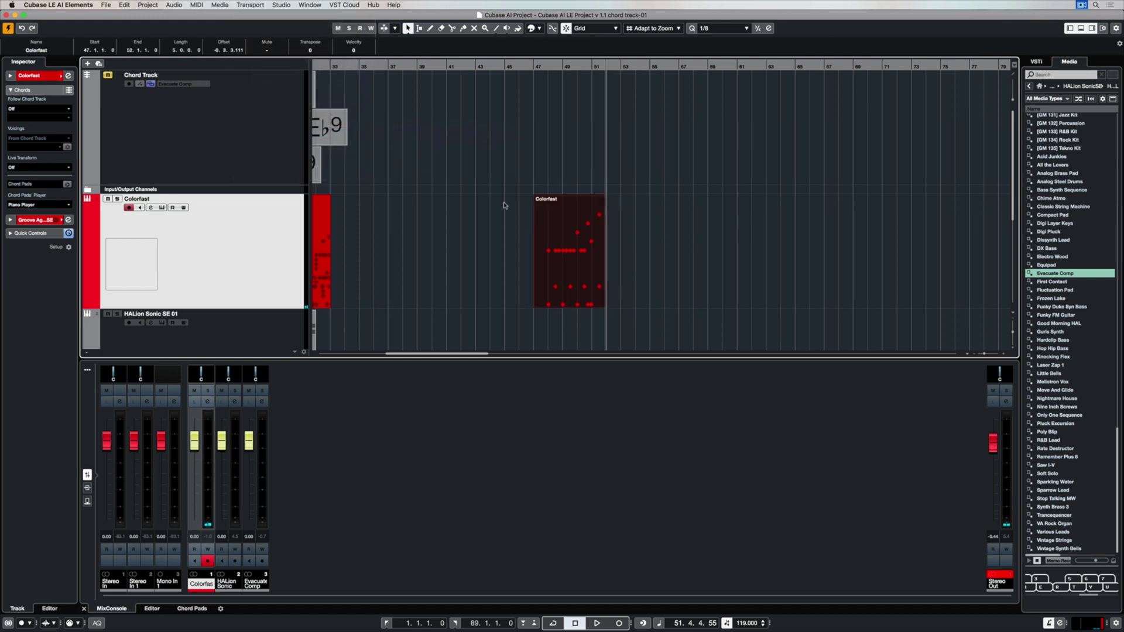
# Open the new Colorfast part's drum notes, move the playhead to its start and select it.
pyautogui.doubleClick(565, 248)
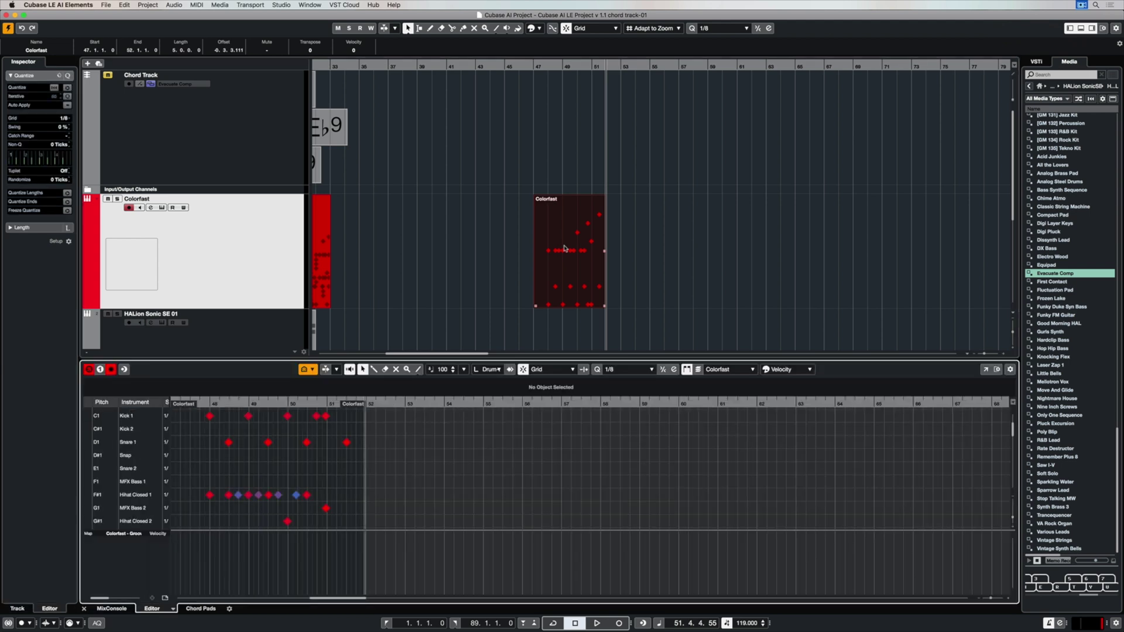
pyautogui.press('l')
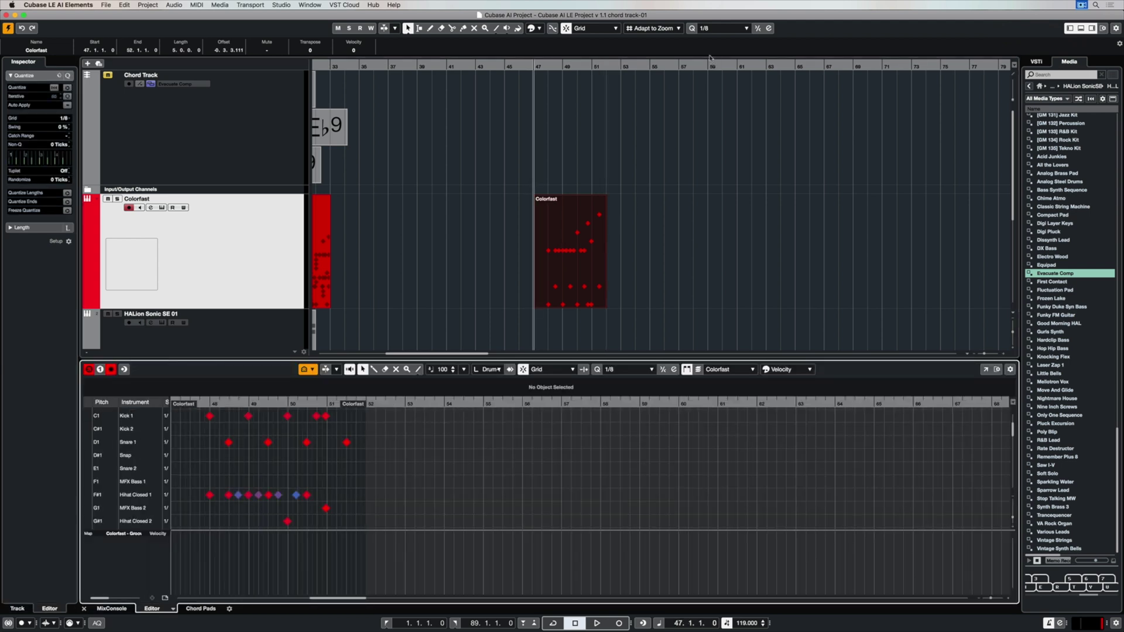
pyautogui.click(693, 29)
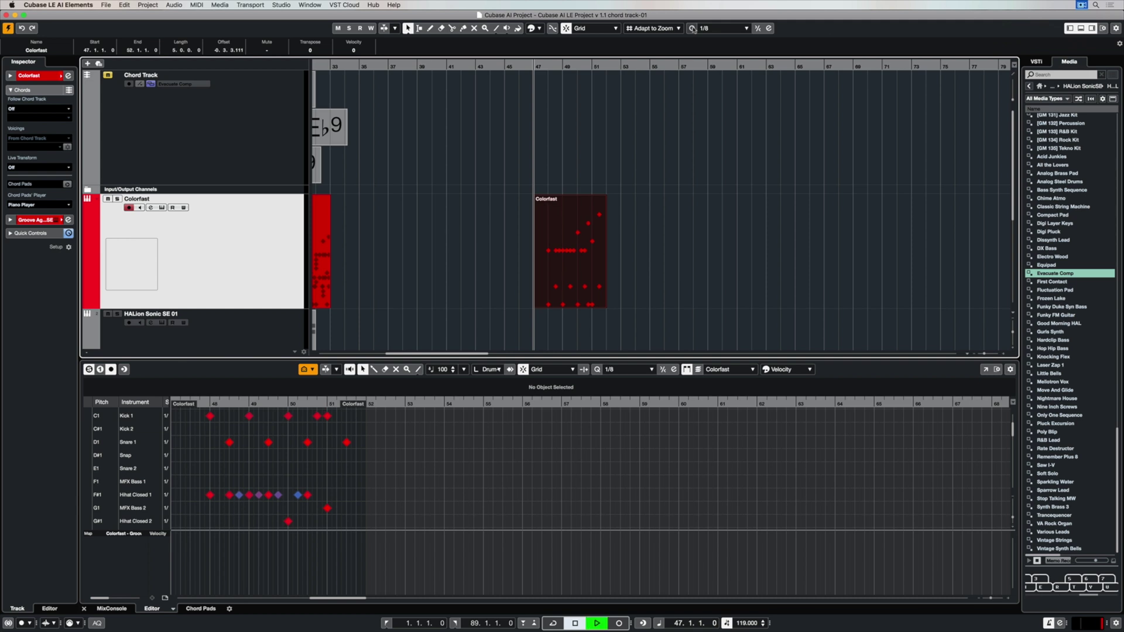
pyautogui.click(602, 243)
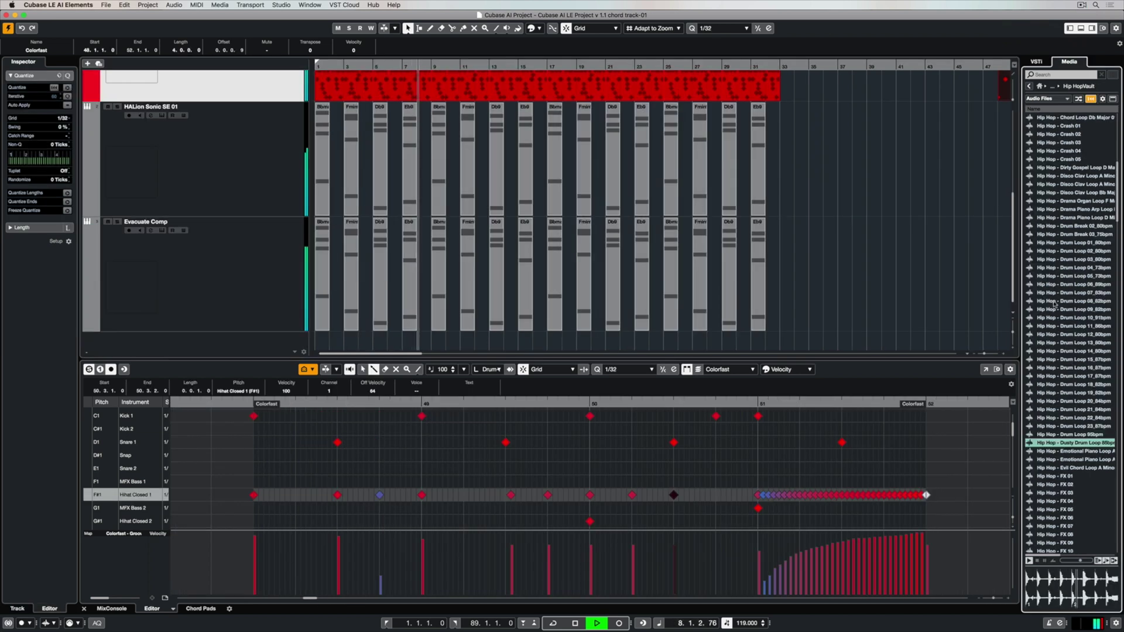
# Drag Hip Hop - Drum Loop 08_82bpm from MediaBay onto a new track at bar 1 and play it.
pyautogui.click(1054, 310)
pyautogui.click(1054, 301)
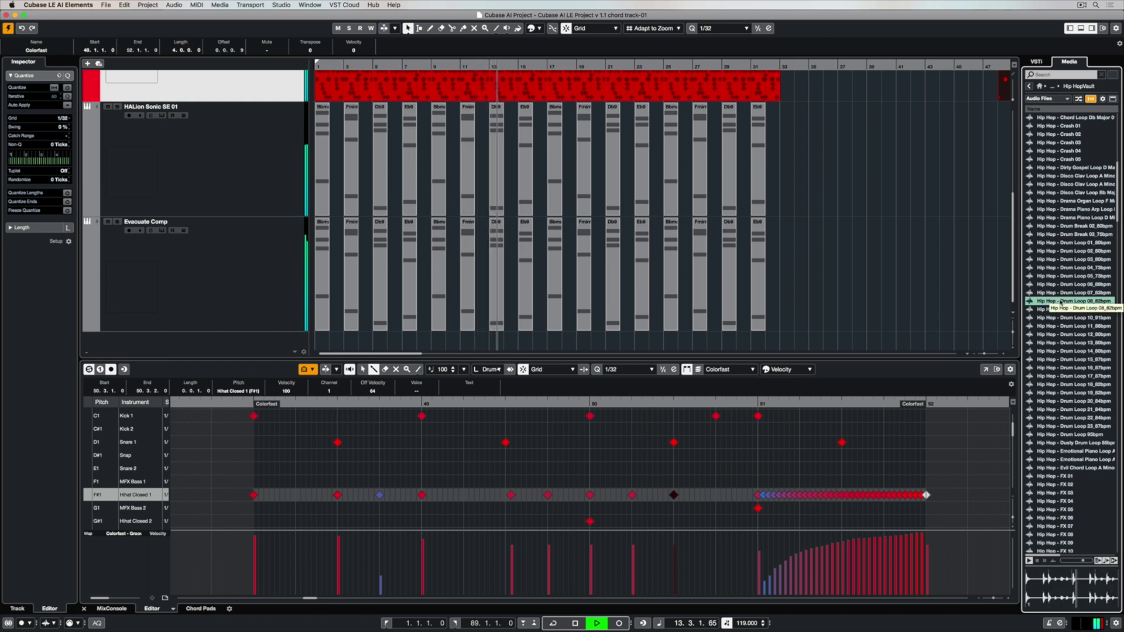
pyautogui.moveTo(1062, 303); pyautogui.dragTo(318, 343)
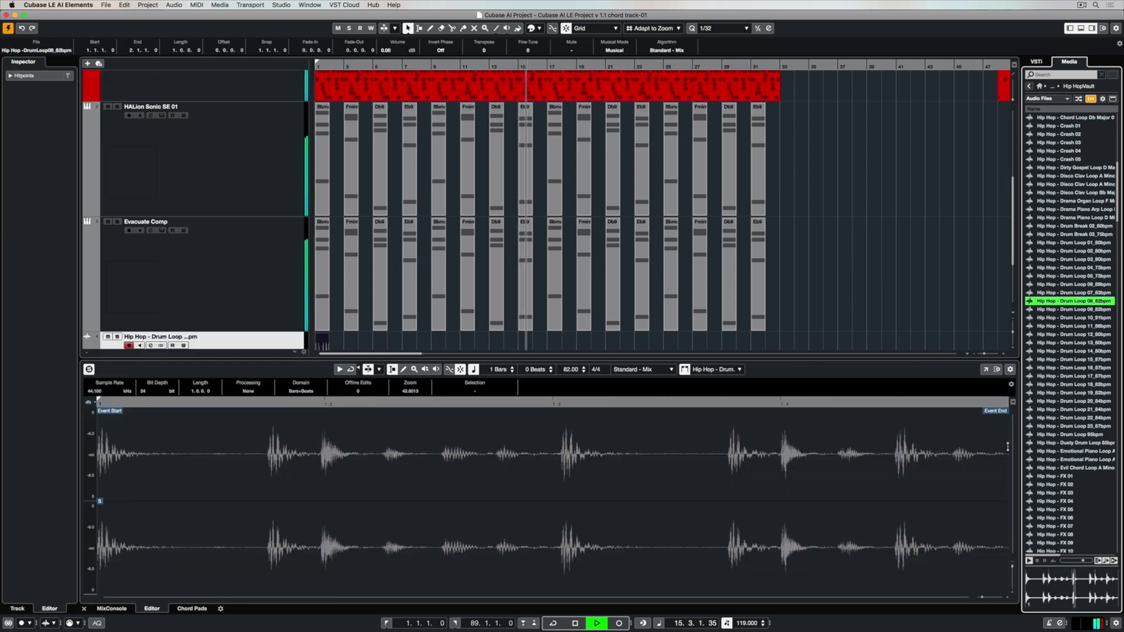
pyautogui.scroll(-3, 472, 161)
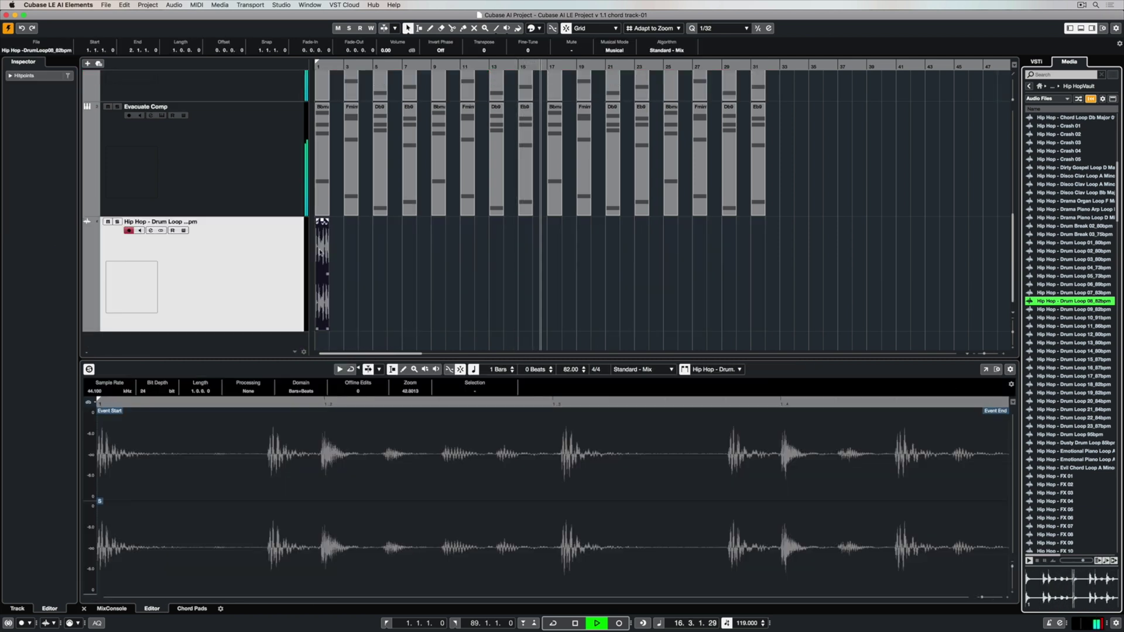
pyautogui.press('space')
pyautogui.press('space')
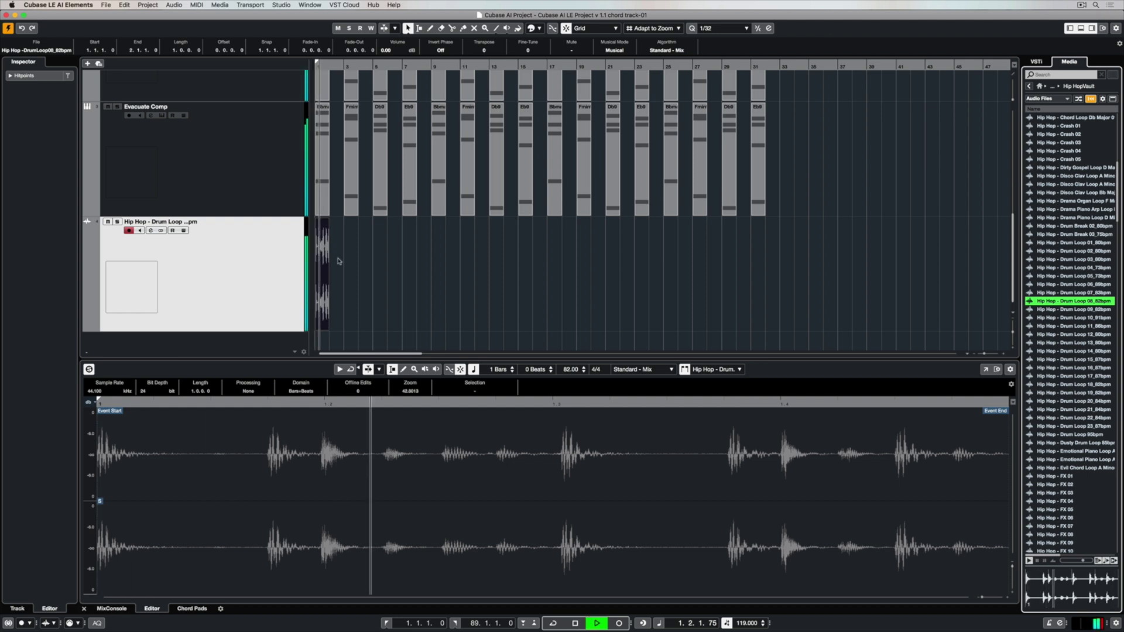
pyautogui.press('space')
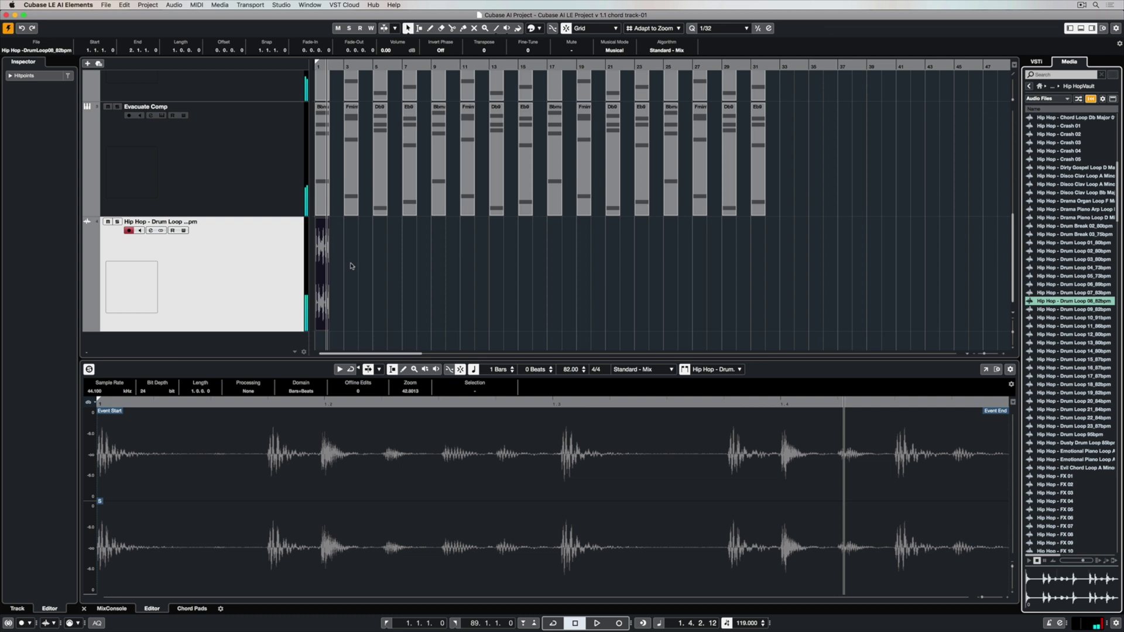
pyautogui.press('Home')
pyautogui.press('space')
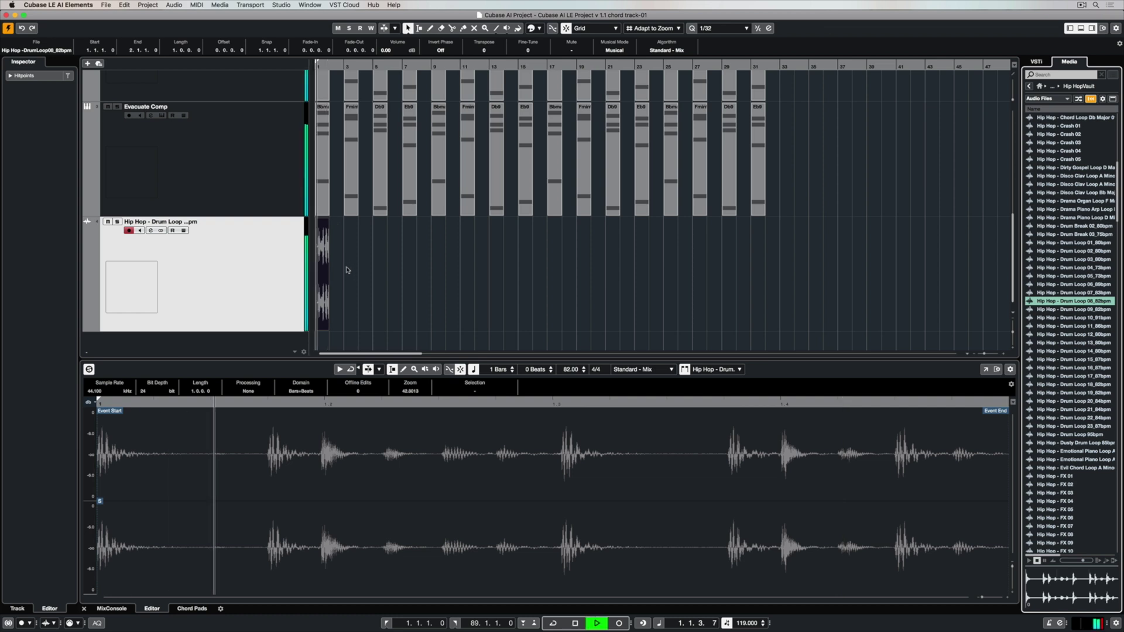
# Set the drum loop's repeat count to 13 so it fills roughly bars 1 to 15.
pyautogui.moveTo(327, 276); pyautogui.dragTo(513, 288)
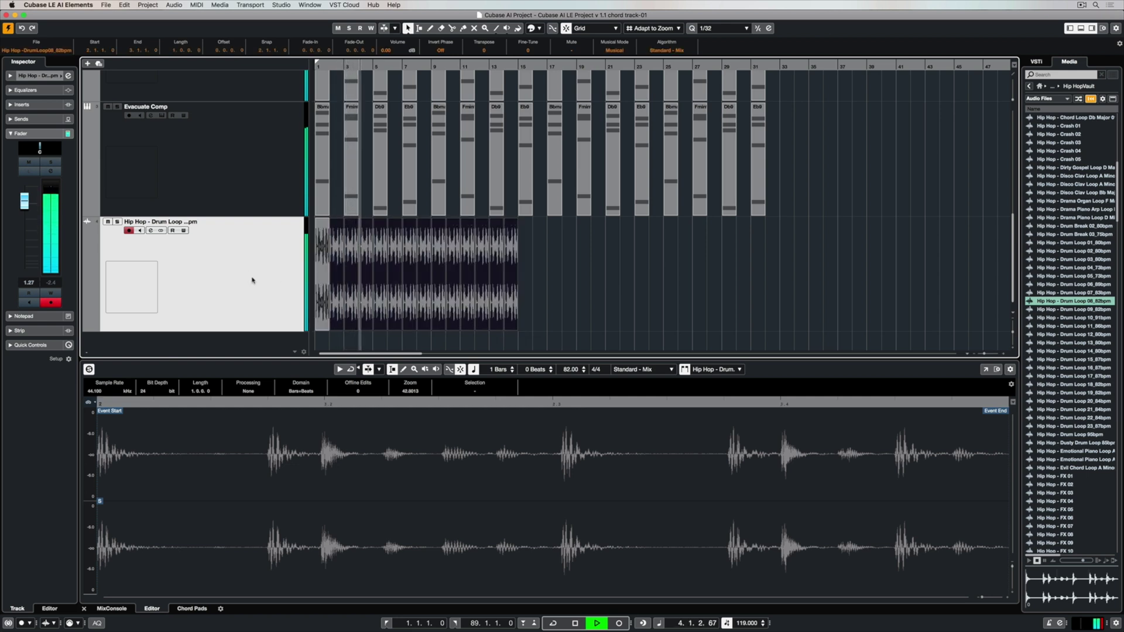